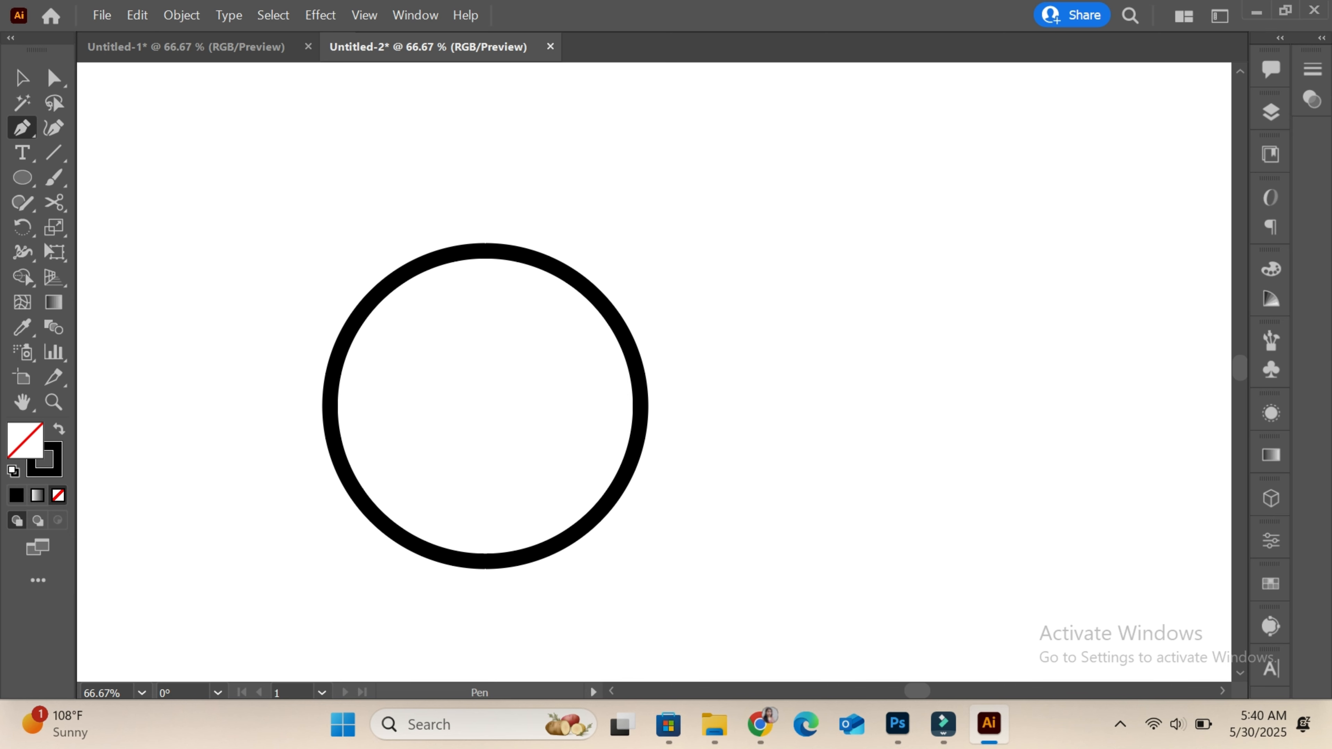
Step: Draw a closed, curved wing feather with the Pen tool, extending from the circle's upper-right edge, using a 1 pt stroke
click(613, 281)
drag(956, 154, 996, 80)
click(1270, 541)
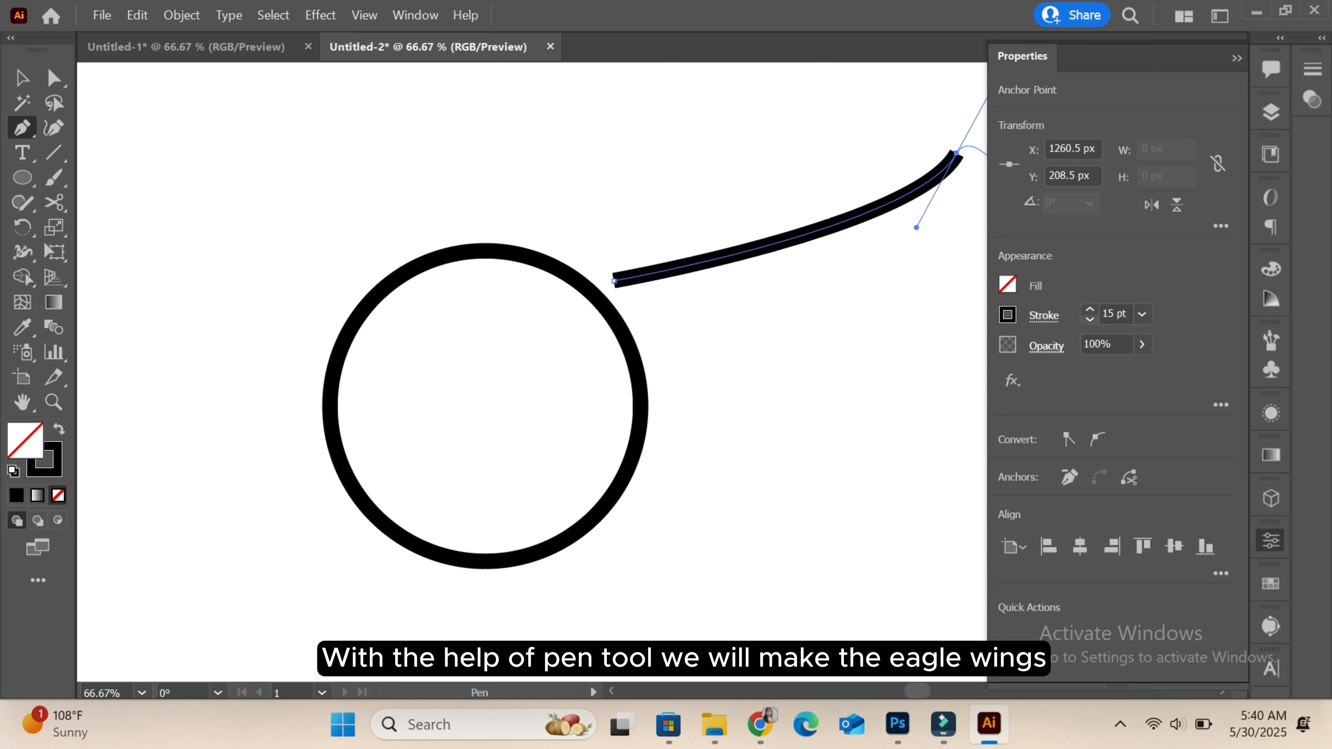
click(1109, 314)
text(1)
key(Return)
click(1236, 58)
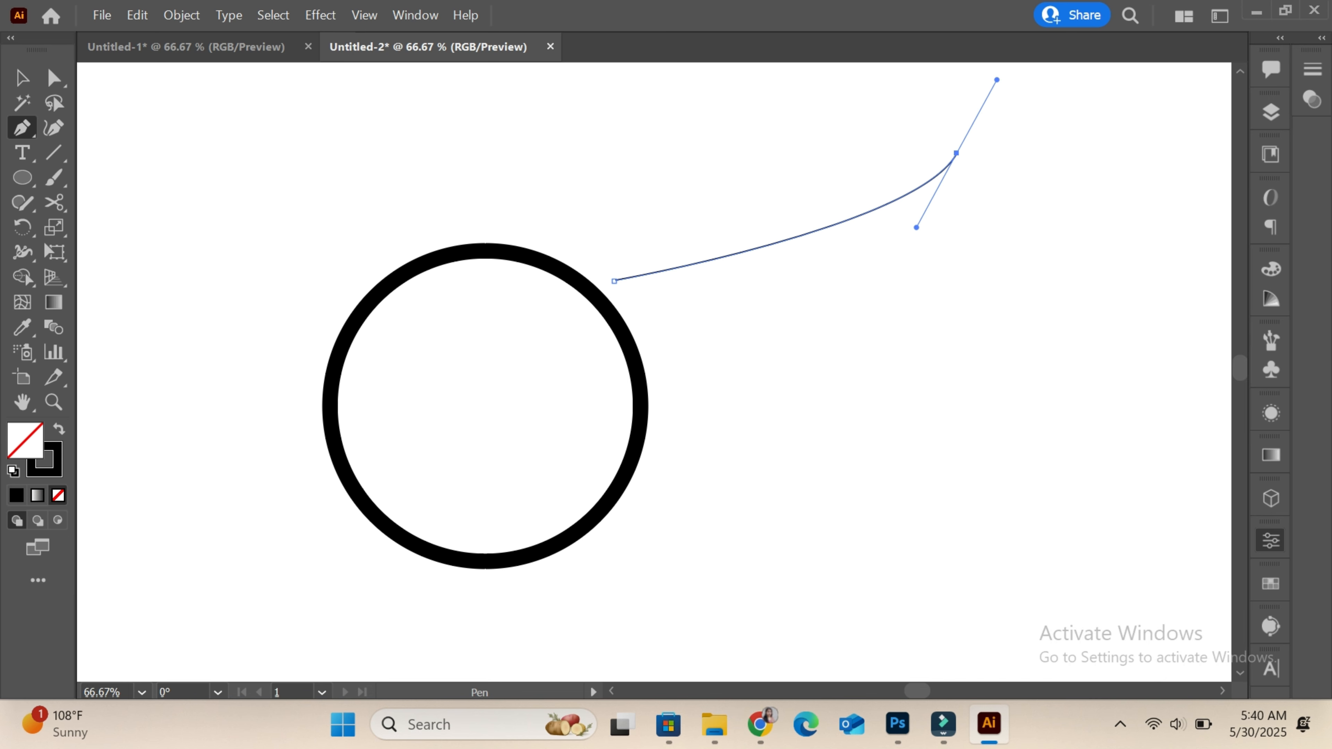
drag(947, 231, 923, 273)
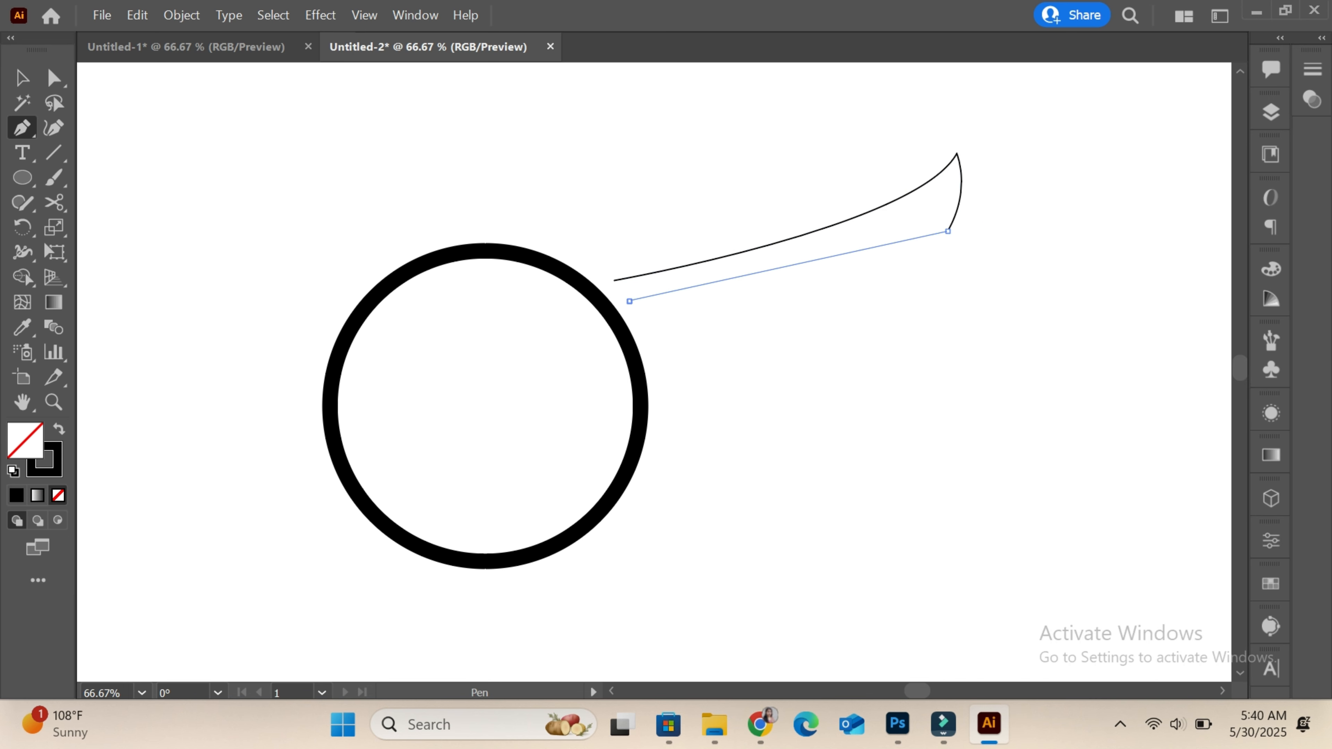
drag(629, 300, 872, 327)
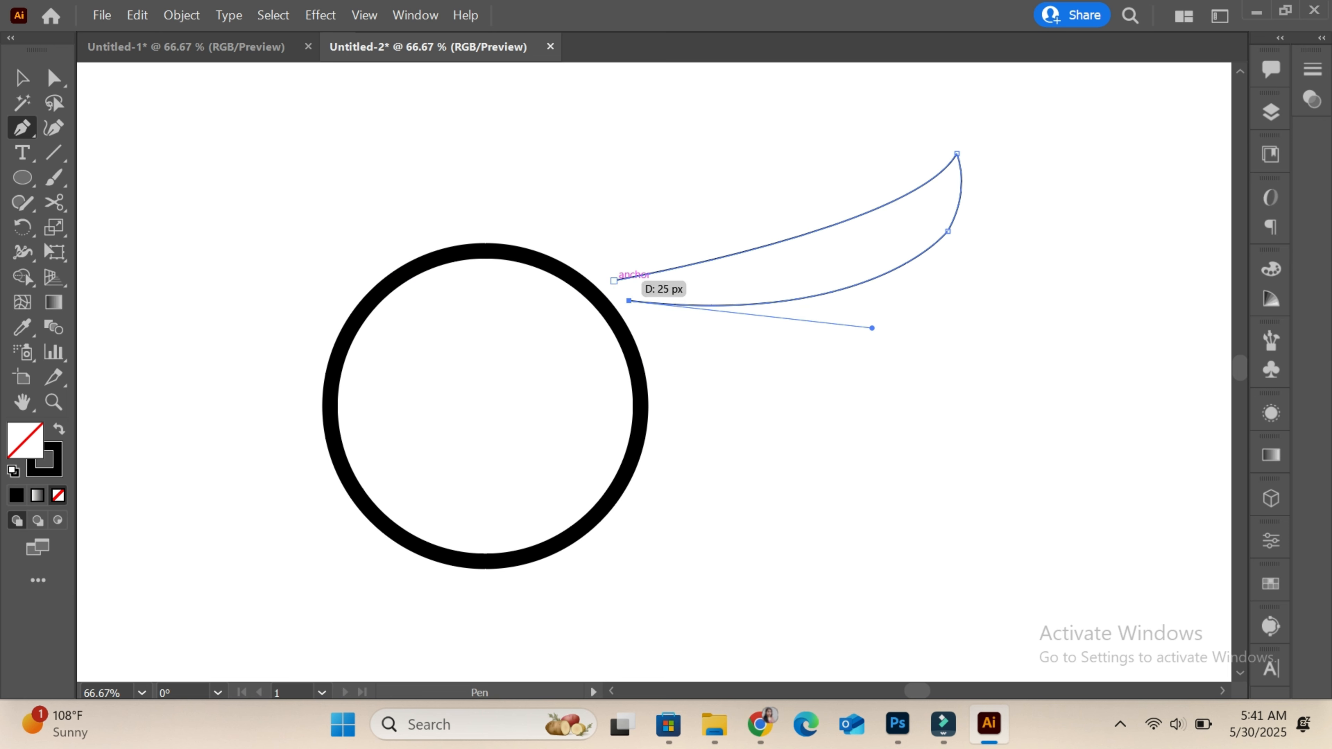
Step: Draw a second closed feather just beneath the first, with its upper edge following the first feather's lower curve
click(633, 312)
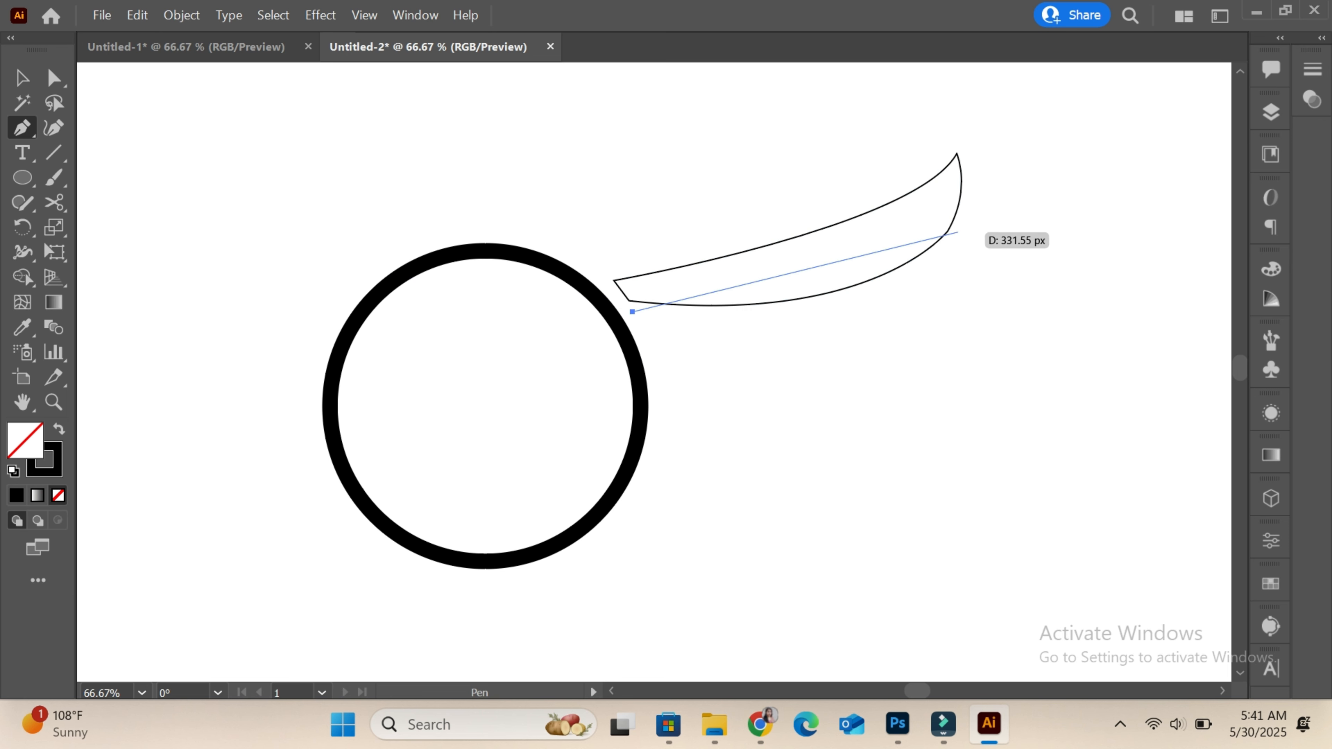
drag(957, 230, 1033, 360)
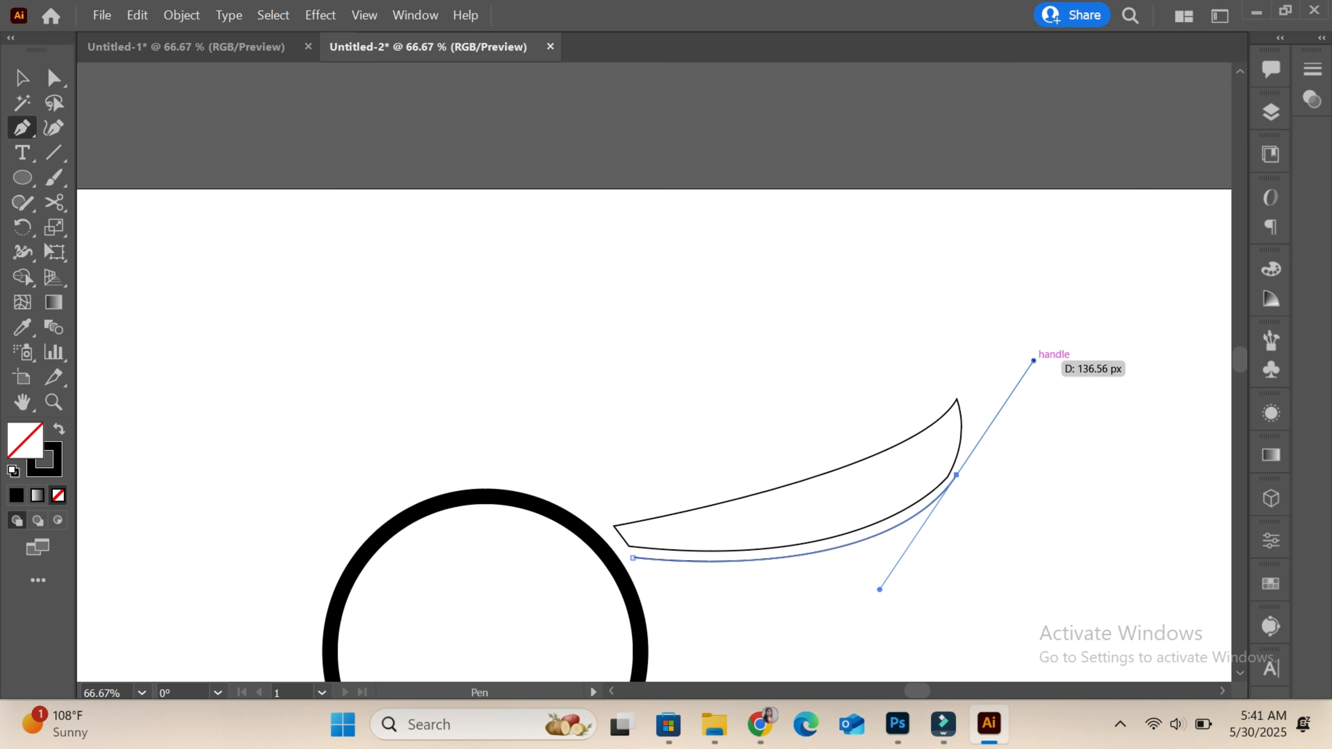
scroll(1030, 361, down, 3)
click(956, 342)
drag(942, 412, 911, 452)
key(ctrl+z)
scroll(951, 525, down, 3)
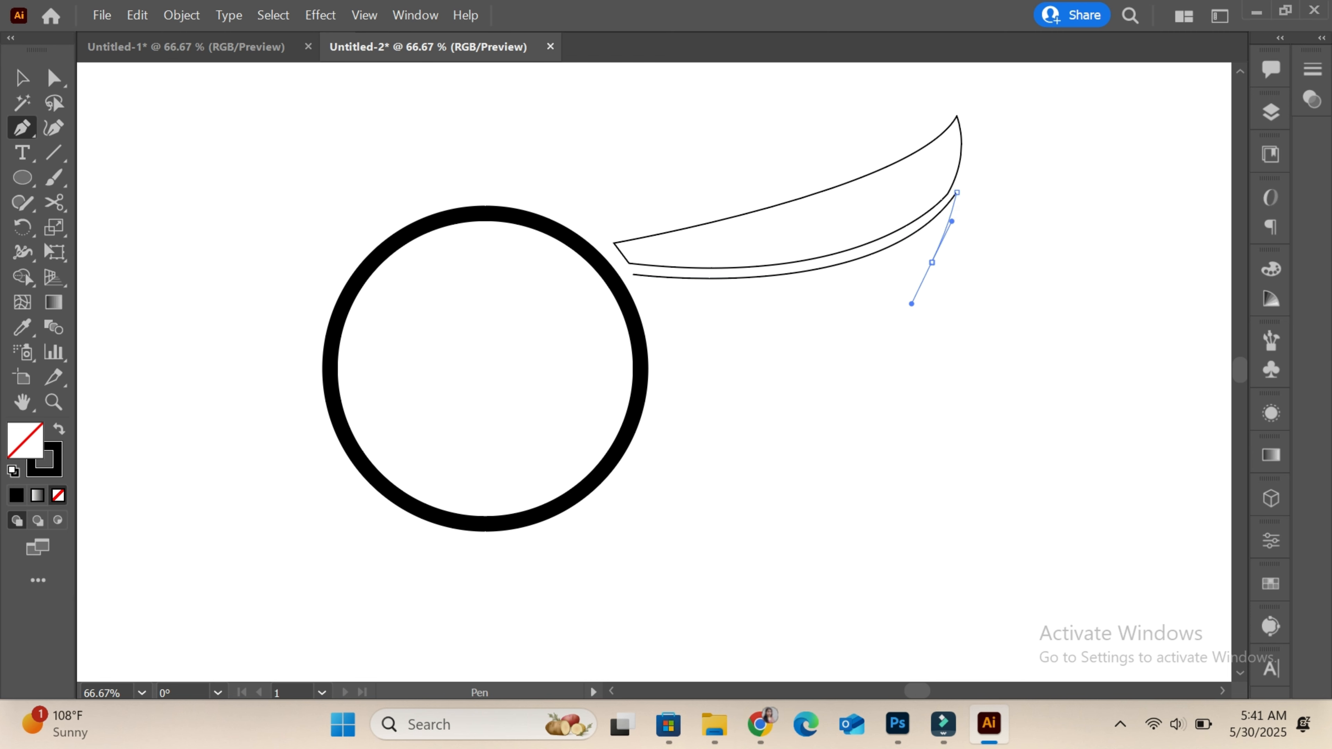
mouse_move(900, 302)
mouse_down()
mouse_move(882, 299)
mouse_move(918, 273)
mouse_move(901, 306)
mouse_up()
key(ctrl+z)
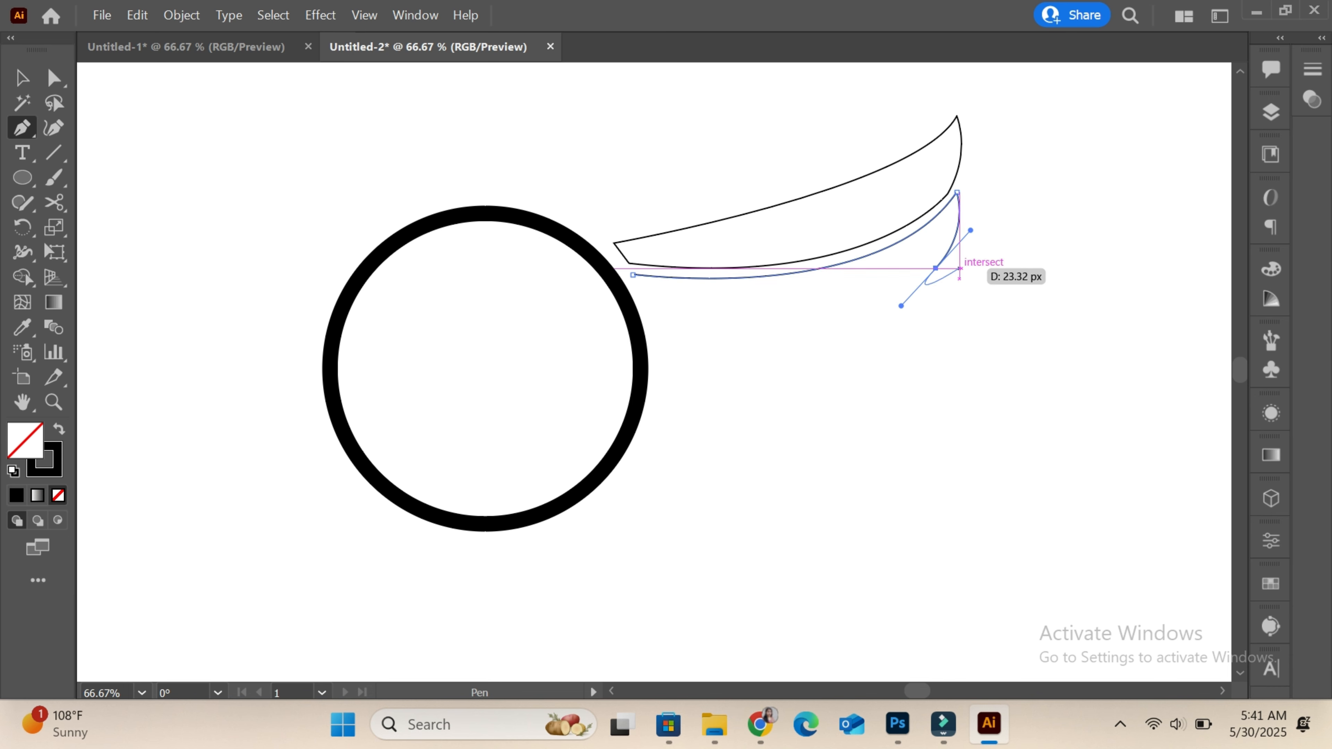
click(935, 268)
drag(644, 291, 425, 242)
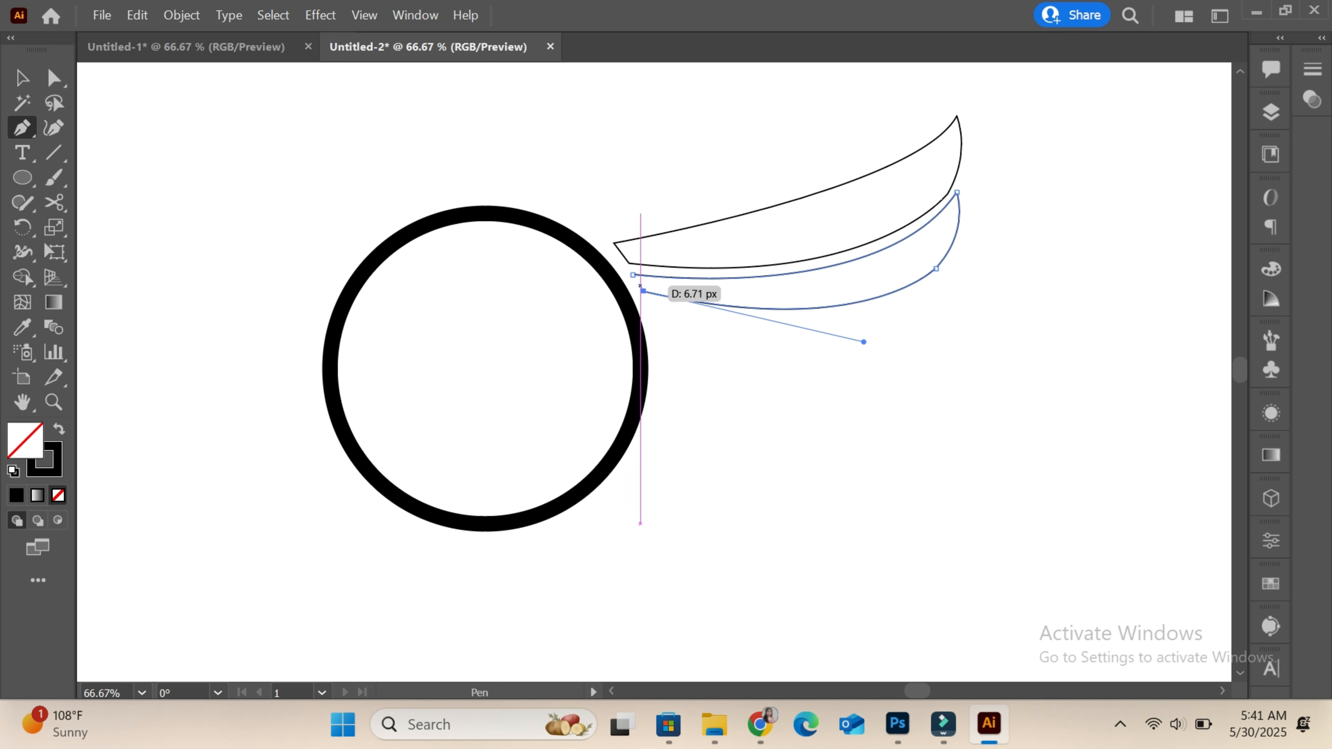
click(633, 275)
Step: Draw a third, slightly shorter closed feather beneath the second, leaving a narrow gap between them
click(649, 303)
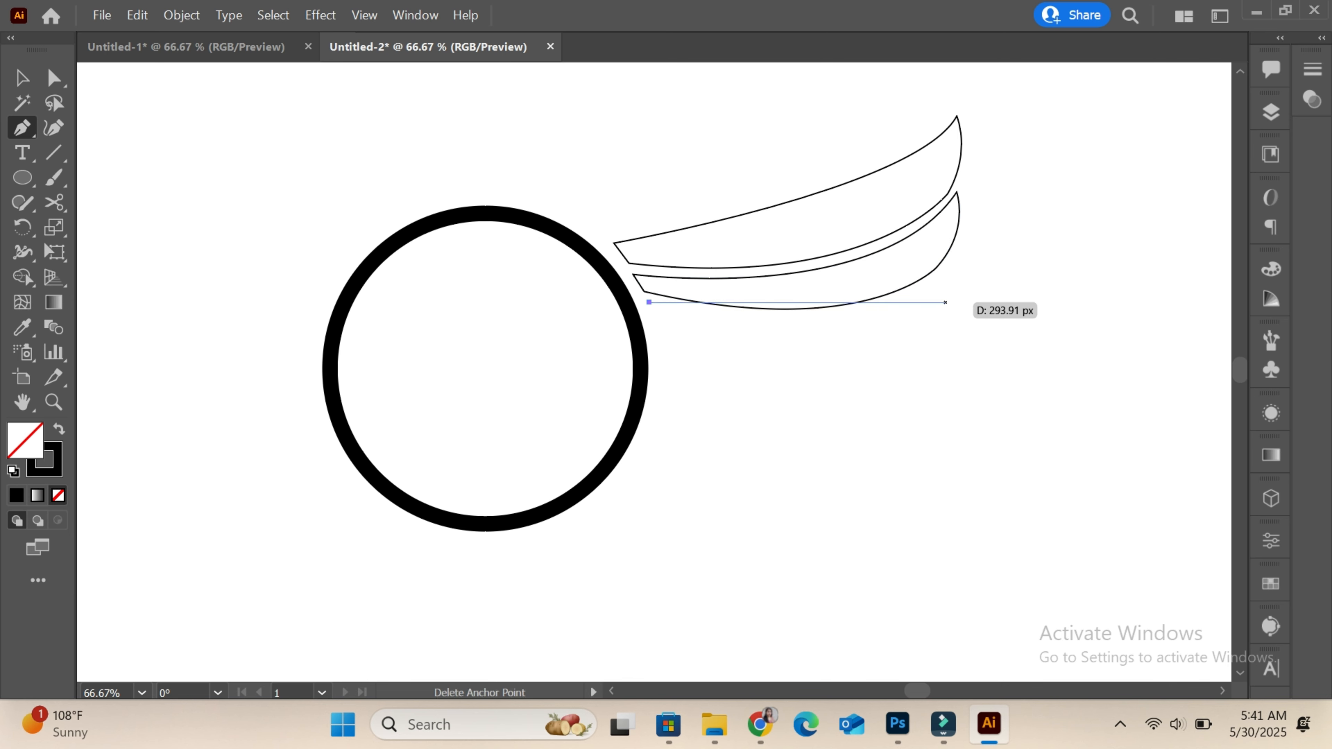
drag(938, 279, 1026, 204)
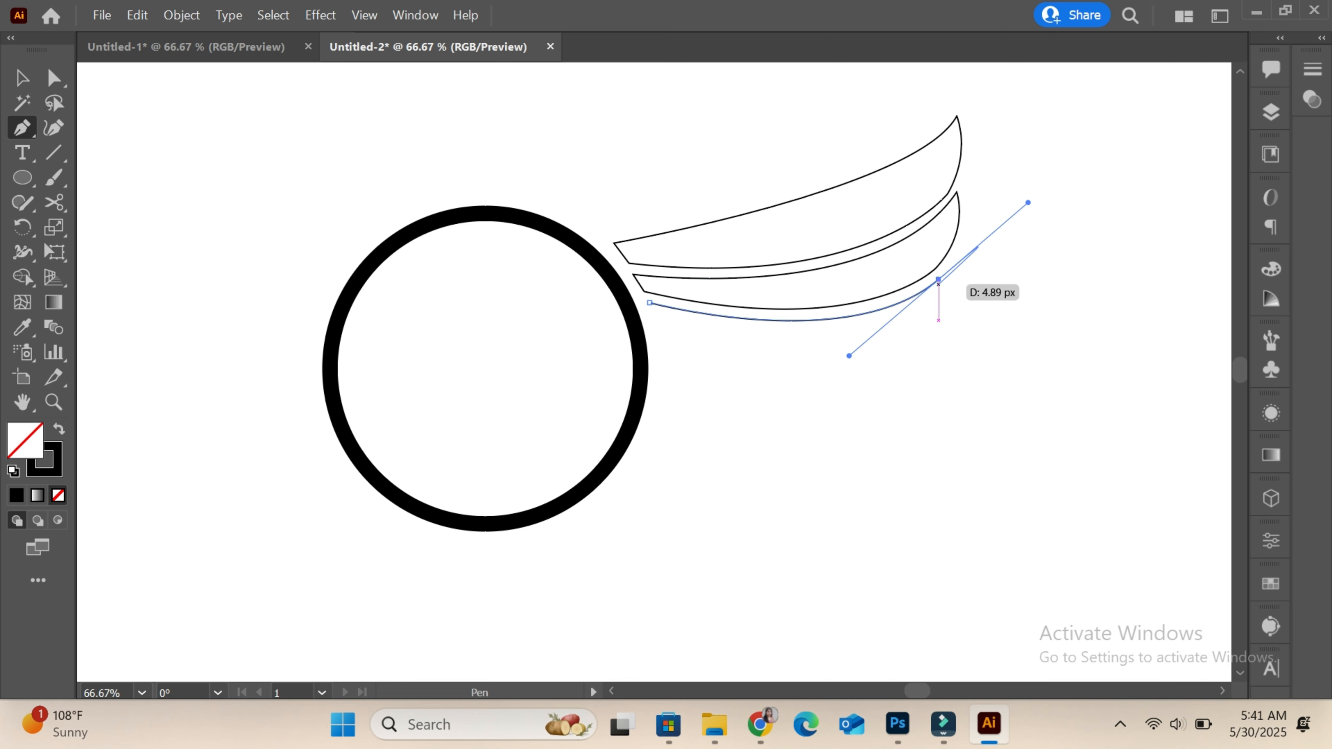
drag(900, 334, 876, 332)
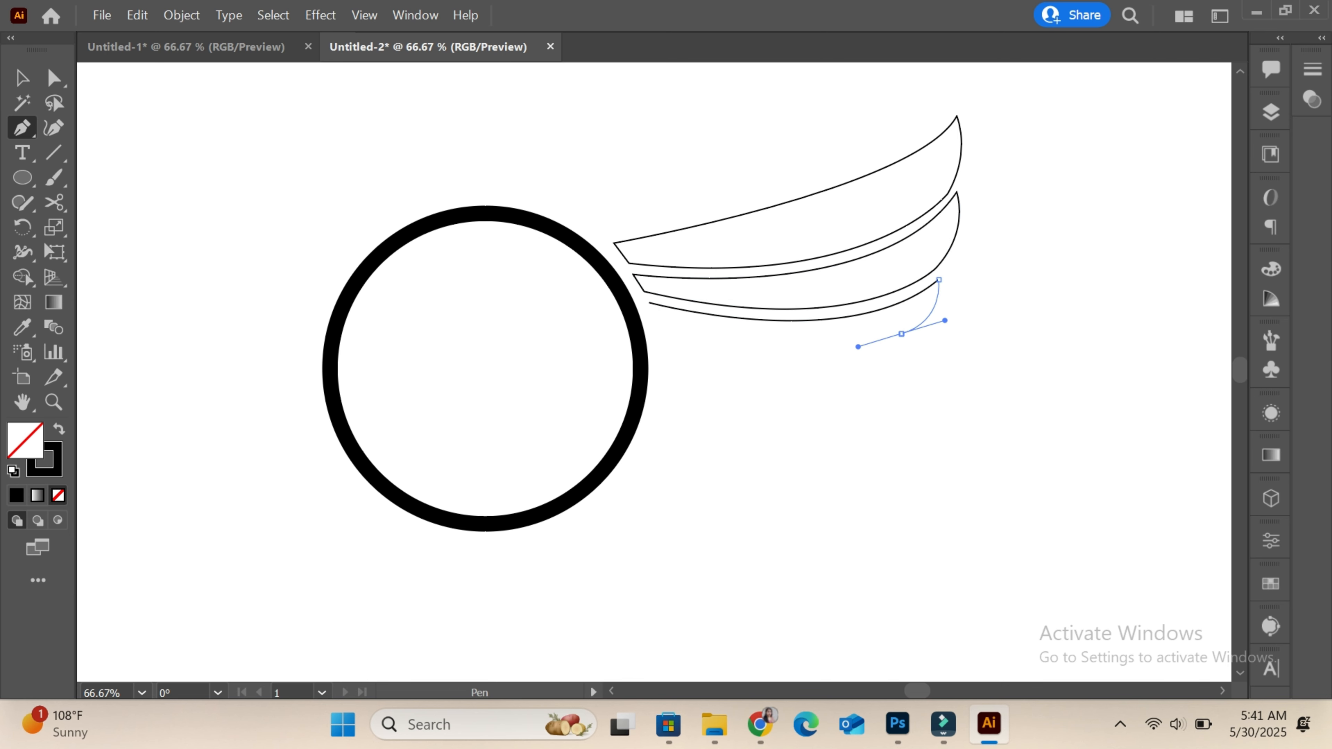
drag(656, 318, 468, 270)
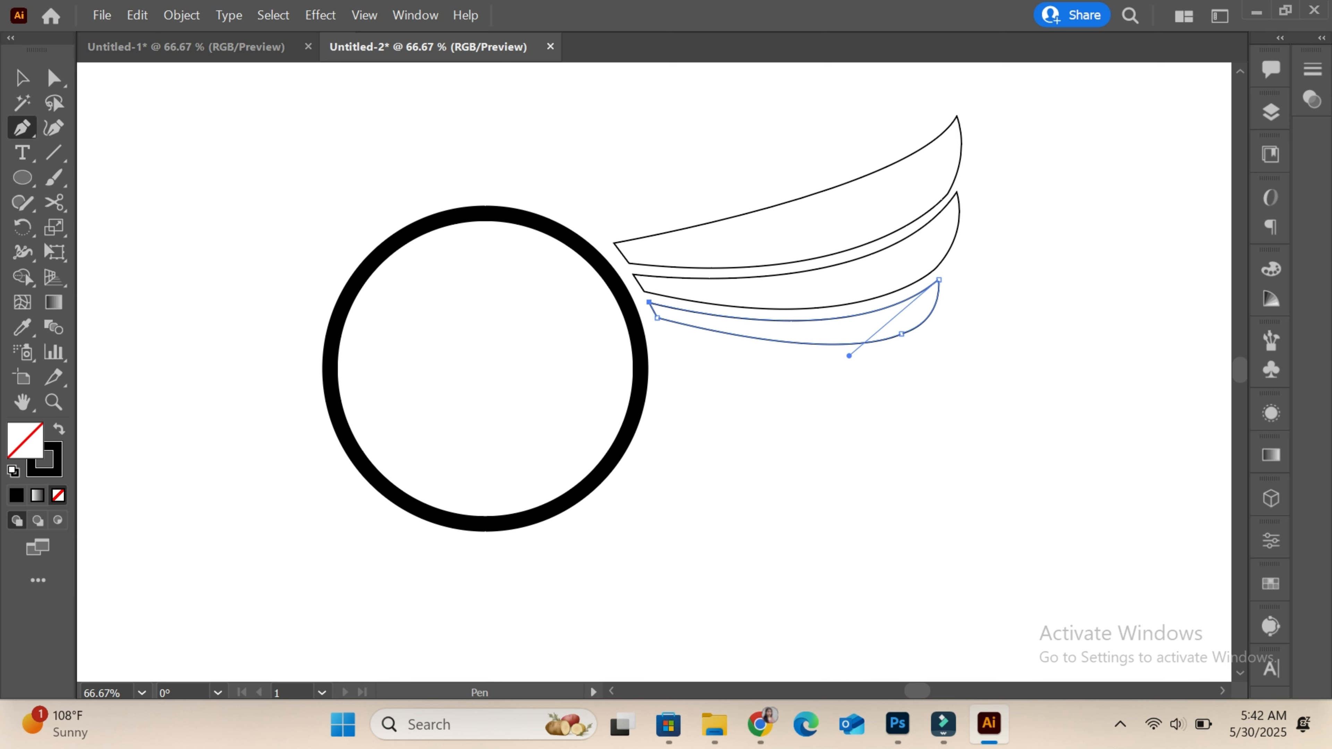
Step: Draw a fourth closed feather under the third, shorter again and starting beside the circle's right edge
click(663, 328)
drag(909, 345, 1001, 314)
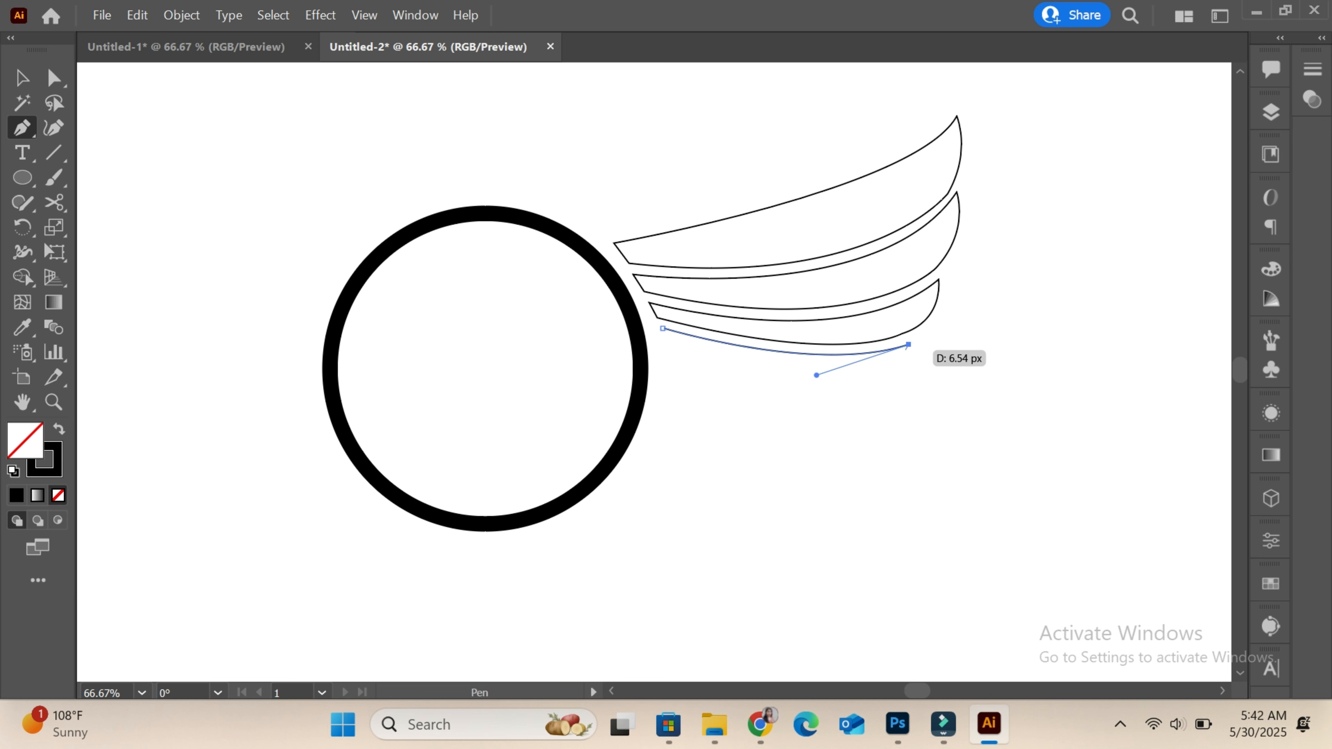
mouse_move(871, 384)
mouse_down()
mouse_move(832, 386)
mouse_move(851, 385)
mouse_up()
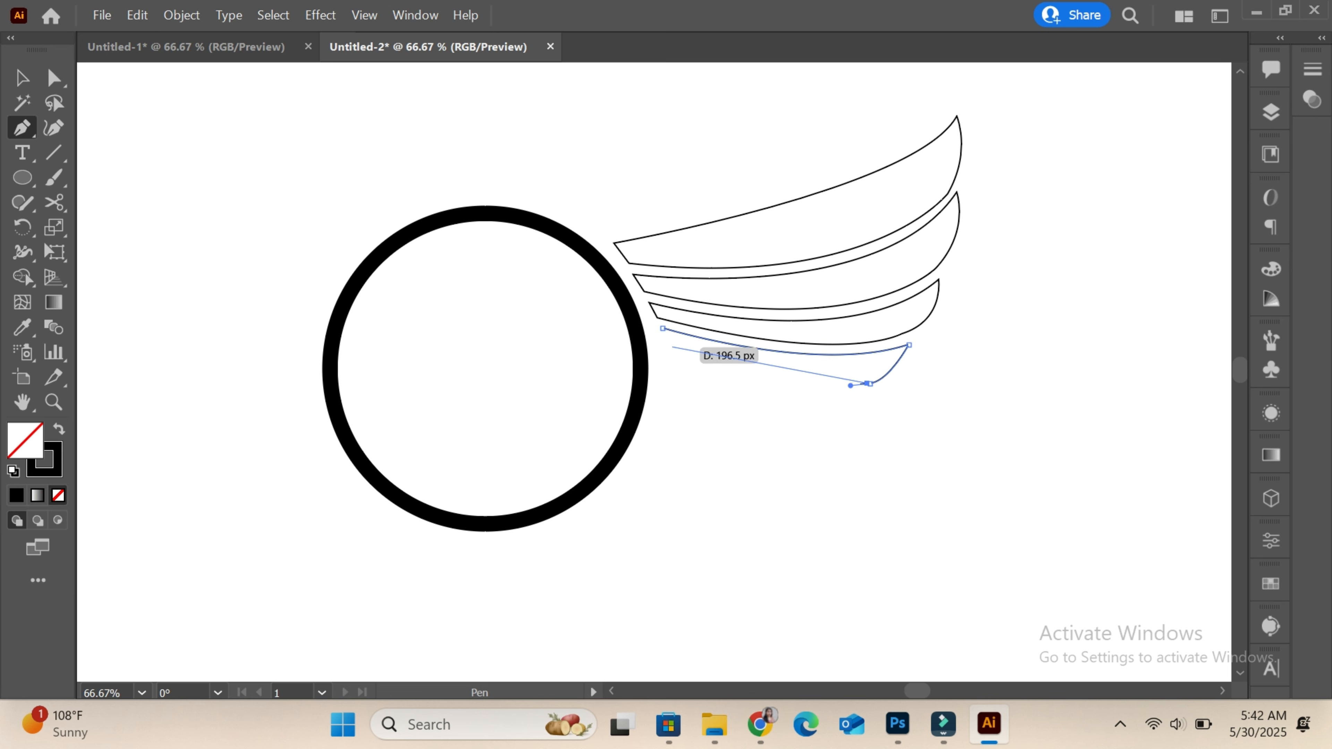
drag(667, 339, 542, 280)
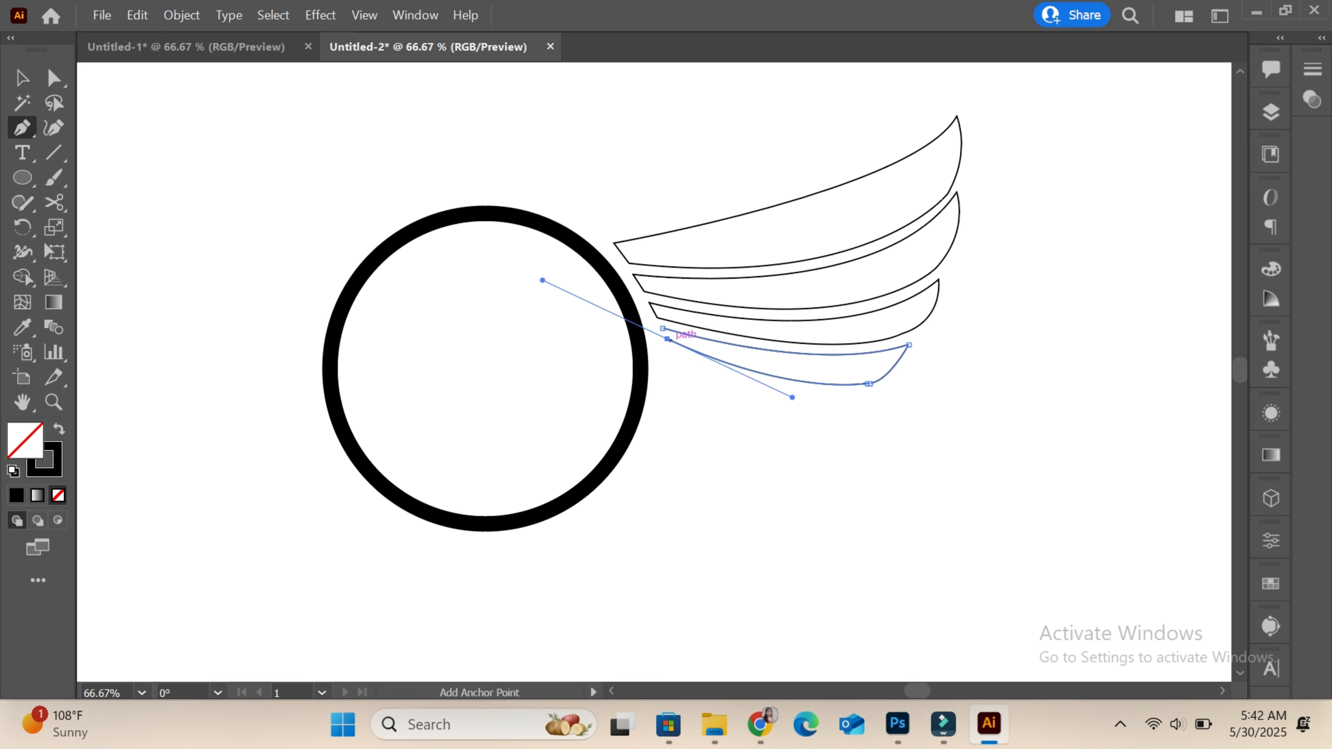
click(663, 329)
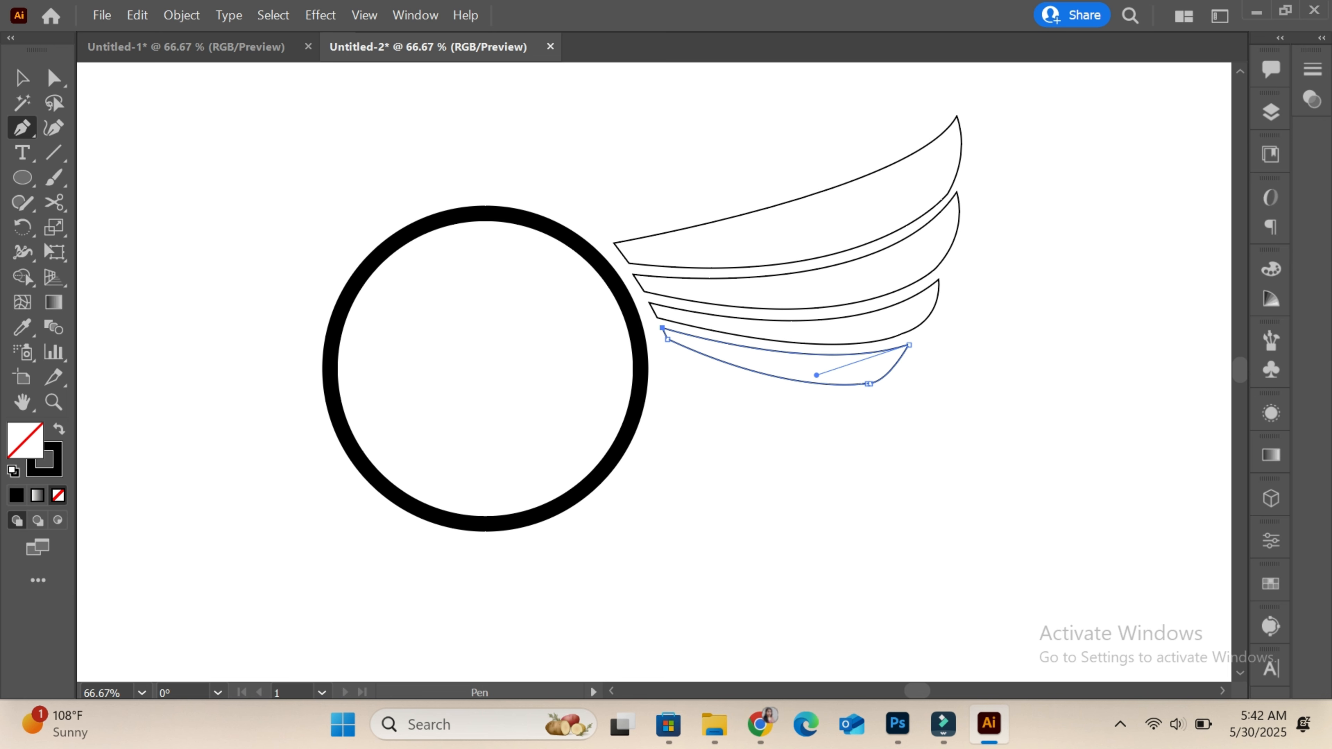
Step: Draw a fifth closed feather with a rounded tip under the fourth, ending short of the fourth feather's tip
drag(854, 390, 945, 382)
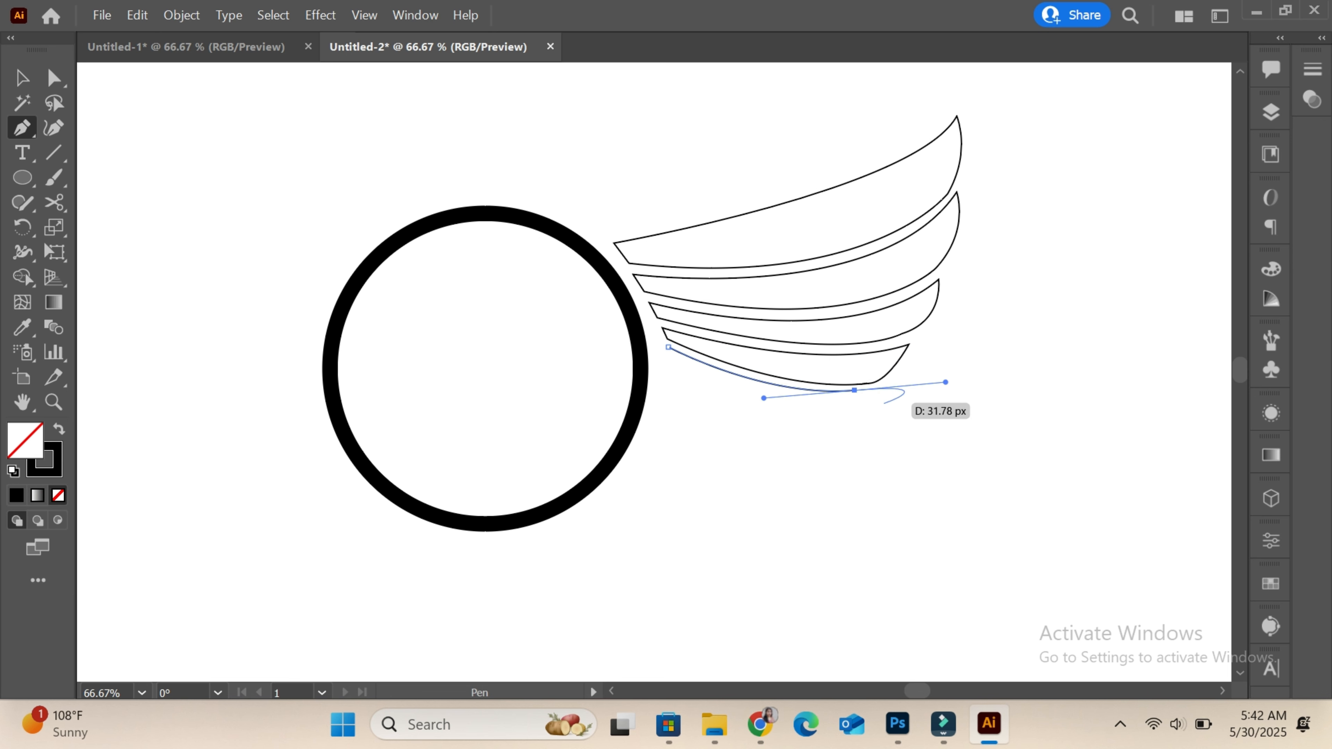
drag(813, 416, 838, 417)
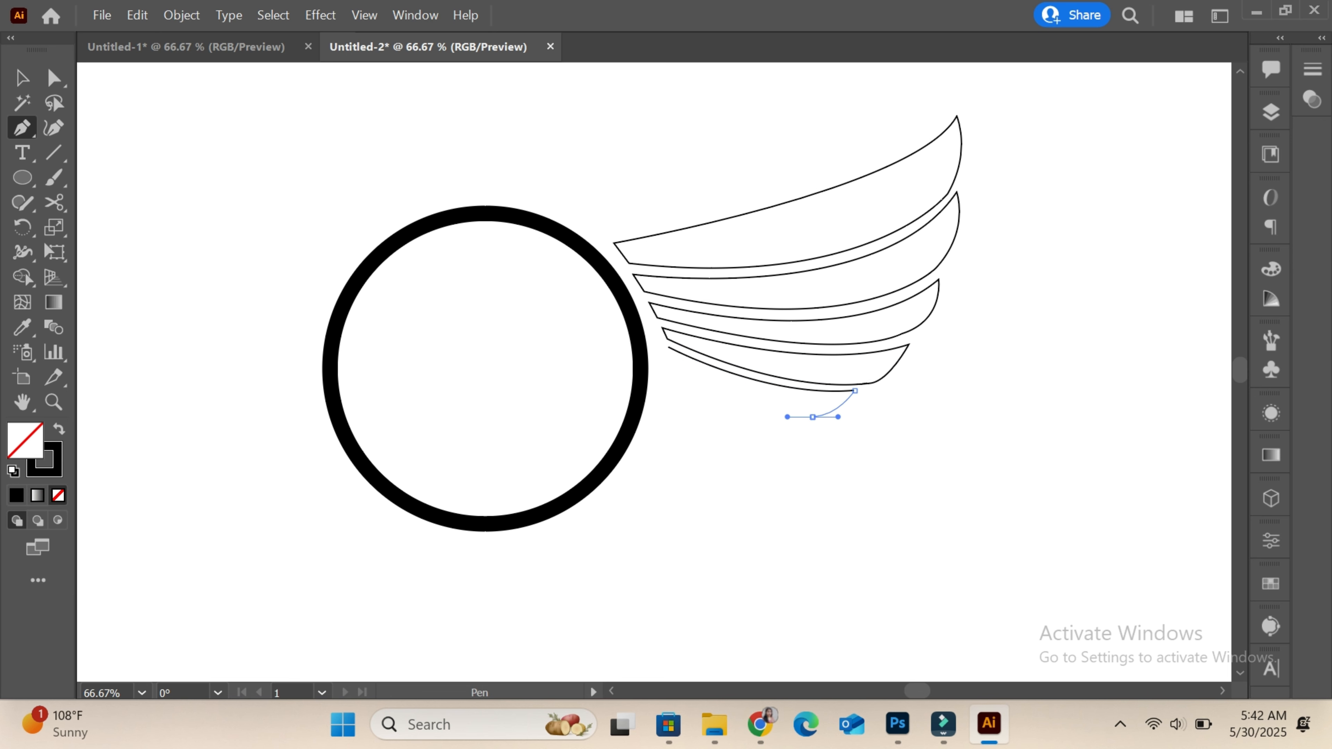
click(812, 417)
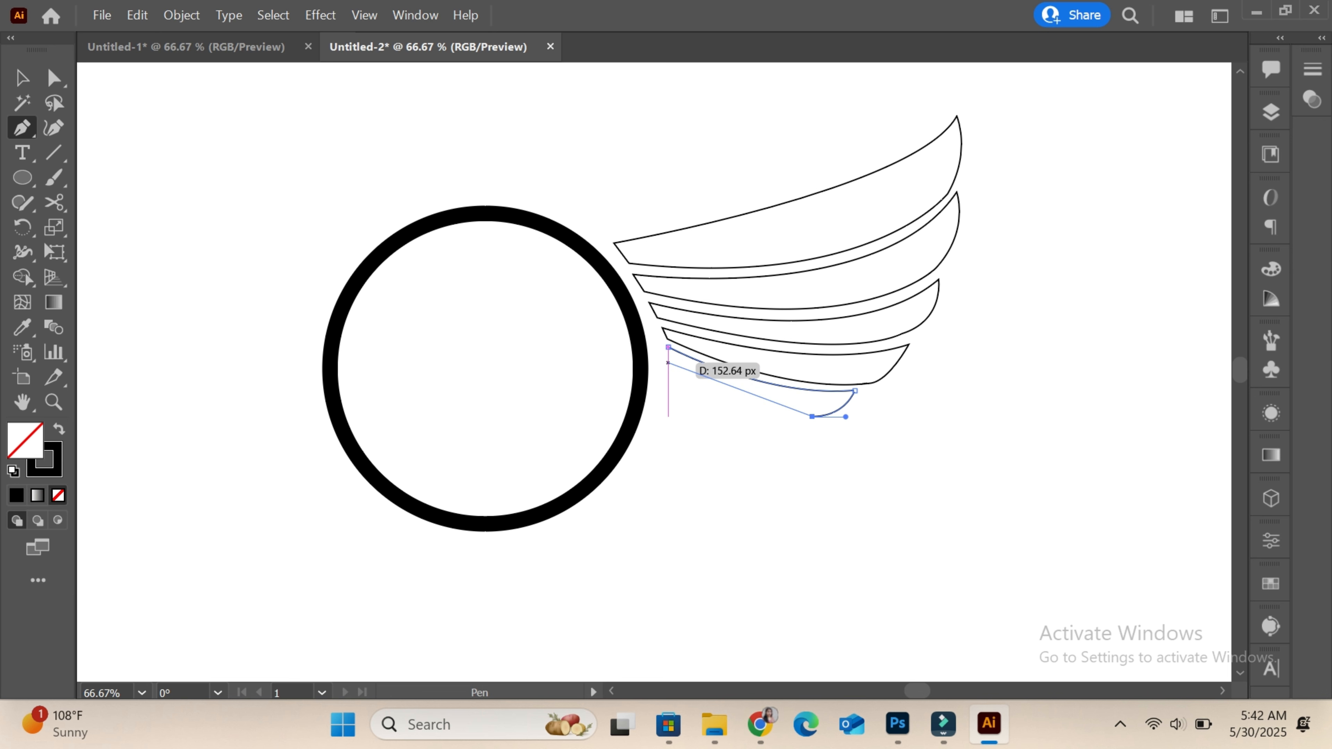
drag(667, 361, 591, 308)
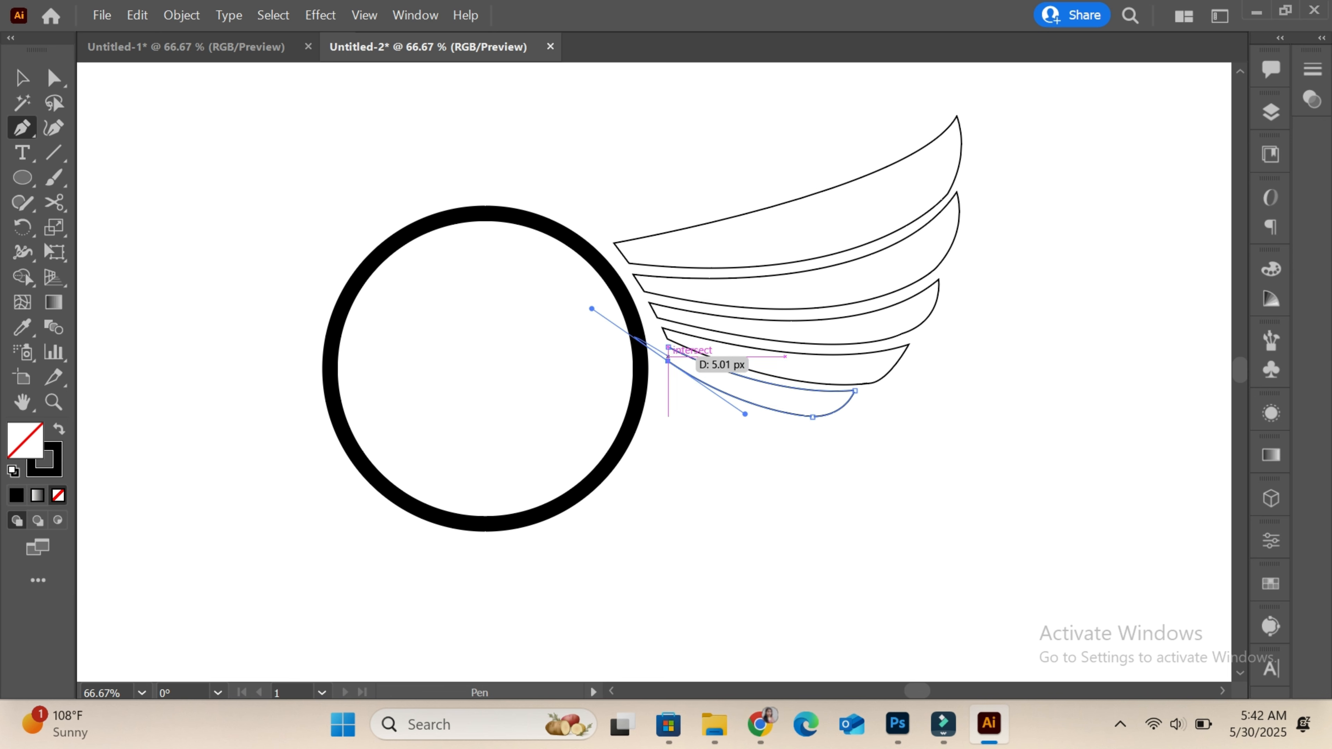
click(668, 347)
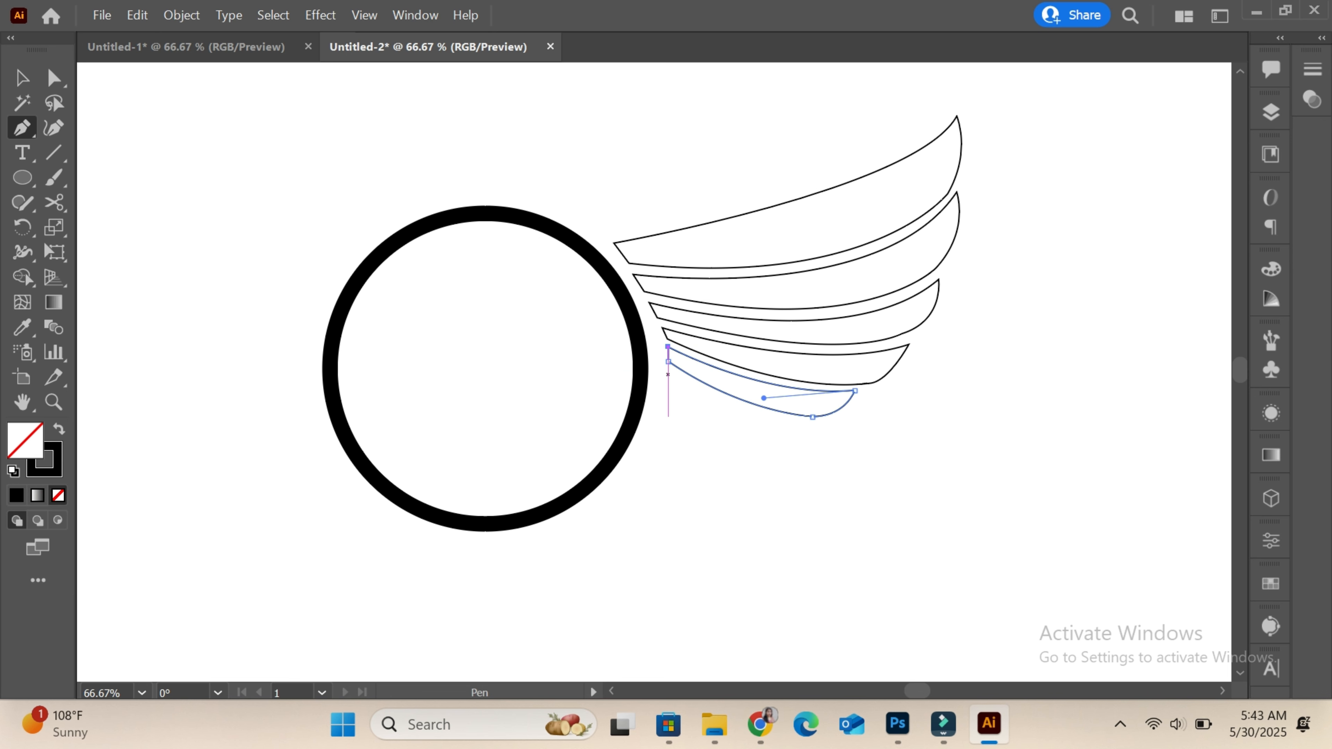
Step: Draw the sixth and smallest closed feather at the bottom of the wing, and deselect it
key(ctrl+plus)
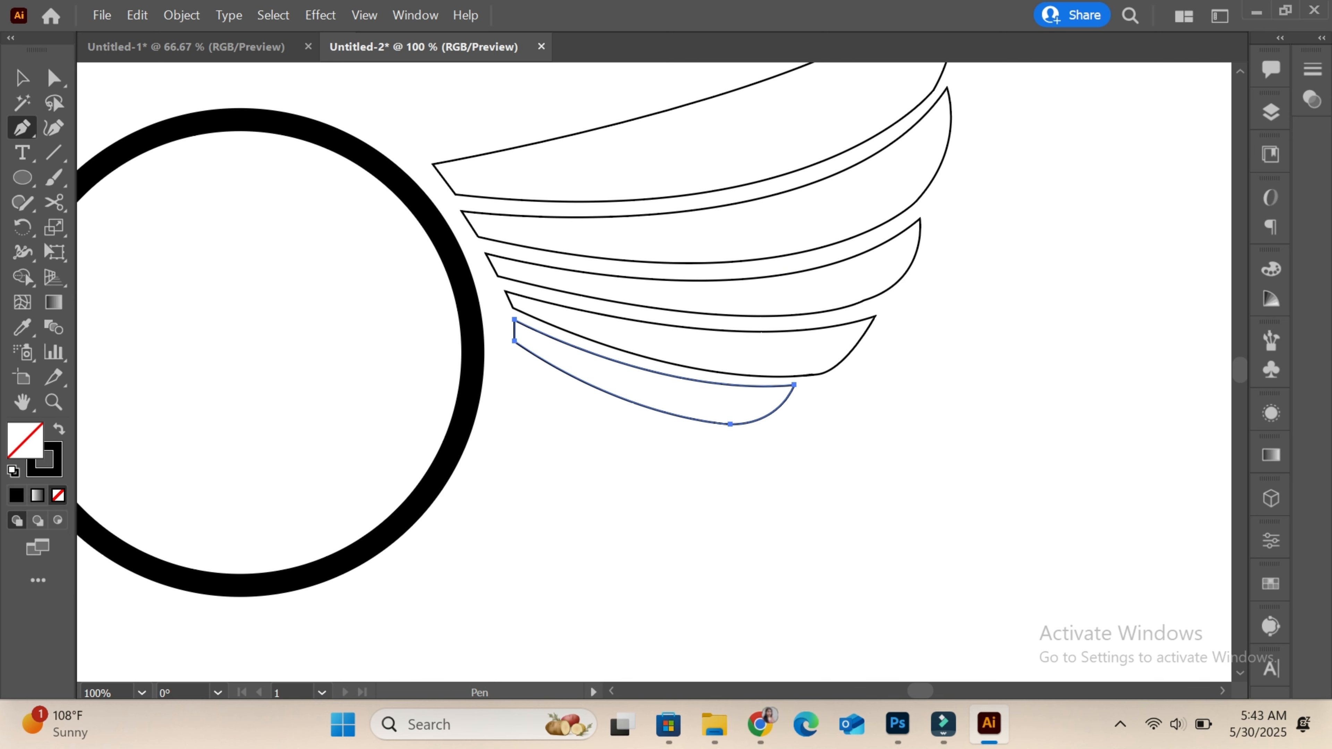
click(514, 355)
drag(727, 432, 823, 427)
click(727, 432)
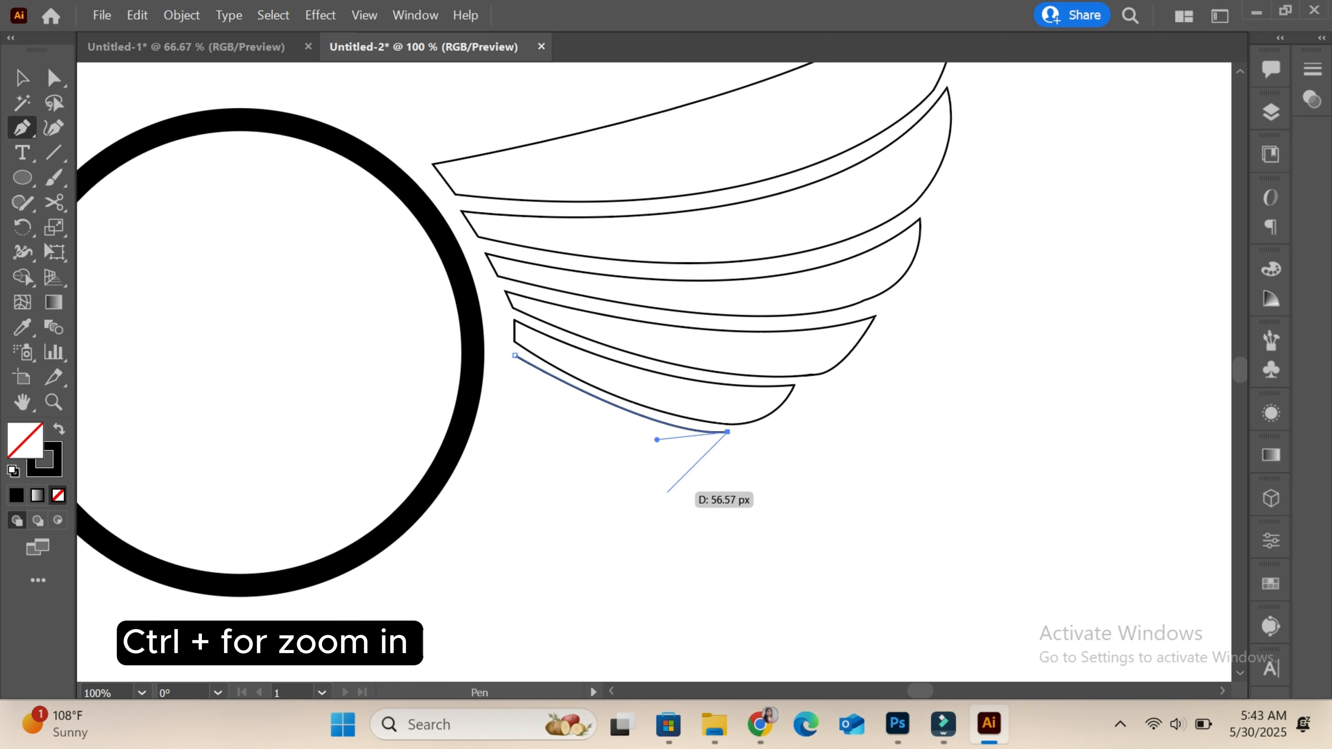
drag(669, 456, 665, 457)
click(669, 456)
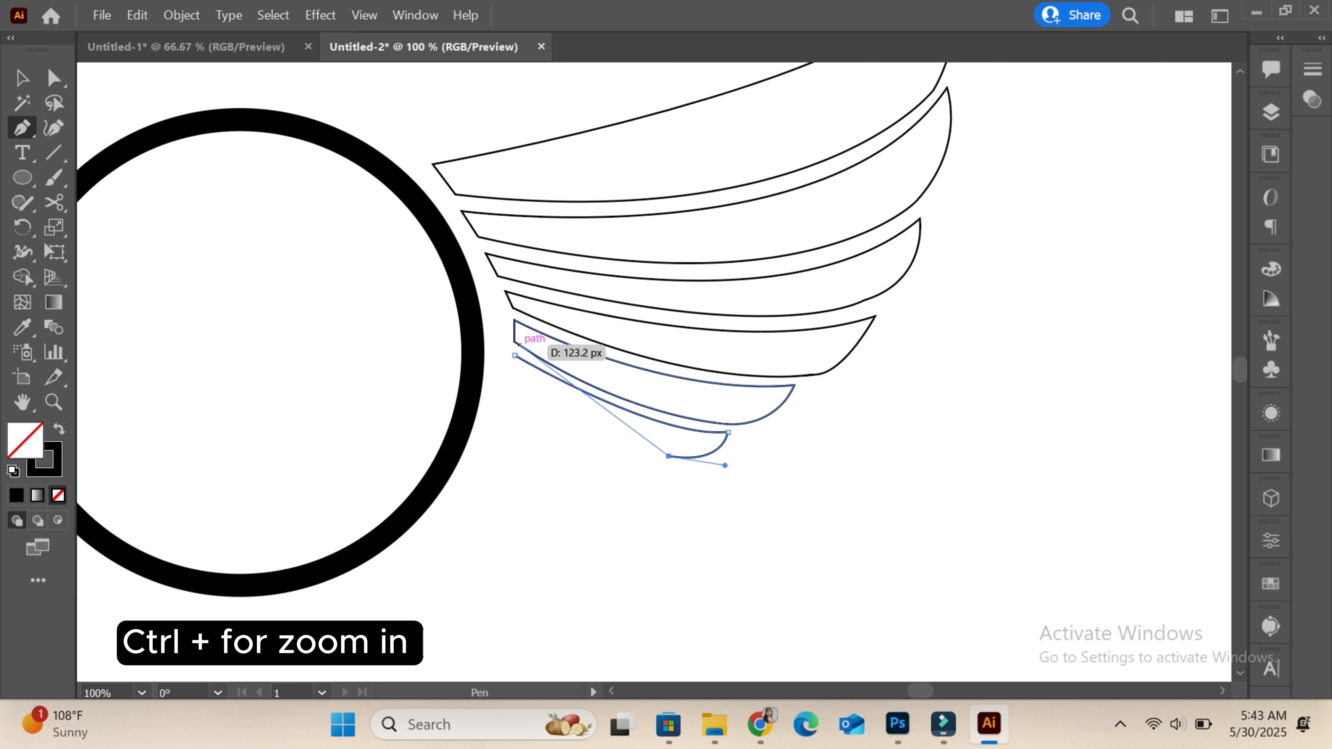
drag(515, 366, 460, 311)
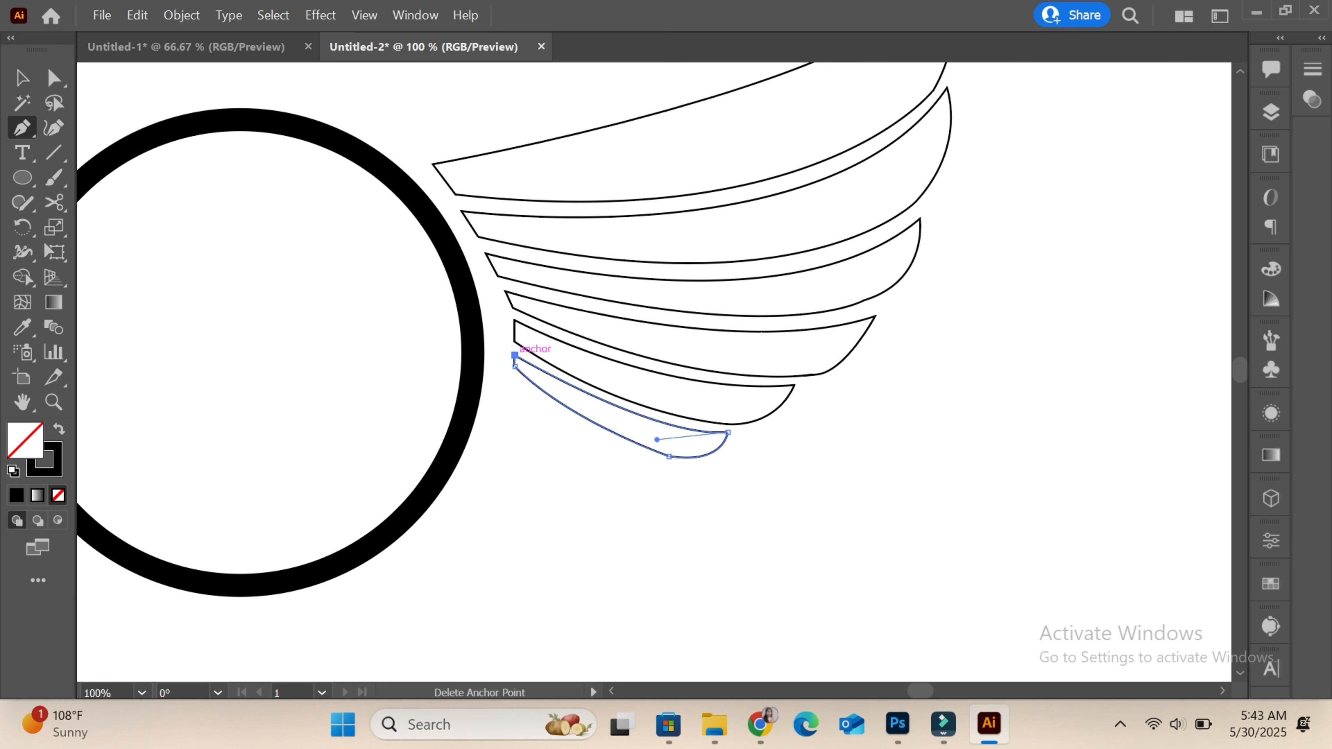
click(22, 77)
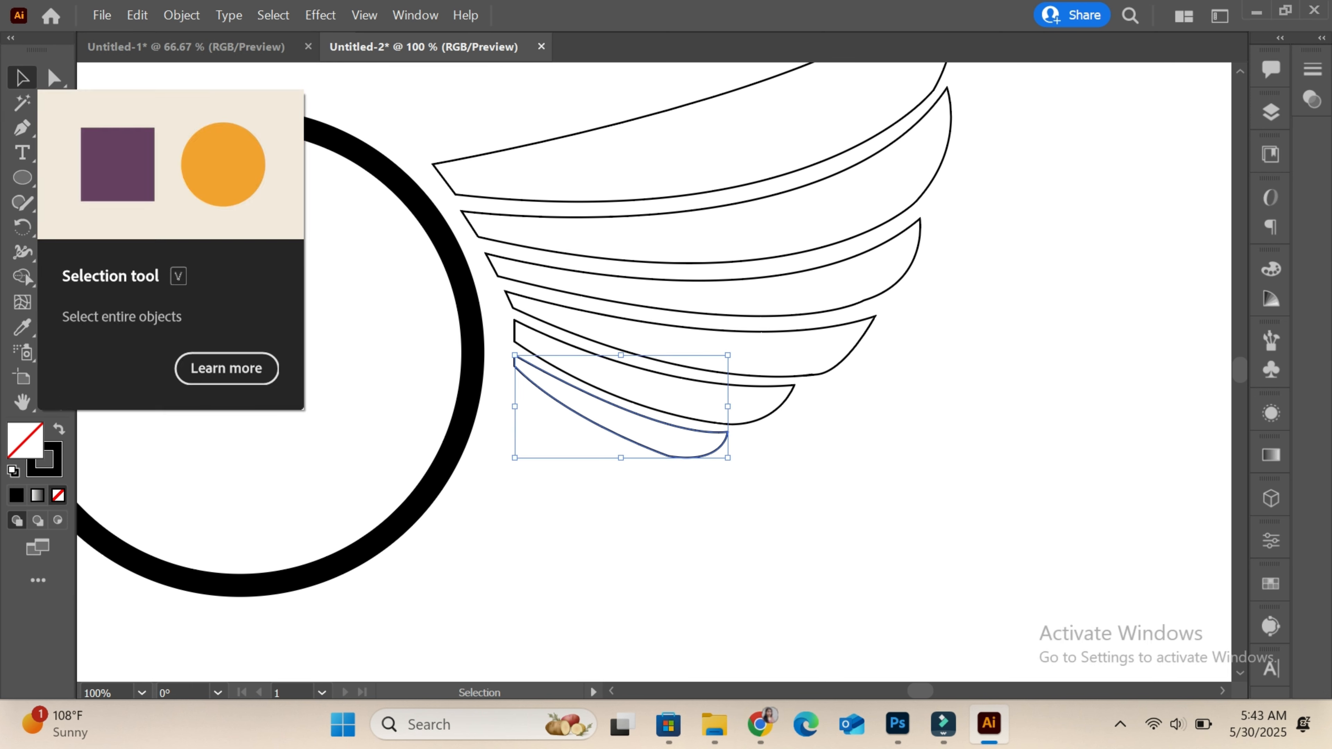
click(603, 530)
key(a)
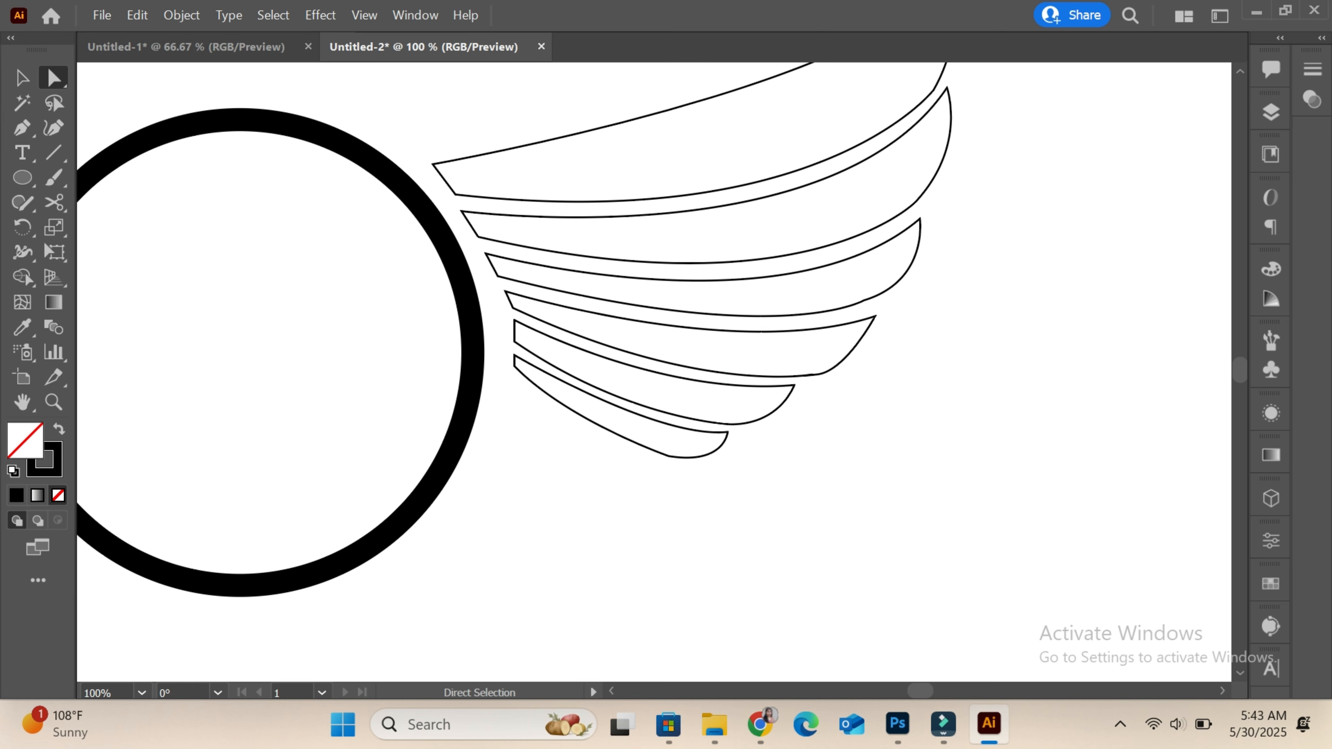
drag(672, 442, 751, 369)
click(938, 326)
scroll(939, 273, up, 3)
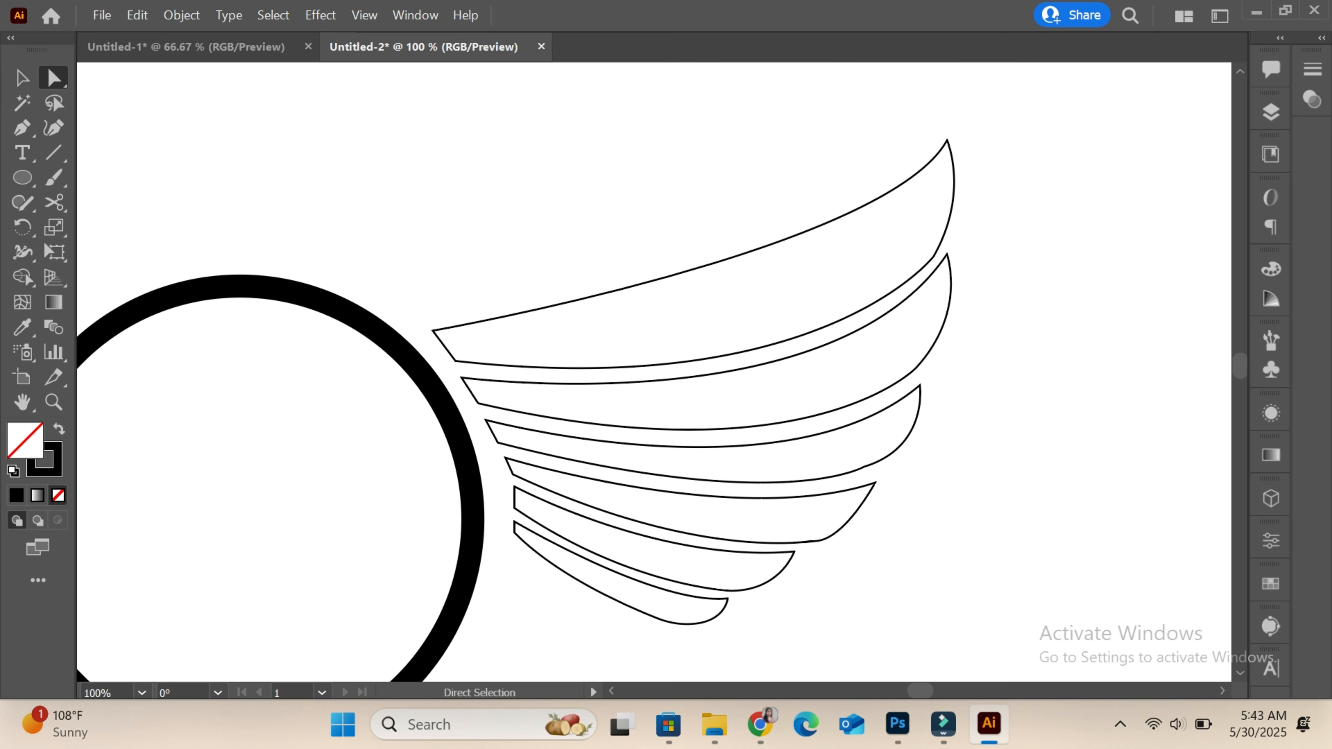
drag(922, 249, 834, 197)
click(818, 163)
Step: Select all six wing feathers and nudge them slightly left, closer to the circle
key(ctrl+minus)
key(ctrl+minus)
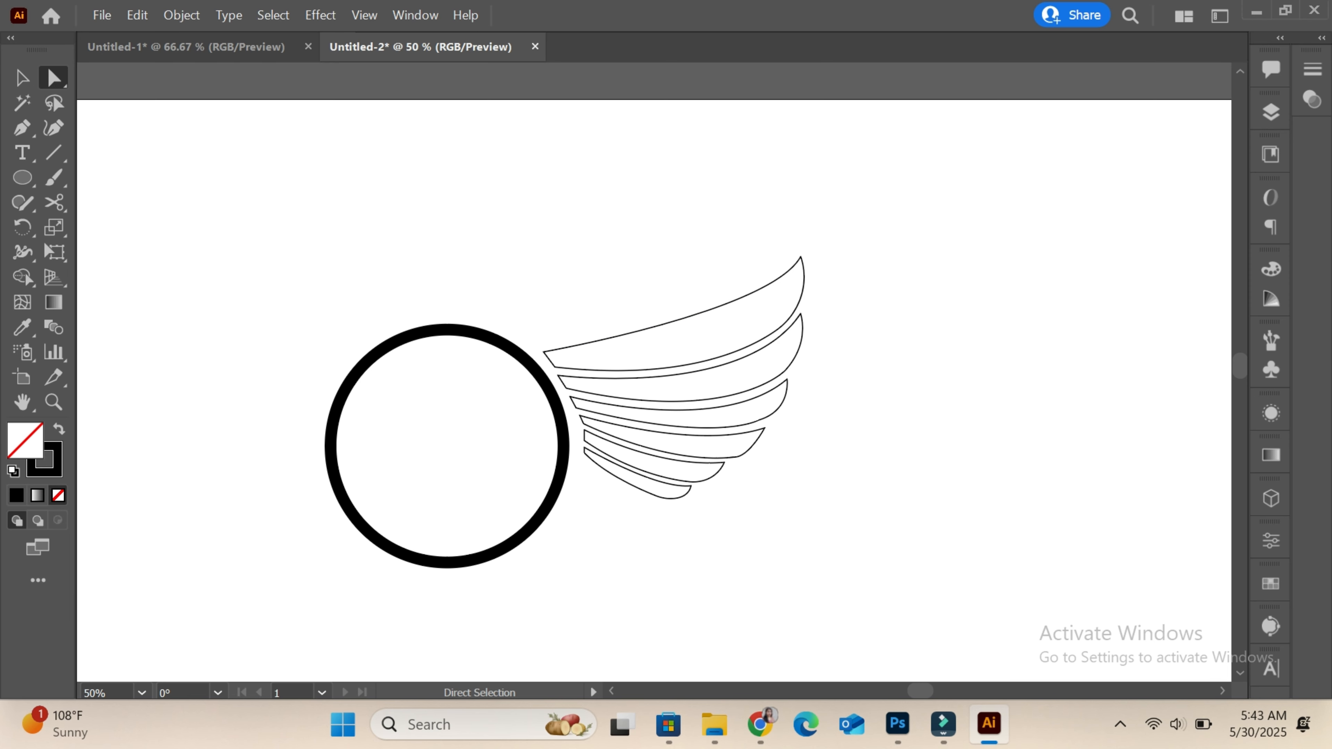
key(v)
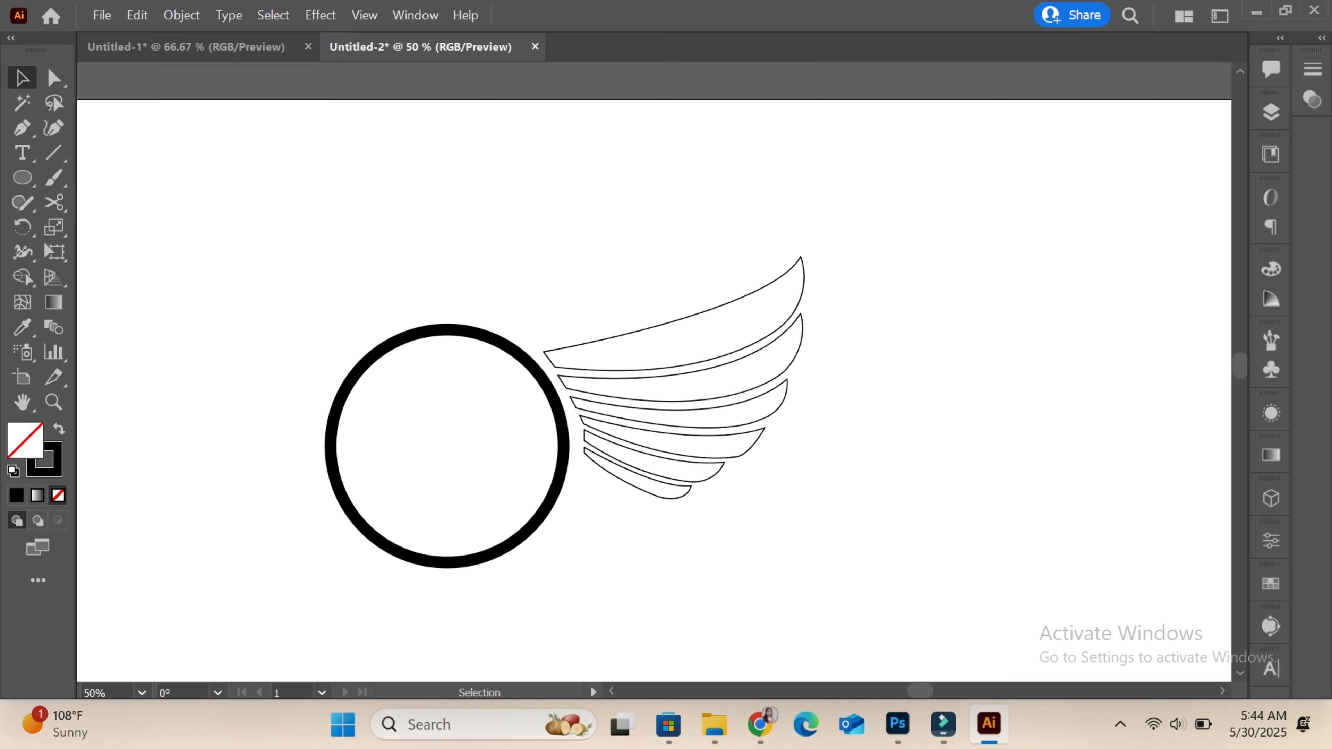
drag(621, 269, 695, 532)
key(Left)
key(Left)
key(Left)
key(Left)
key(Left)
key(Left)
key(Left)
key(Left)
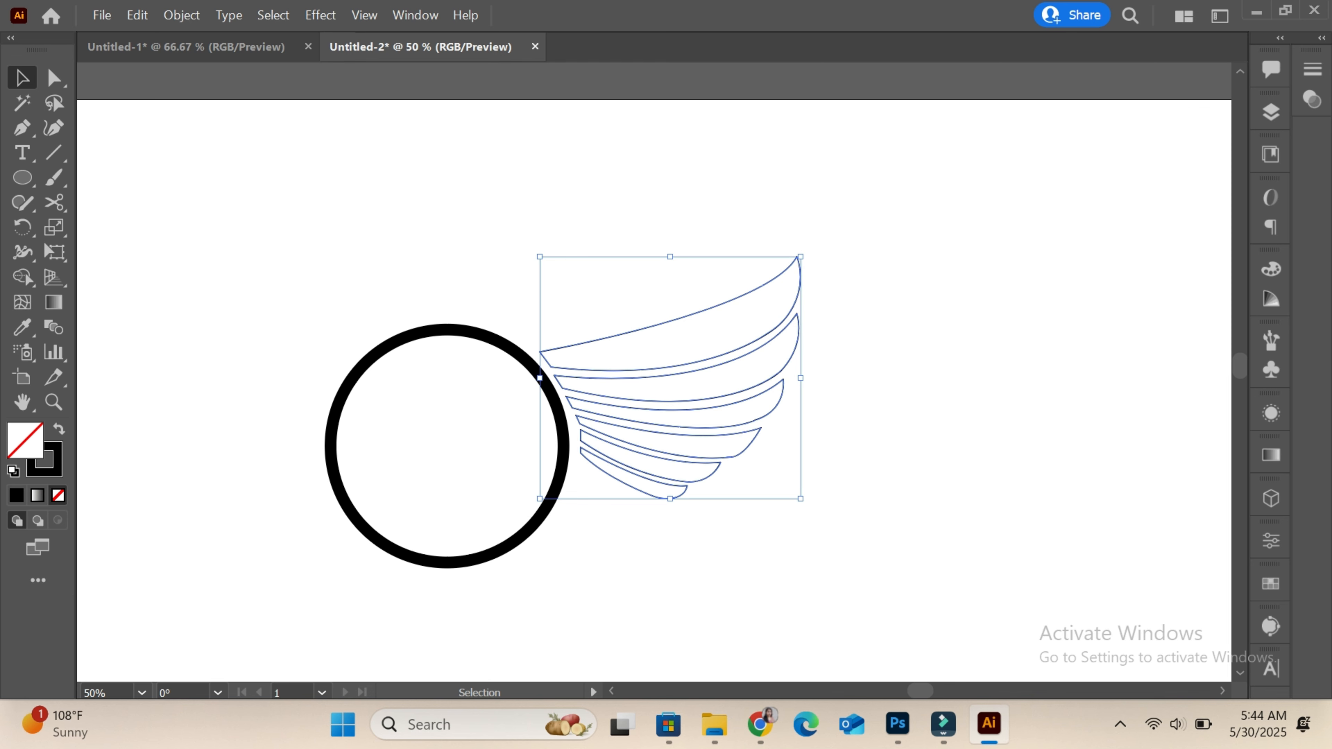
Step: Swap the feathers' fill and stroke to make them solid black with no stroke, and group them as one wing
click(58, 429)
click(294, 278)
scroll(294, 278, down, 1)
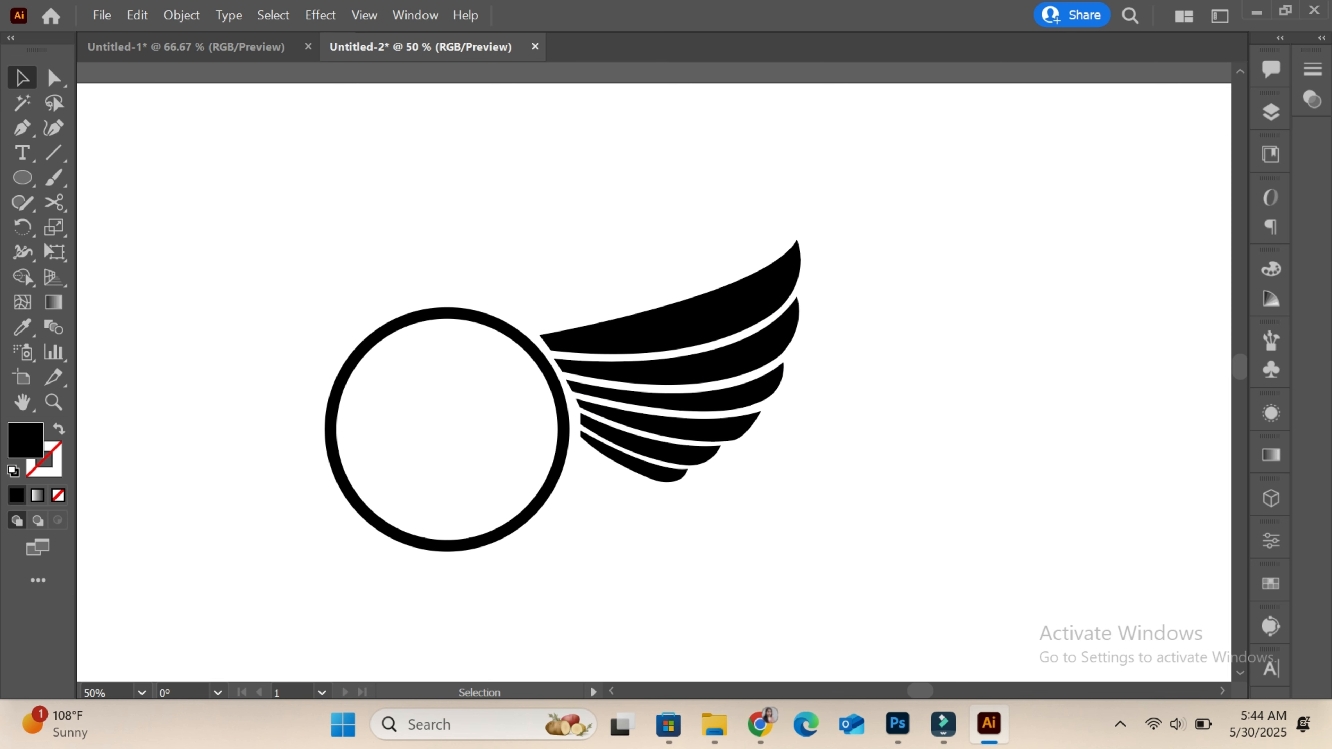
drag(635, 286, 636, 486)
Step: Scale the circle down about its centre and nudge the whole wing left to sit close beside the ring
click(559, 462)
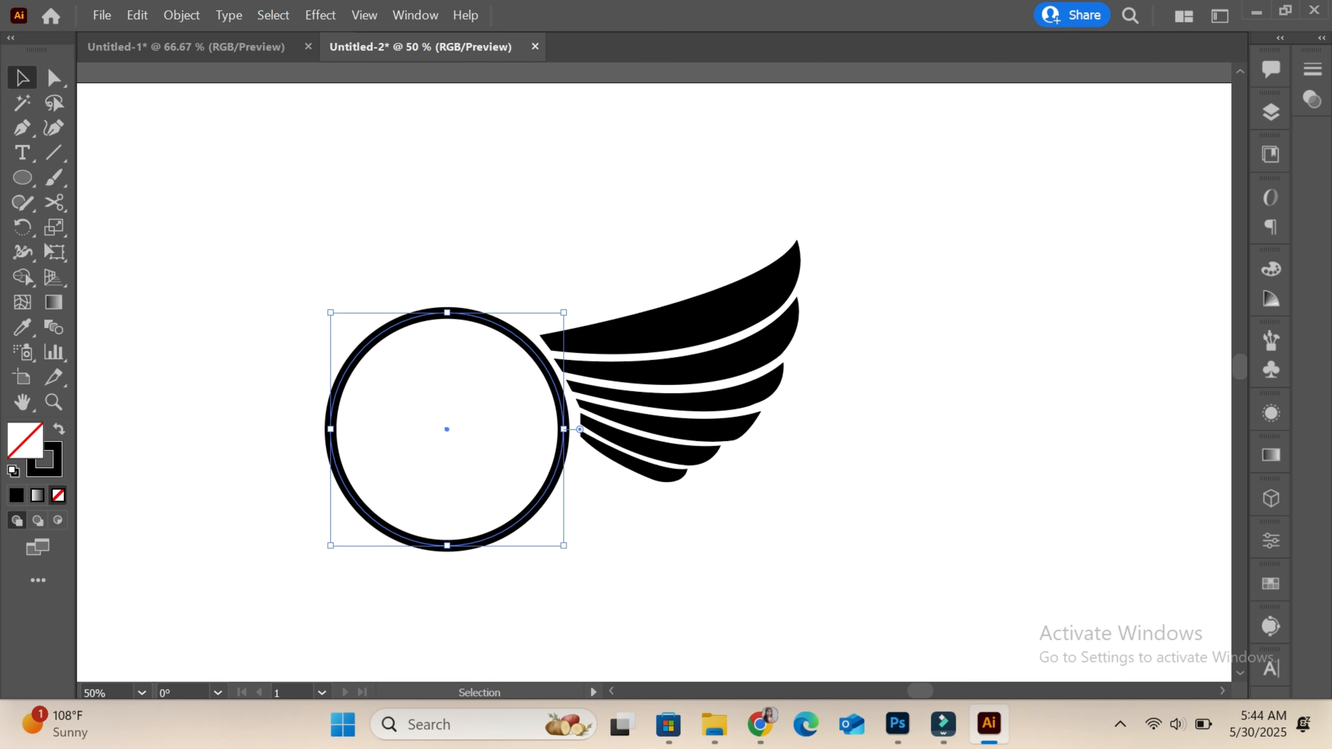
drag(564, 546, 540, 522)
click(619, 372)
key(Left)
key(Left)
key(Left)
key(Left)
key(Left)
key(Left)
key(Left)
key(Left)
key(Left)
key(Left)
key(Left)
key(Left)
key(Left)
key(Left)
key(Left)
key(Left)
key(Left)
key(Left)
key(Left)
key(Left)
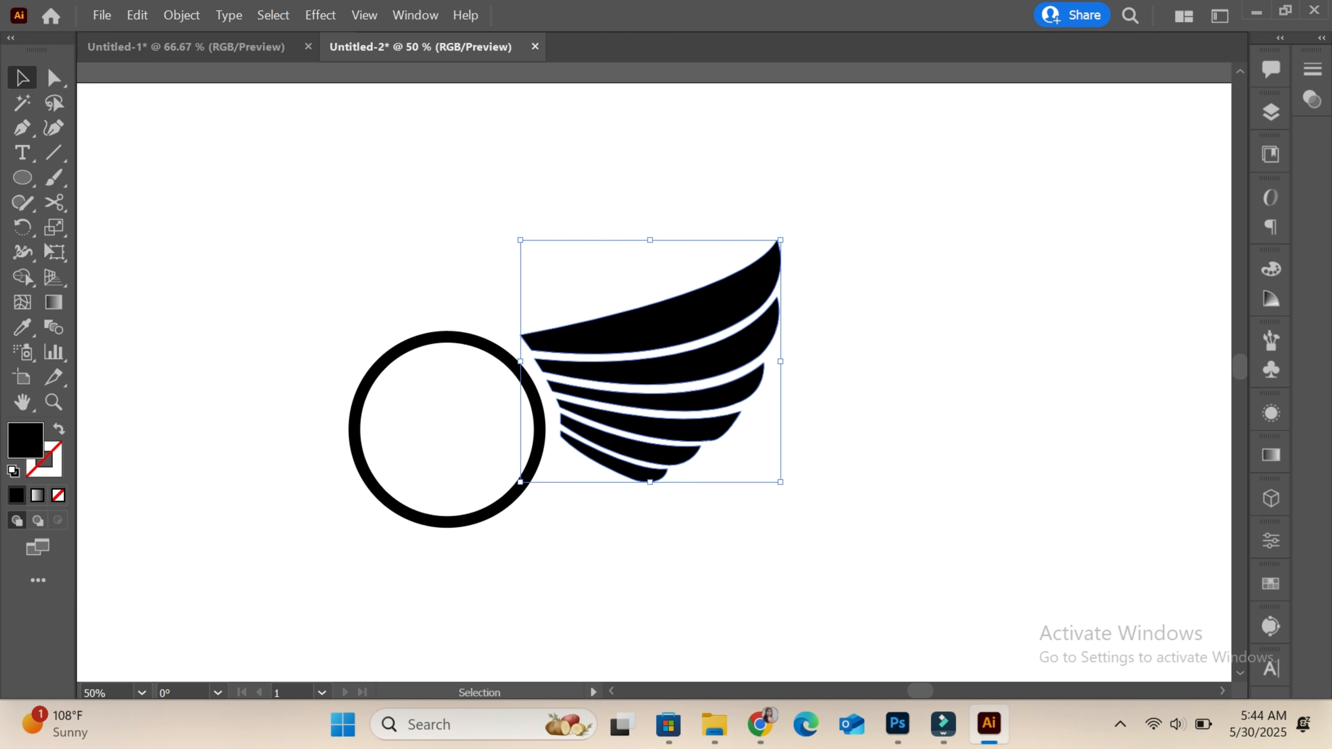
Step: Nudge the wing group down slightly beside the ring and deselect it
key(Down)
key(Down)
key(Down)
key(Down)
key(Down)
click(669, 158)
key(ctrl+=)
key(ctrl+=)
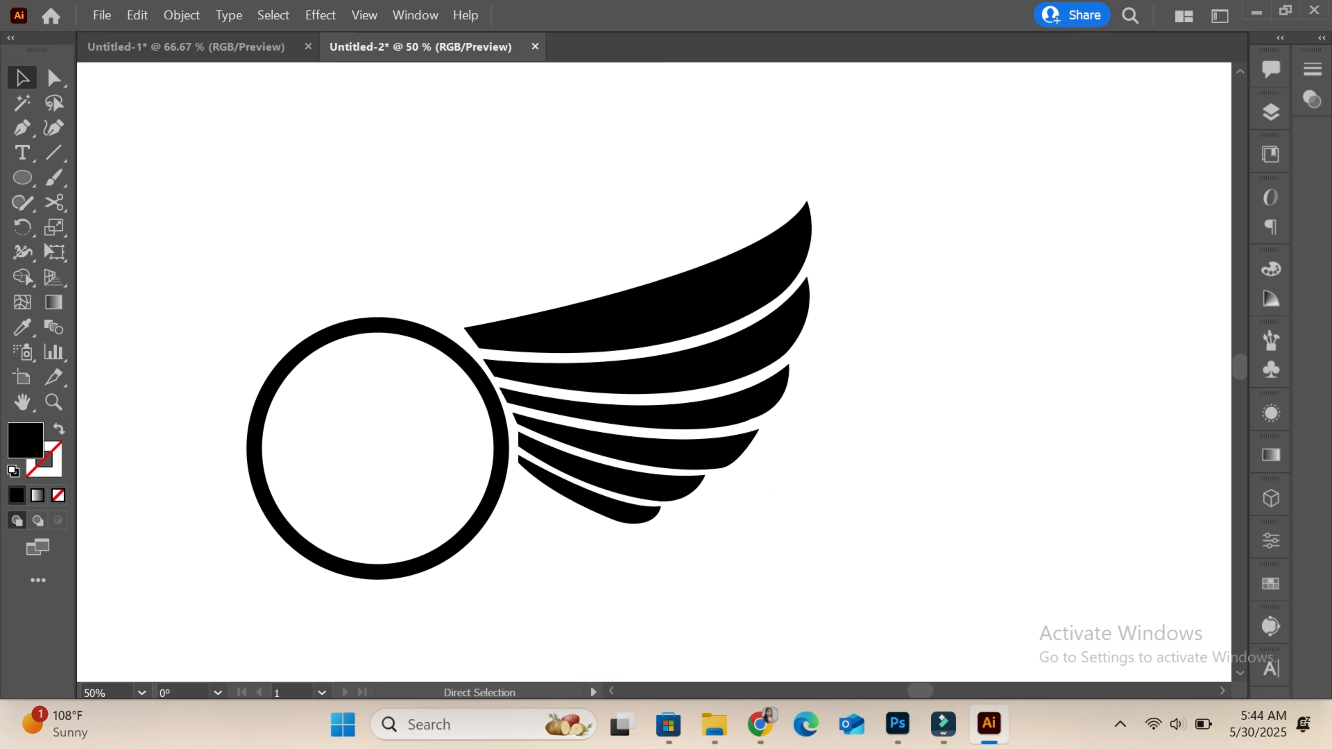
Step: Duplicate the ring in place and scale the copy up about its centre to form a larger concentric outer ring
scroll(669, 157, left, 16)
scroll(669, 157, down, 5)
scroll(669, 157, up, 3)
click(463, 269)
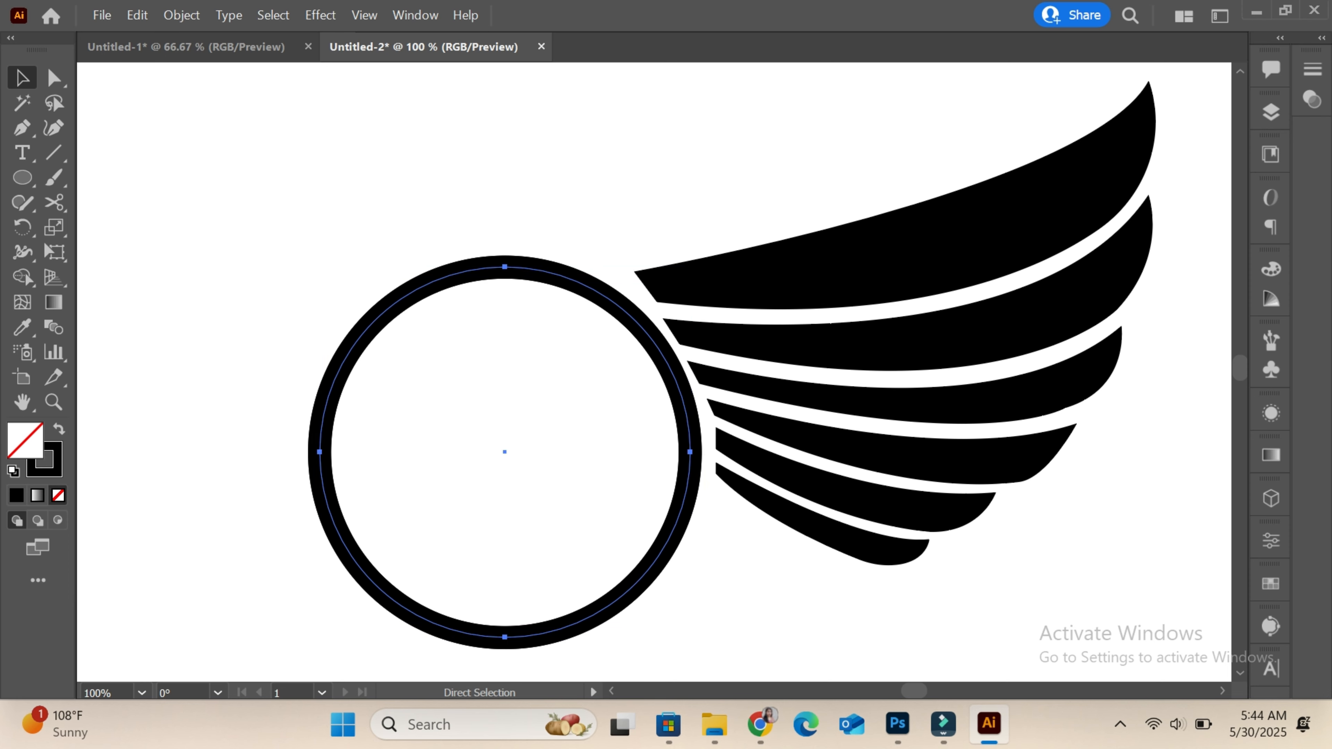
key(ctrl+minus)
key(ctrl+minus)
key(ctrl+c)
key(ctrl+f)
drag(746, 465, 785, 503)
click(828, 525)
click(750, 467)
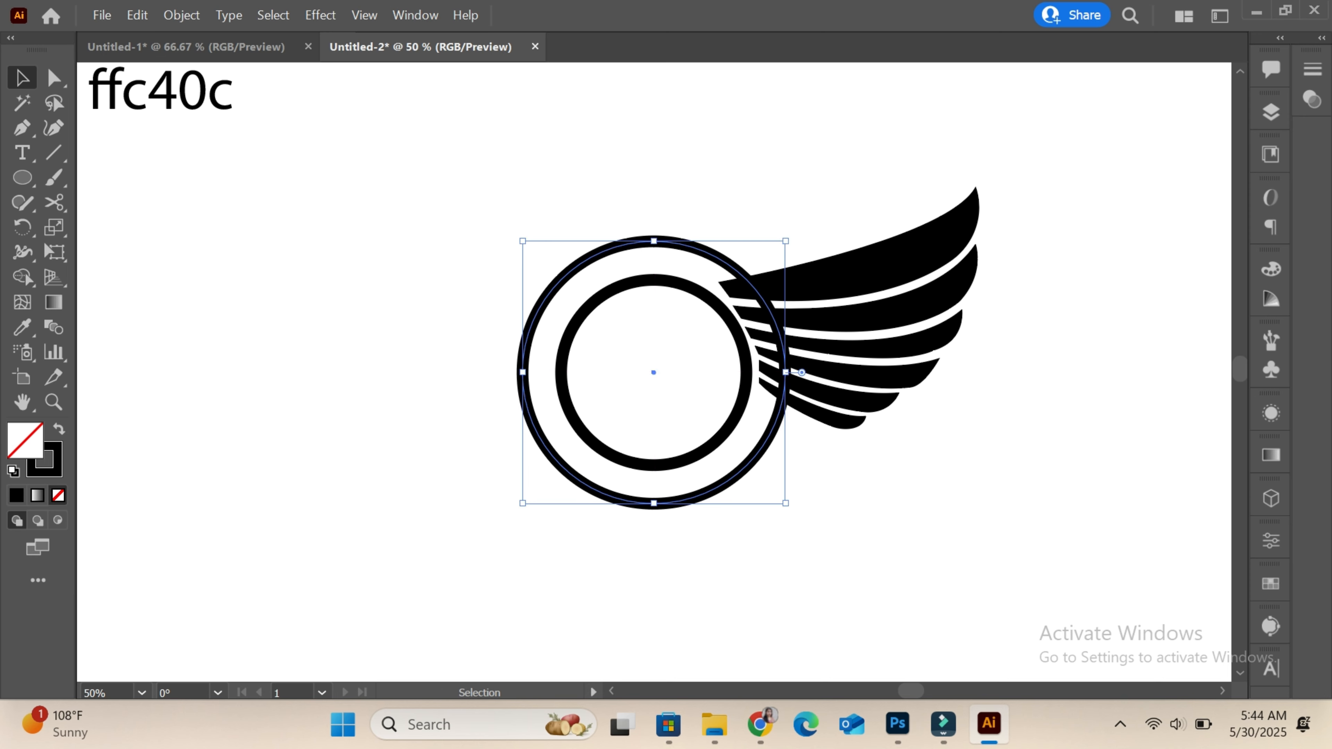
click(803, 517)
Step: Convert the inner ring's stroke into an outlined filled shape with Outline Stroke
key(ctrl+plus)
key(ctrl+plus)
click(791, 499)
click(182, 15)
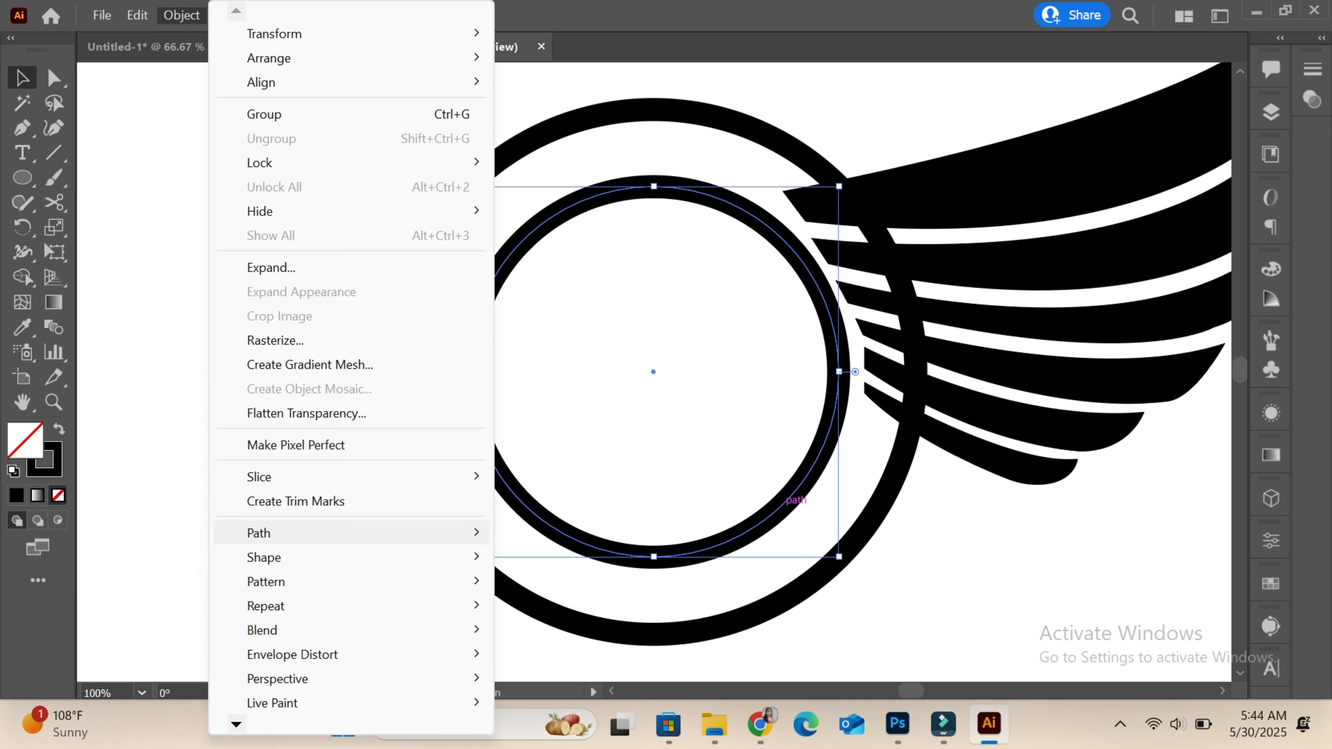
mouse_move(268, 529)
click(577, 309)
Step: Draw a downward-bowed Pen curve across the inner ring, from its left inner edge to its right, and deselect it
right_click(23, 178)
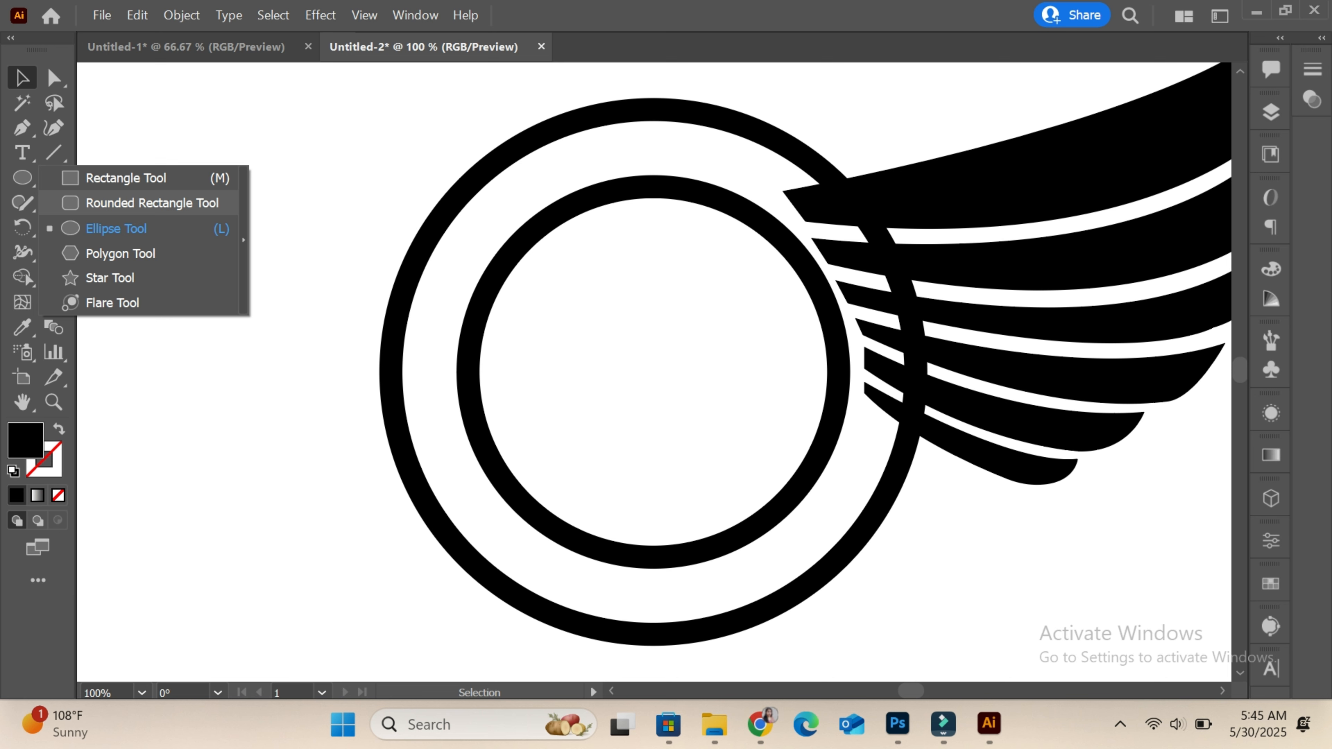
click(21, 128)
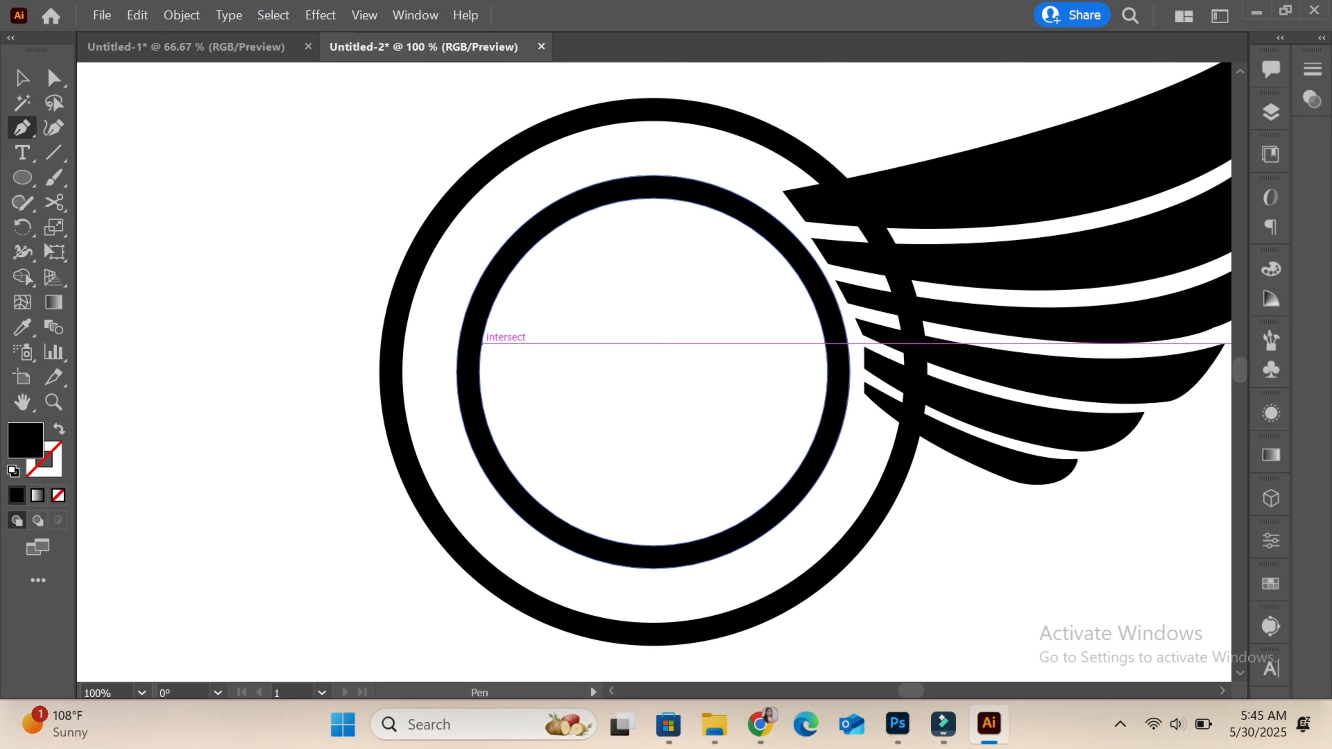
click(479, 343)
drag(827, 339, 1010, 256)
click(827, 339)
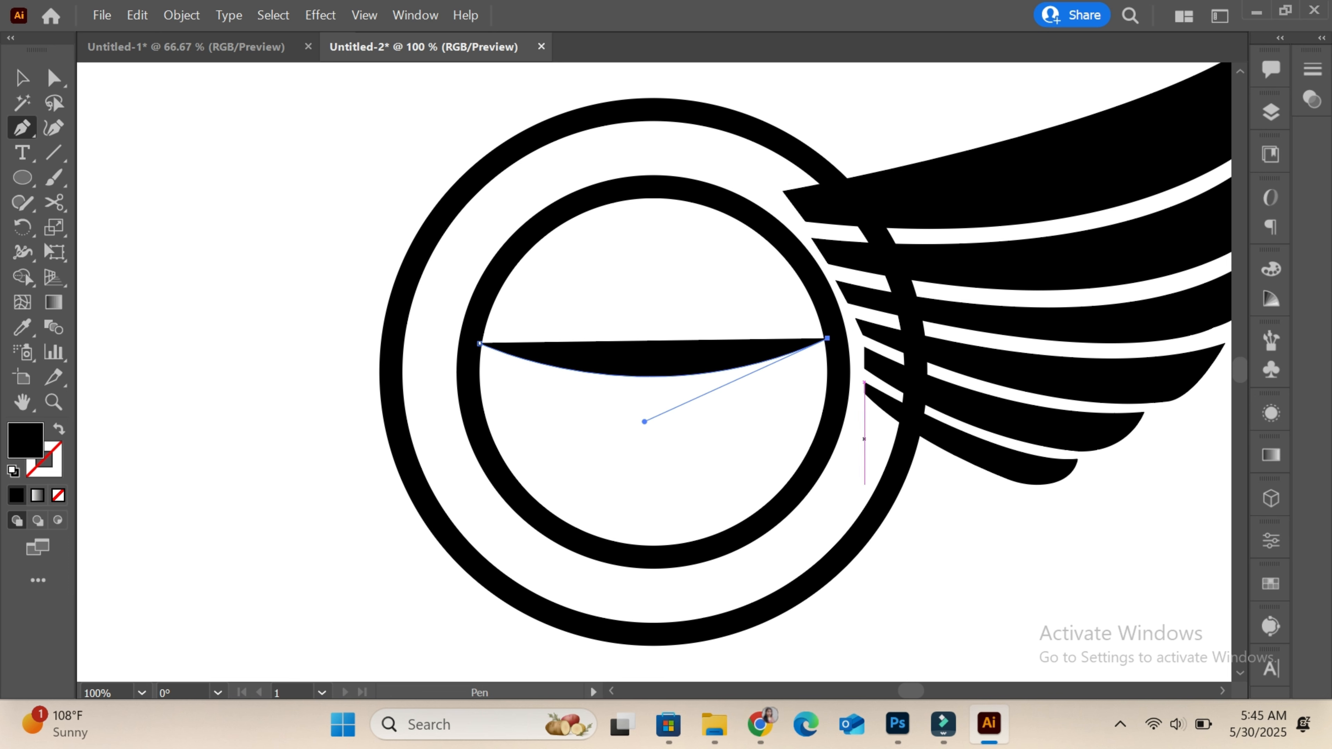
ctrl+click(864, 438)
Step: Draw two curved Pen arcs inside the ring's lower right and lower left as the openings between the spokes
click(815, 437)
drag(707, 536, 705, 636)
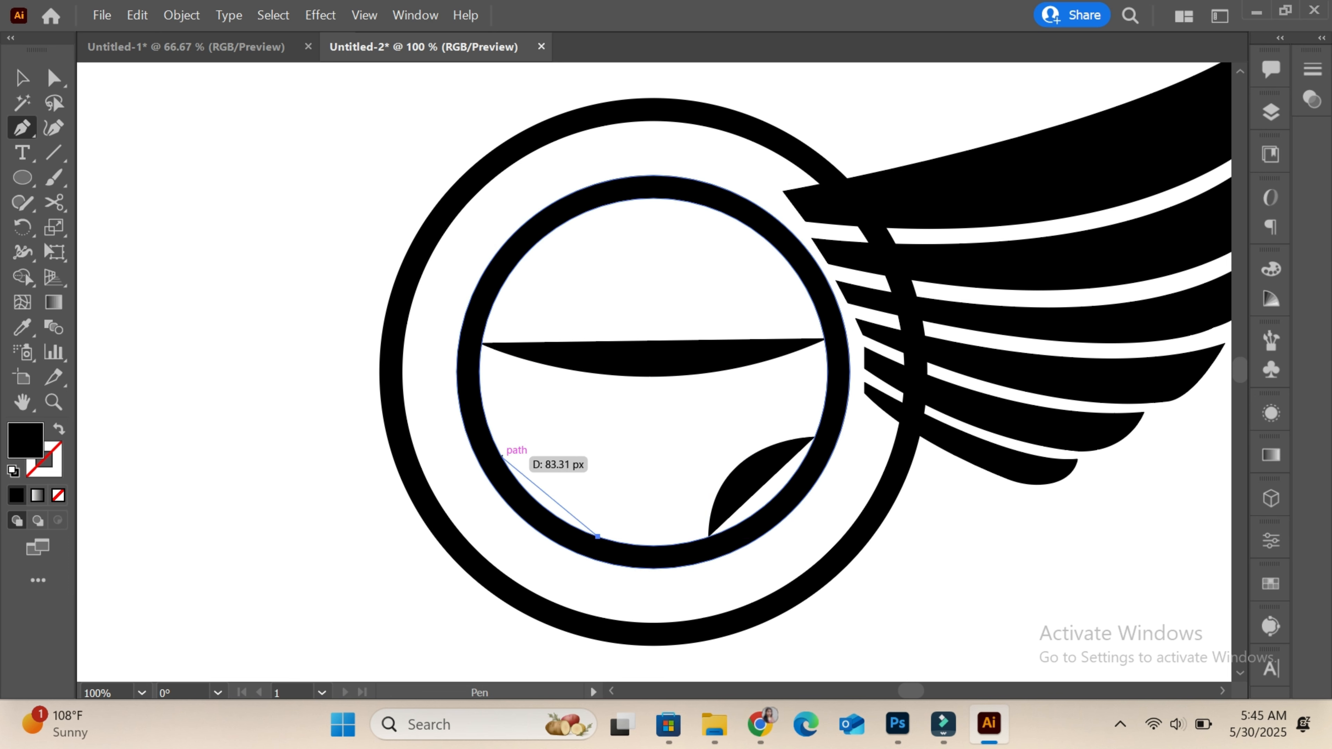
drag(499, 451, 410, 468)
key(Escape)
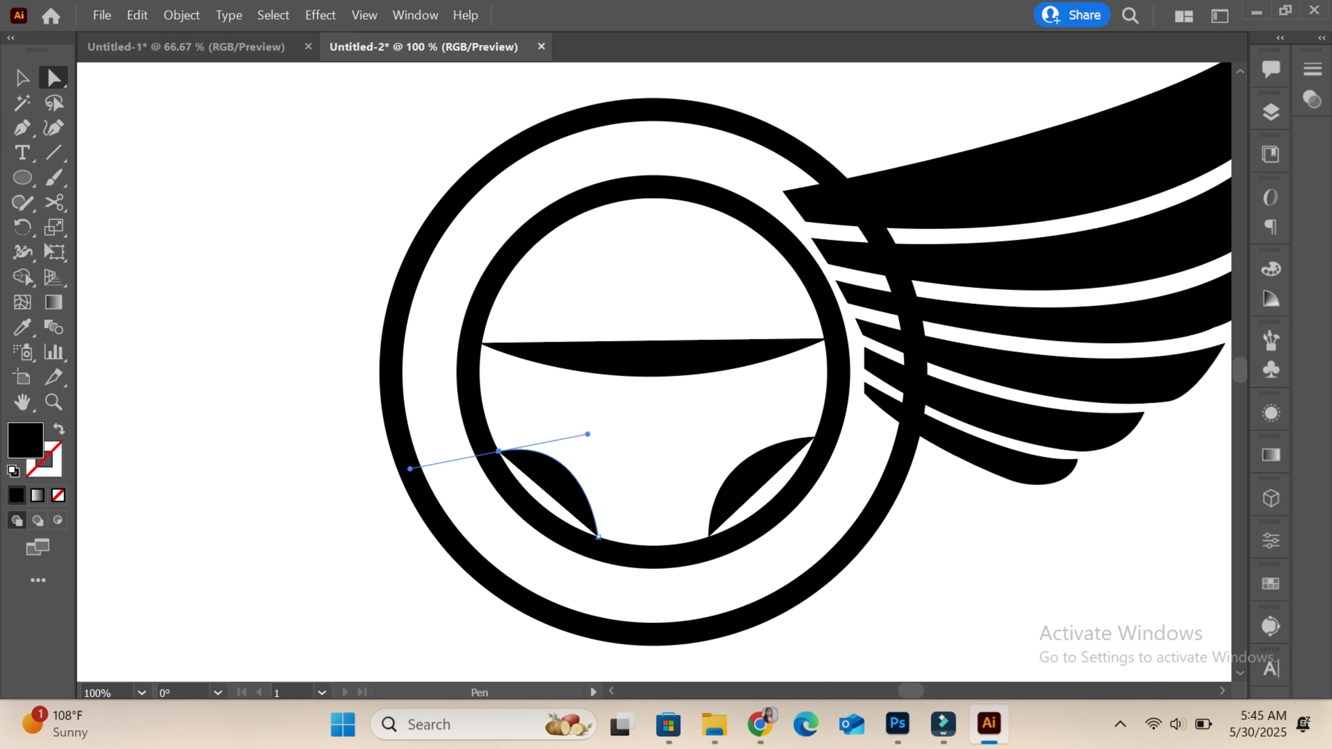
Step: Join the end points of the upper curve and the two lower arcs into one closed spoke shape
key(ctrl+plus)
key(ctrl+plus)
scroll(834, 405, right, 5)
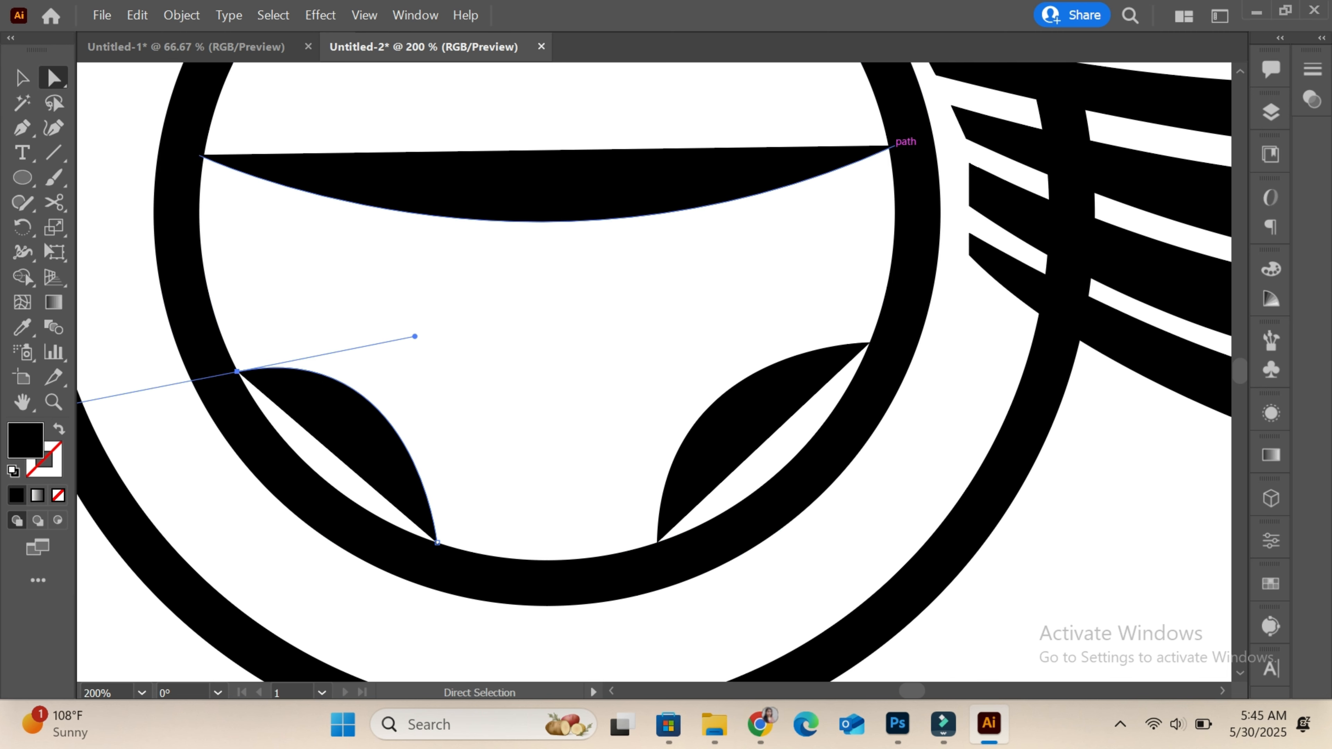
click(894, 146)
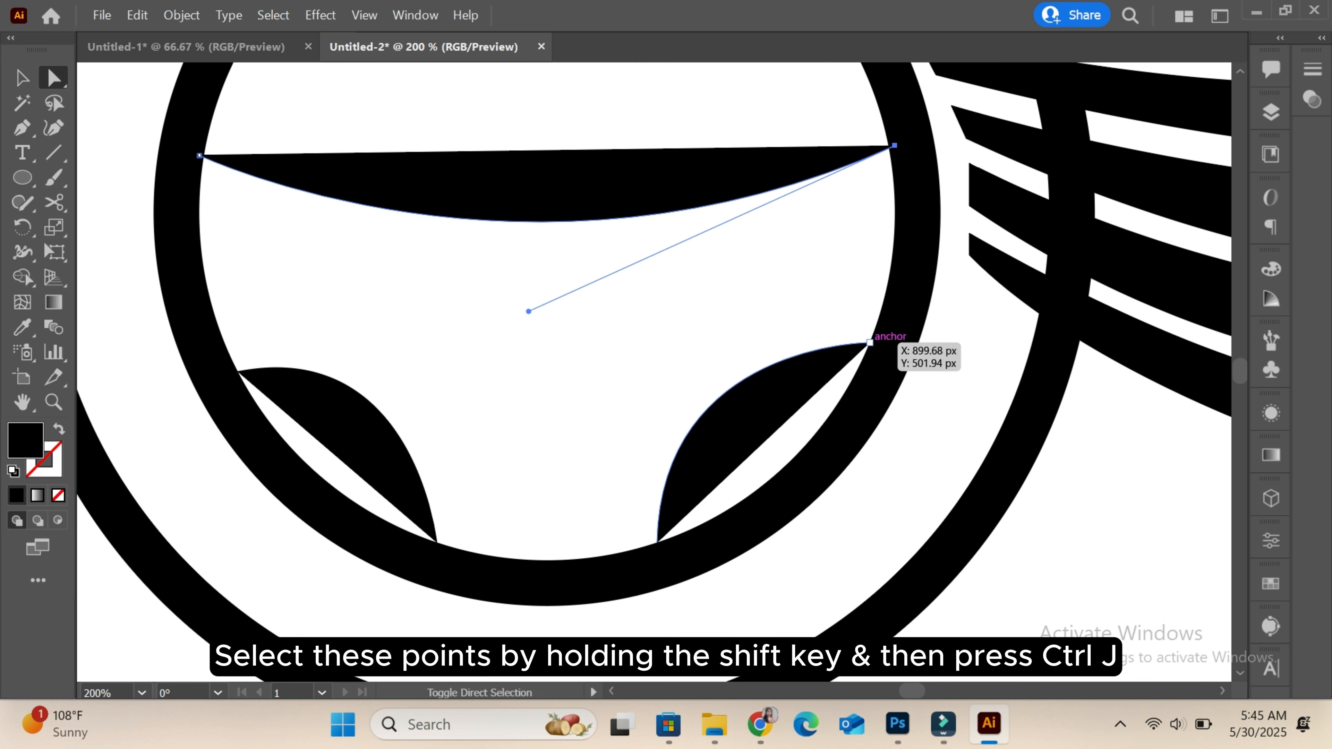
shift+click(870, 342)
key(ctrl+j)
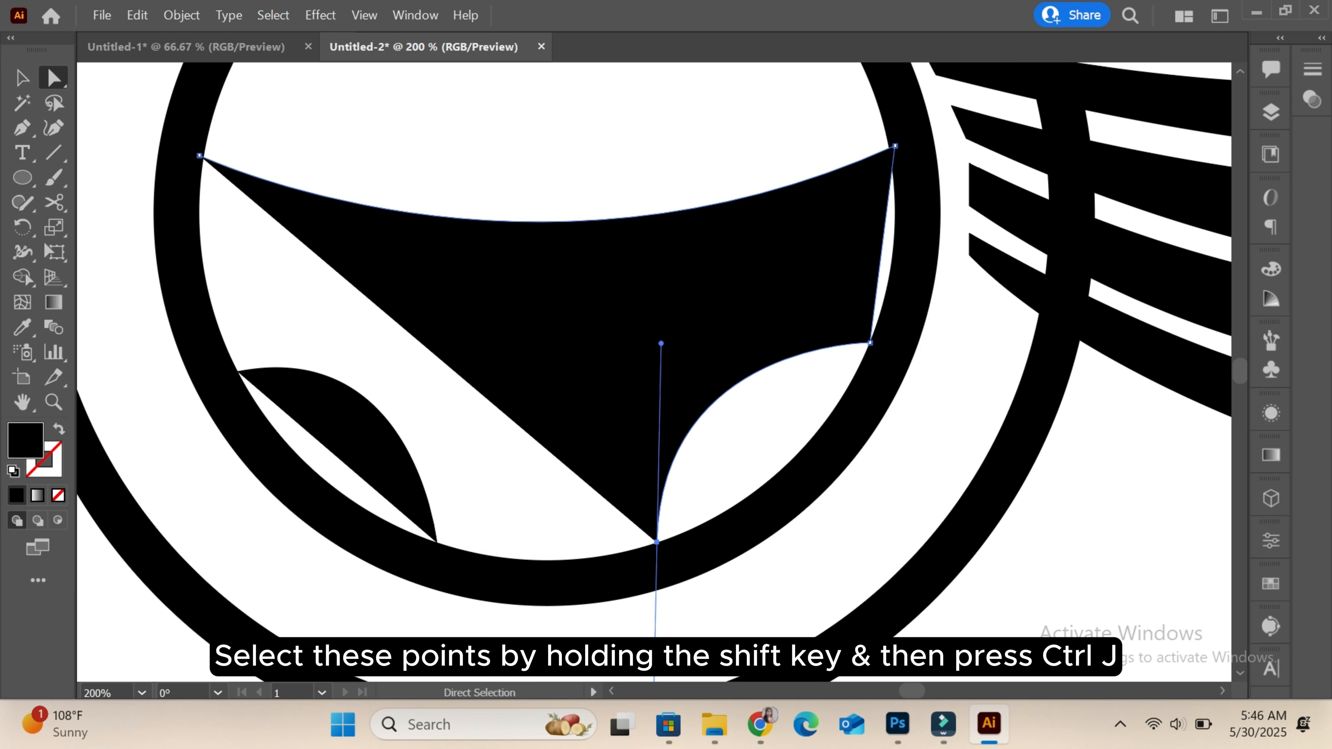
shift+click(437, 541)
key(ctrl+j)
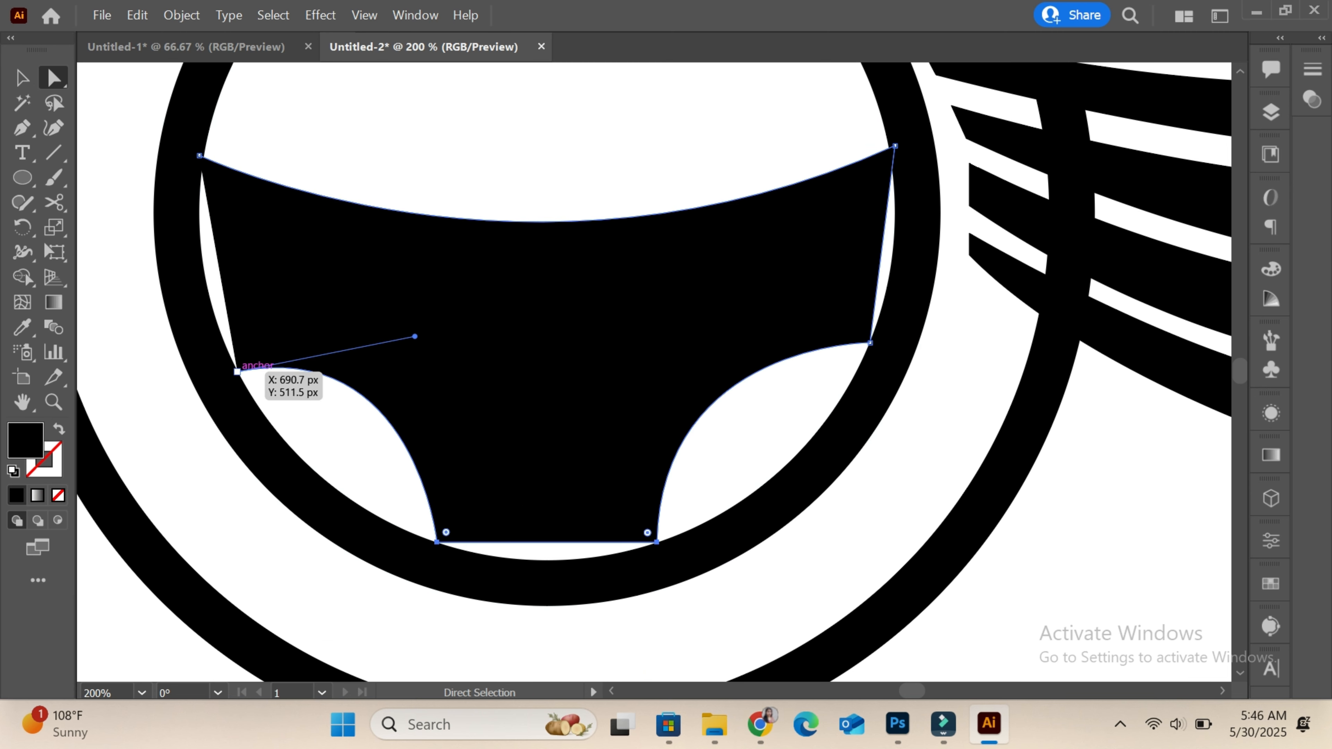
click(237, 372)
click(199, 156)
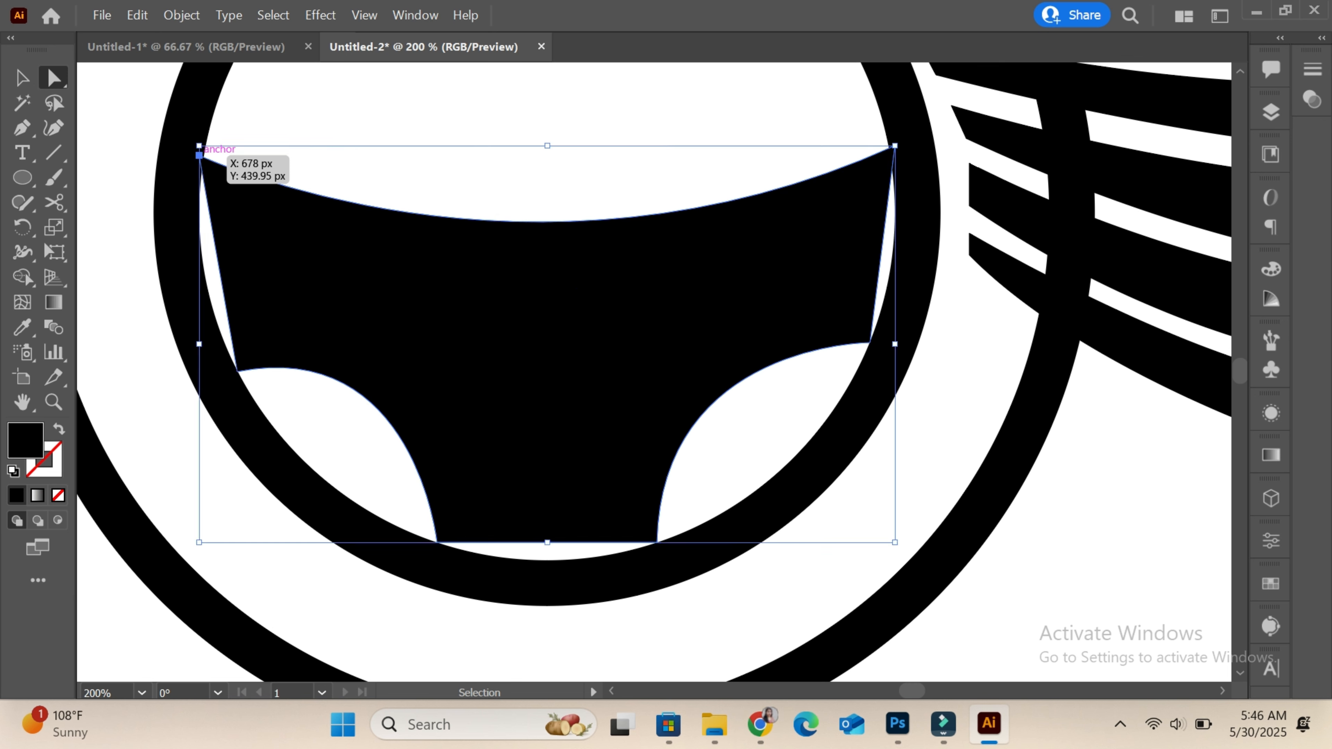
Step: Bend the spoke shape's straight left, right and bottom edges outward with the Curvature tool so they tuck under the ring
click(53, 128)
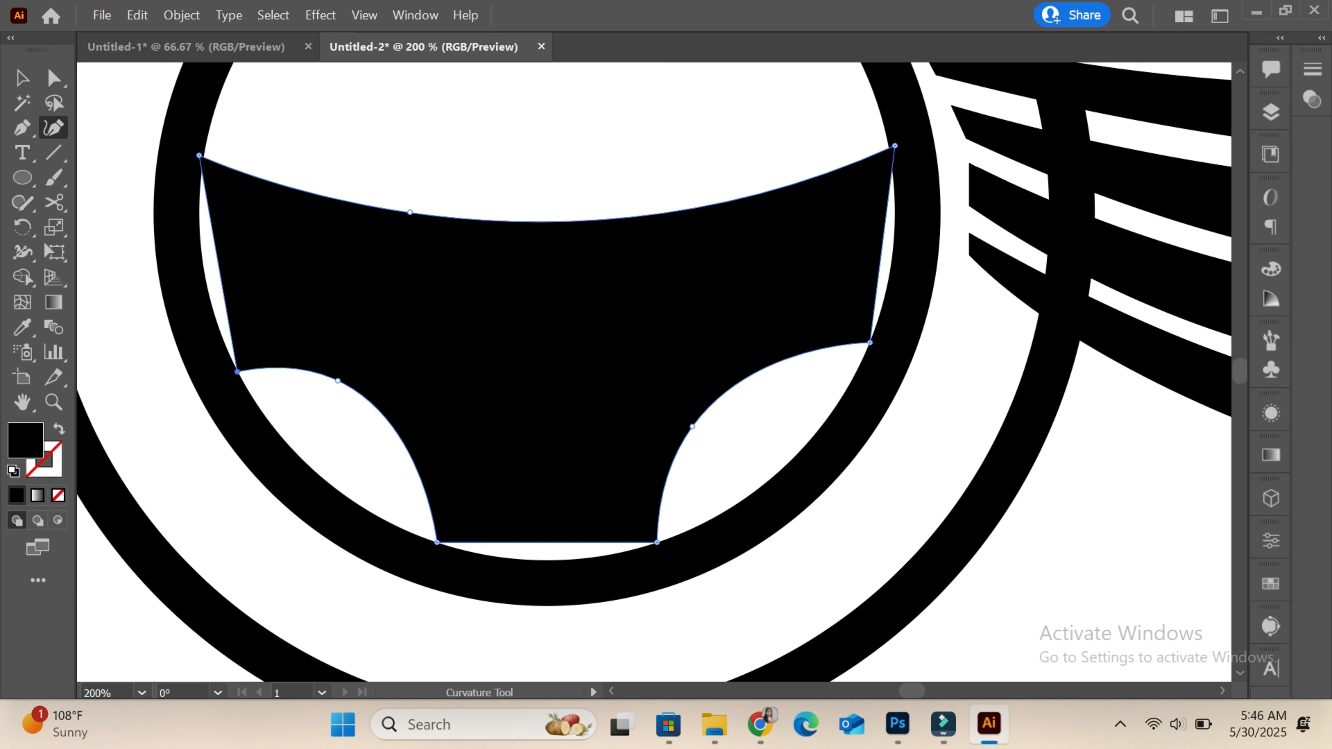
drag(217, 260, 193, 260)
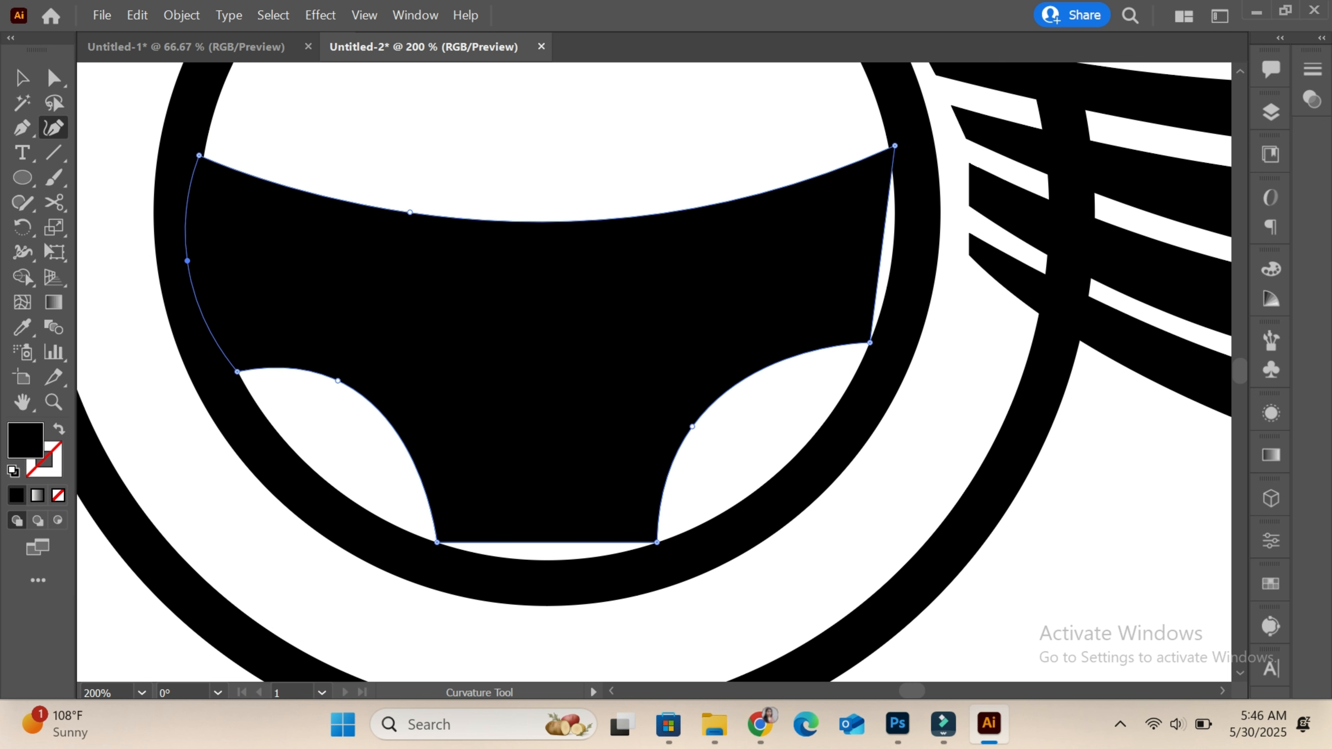
drag(883, 246, 903, 245)
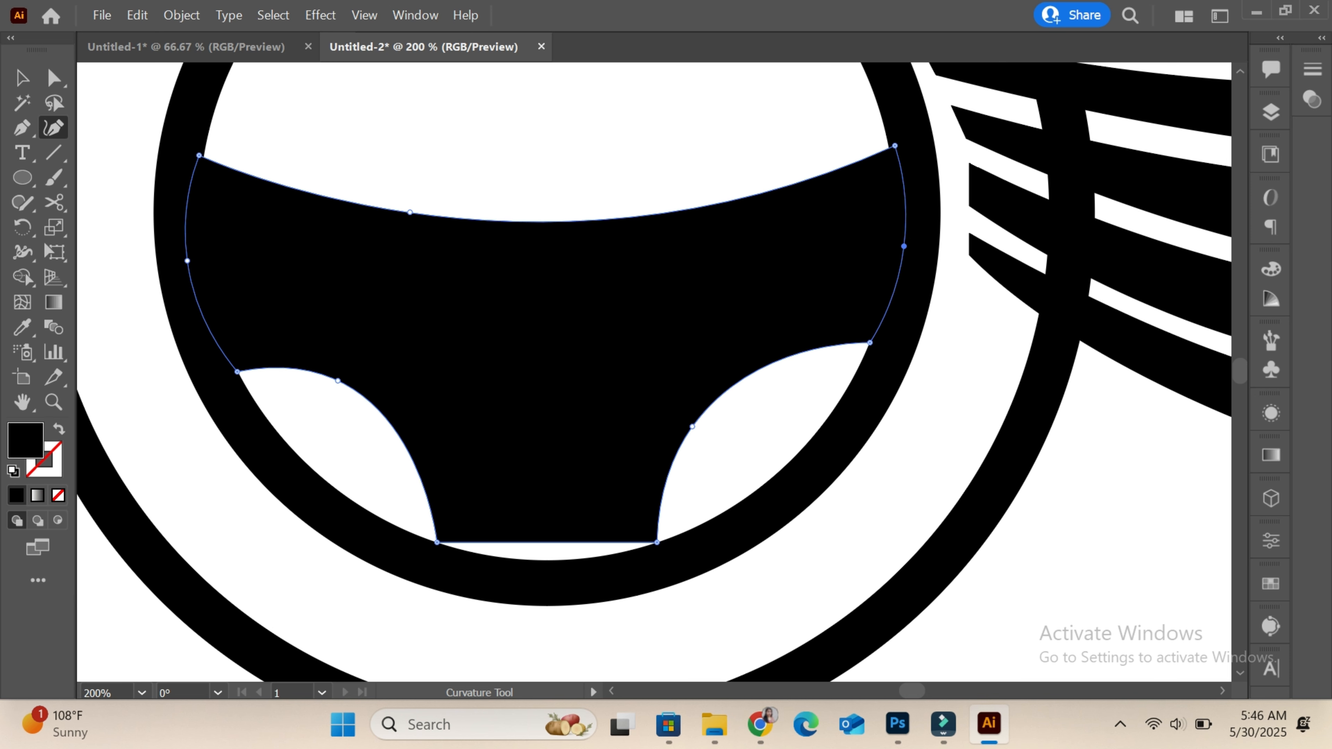
drag(548, 543, 550, 575)
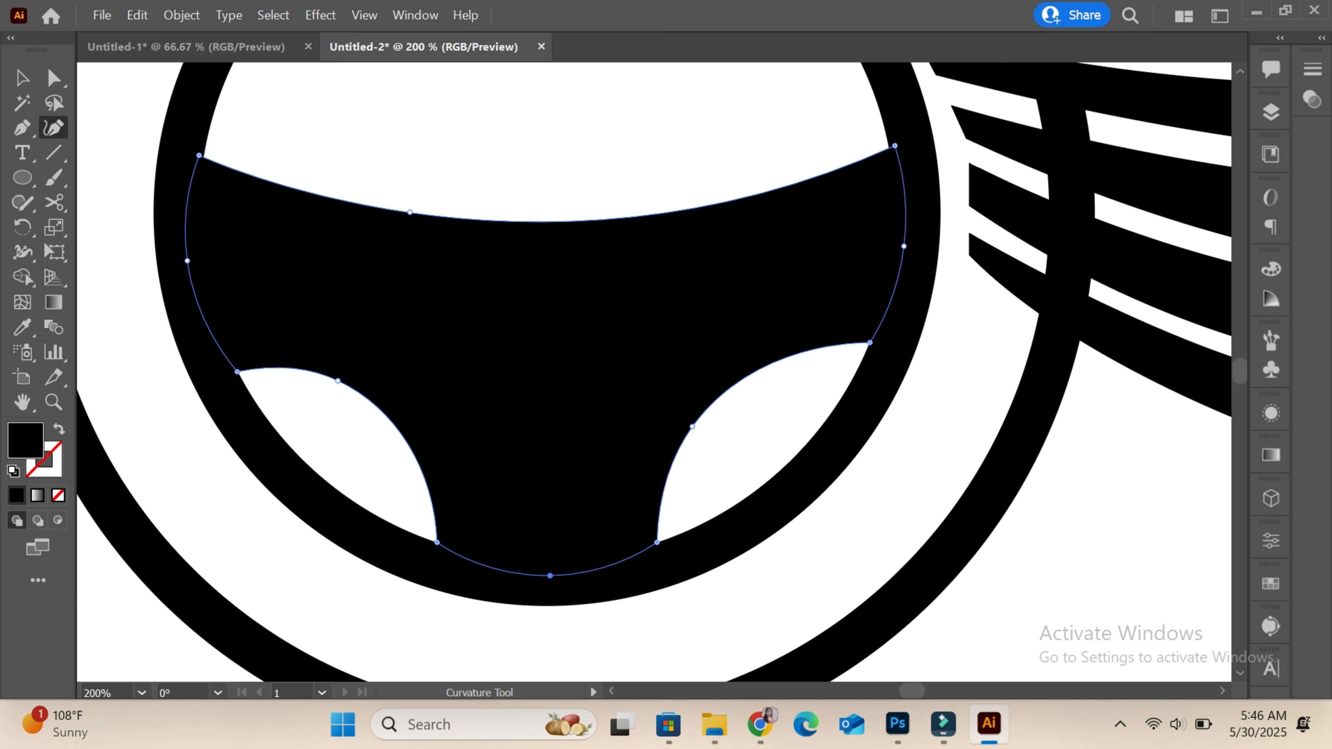
Step: Draw an 88 px black circle as the hub and centre it over the upper edge of the spoke shape
key(l)
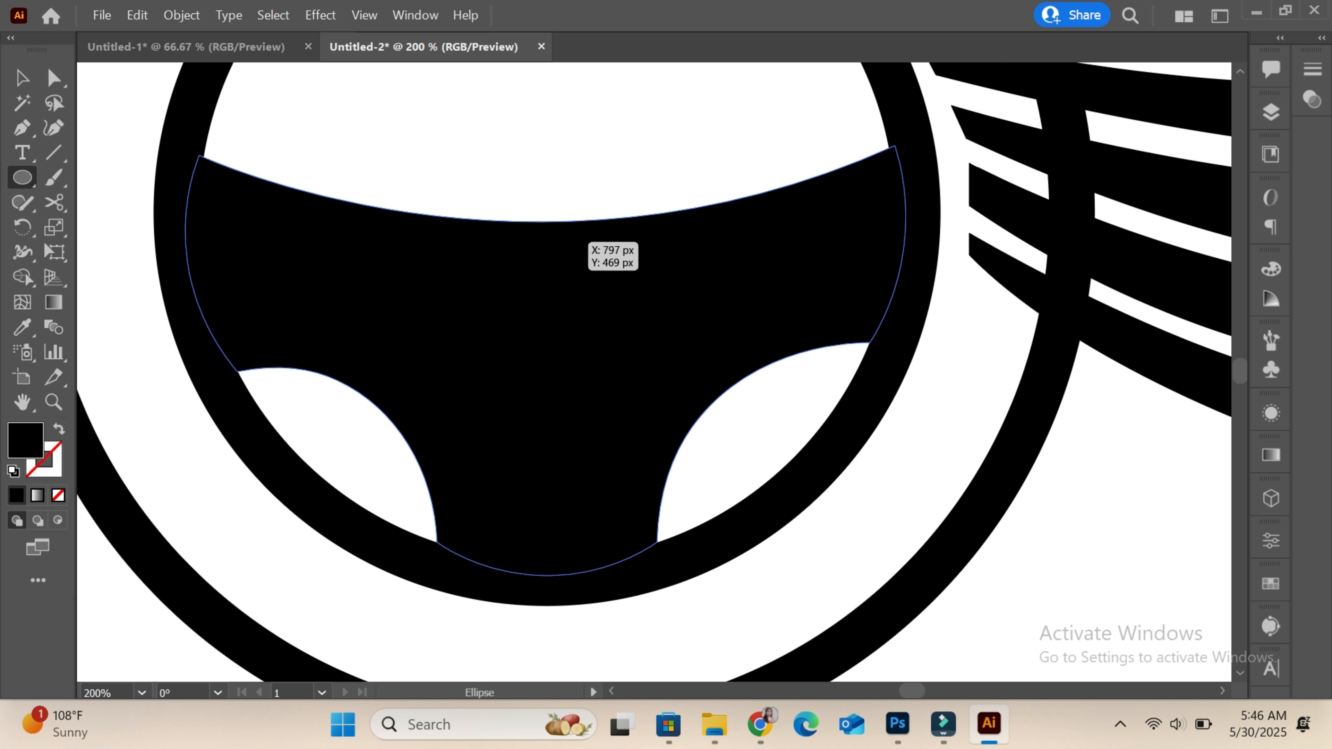
drag(559, 242, 692, 375)
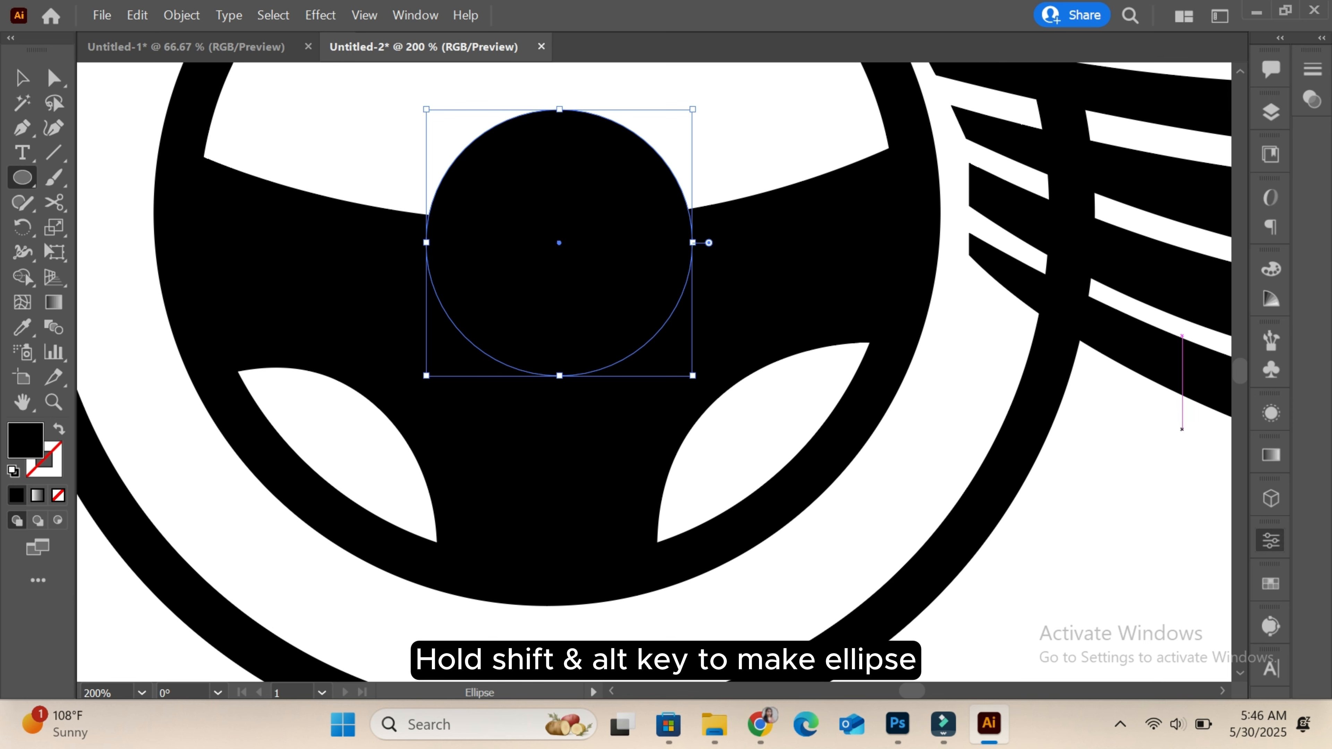
click(1271, 540)
click(1079, 465)
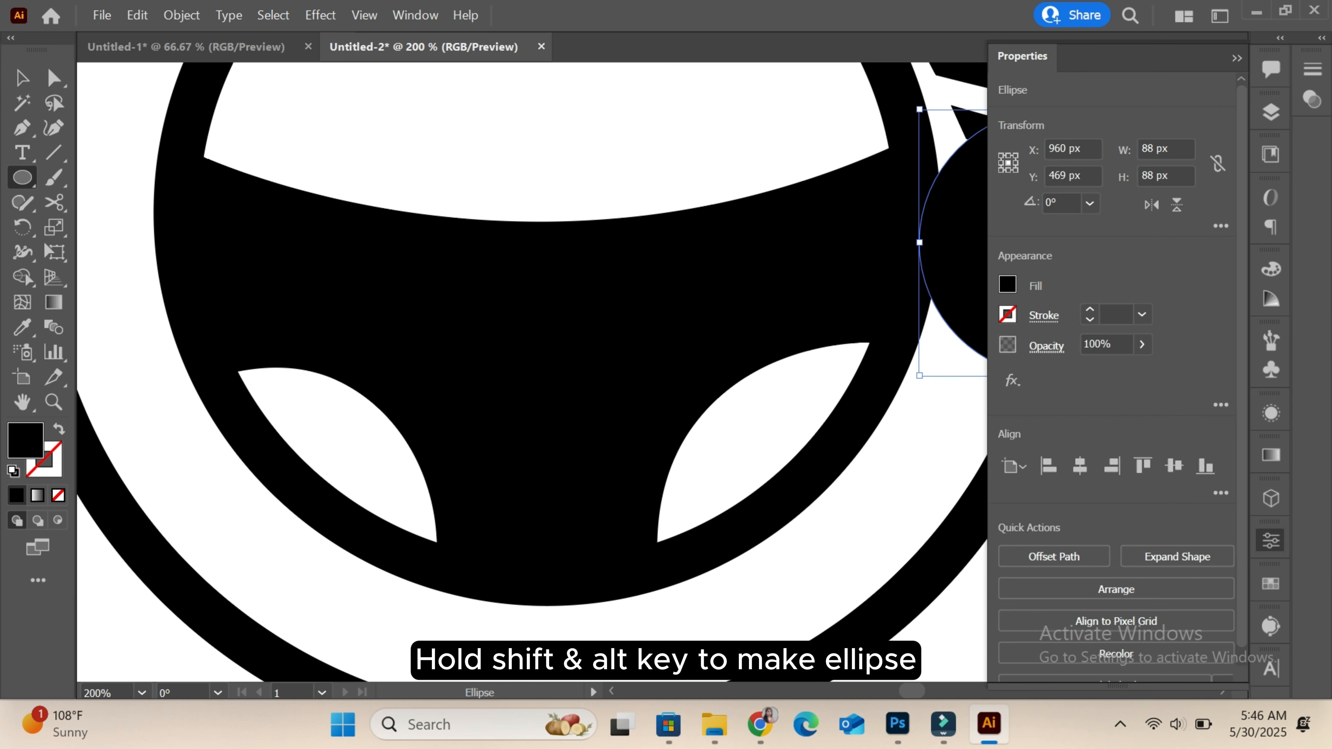
click(1271, 540)
drag(1200, 244, 696, 233)
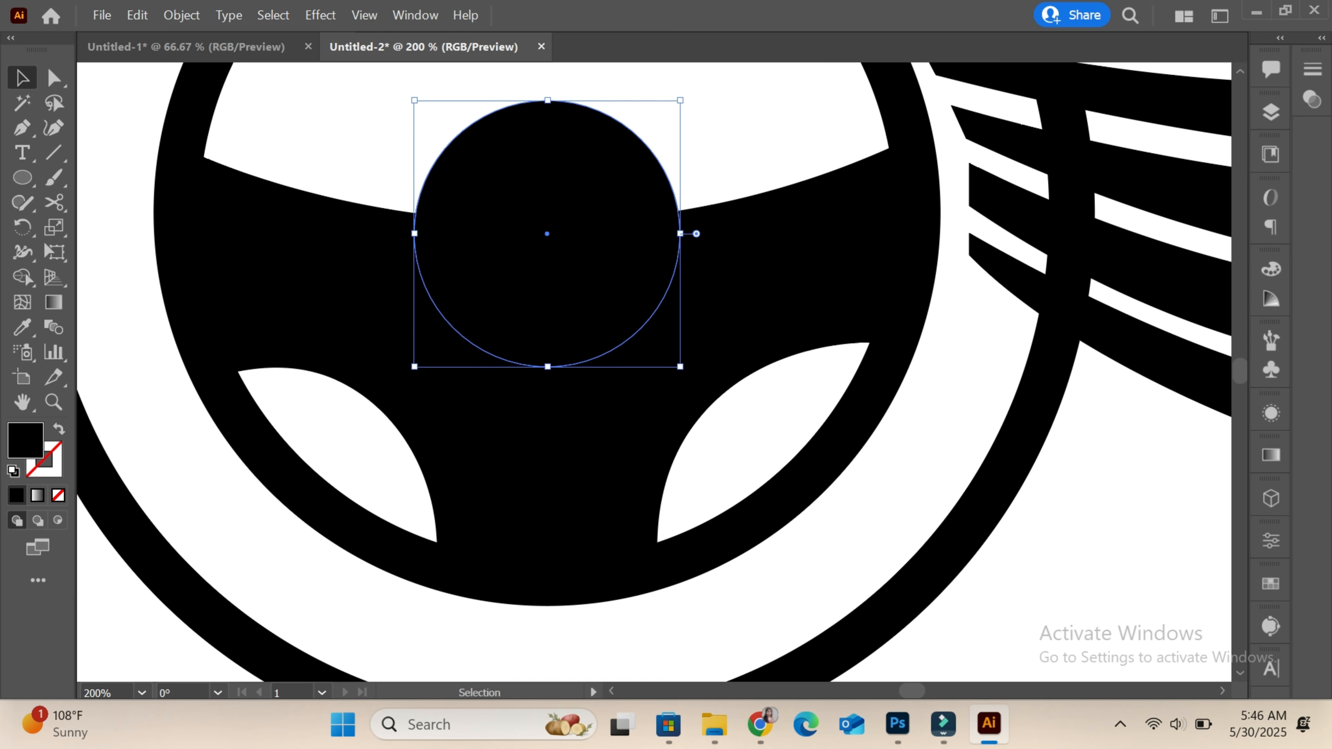
Step: Duplicate the hub circle in place and scale the copy down about its centre
scroll(587, 233, up, 5)
scroll(587, 233, down, 2)
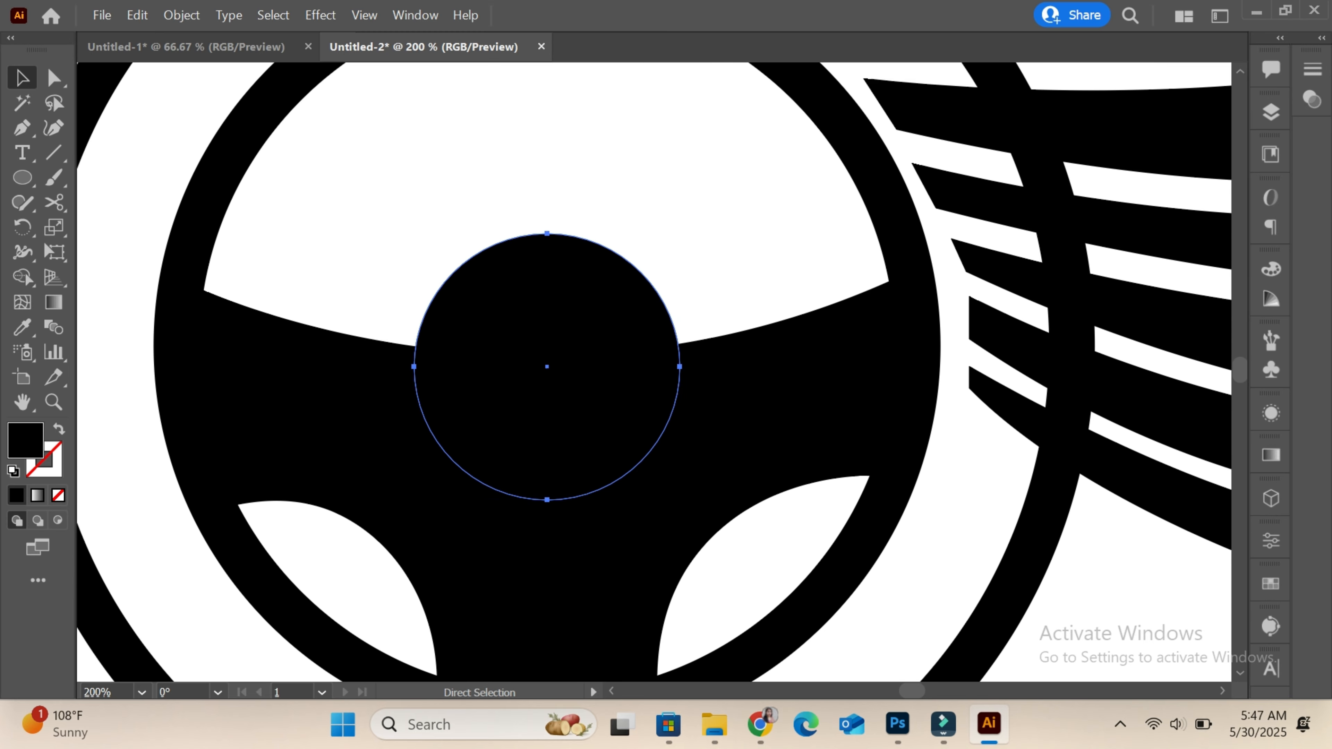
key(ctrl+v)
key(ctrl+z)
key(ctrl+c)
key(ctrl+f)
drag(680, 500, 599, 440)
Step: Select the large hub circle together with the spoke shape and merge them with Unite
drag(350, 243, 430, 399)
click(1270, 540)
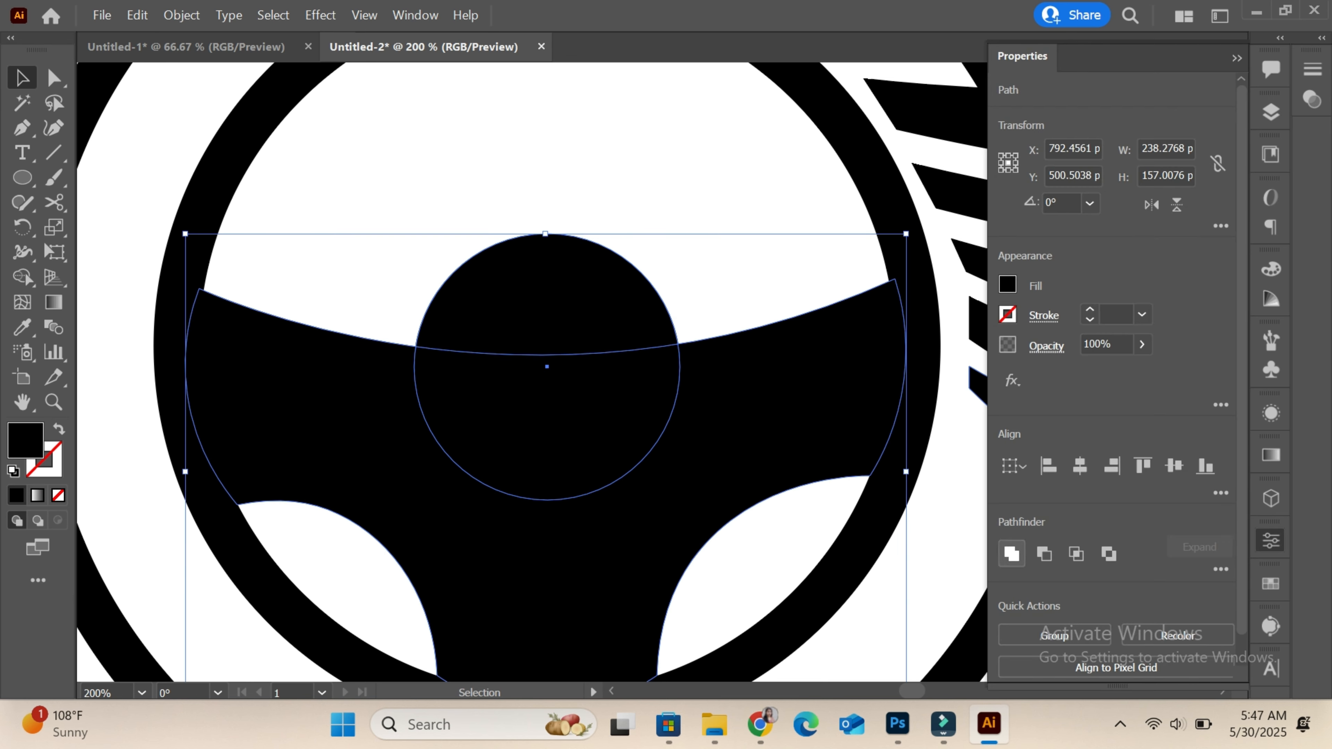
click(1011, 554)
click(1237, 59)
Step: Round the two inner corners where the hub meets the spokes into smooth curves, and deselect the shape
key(a)
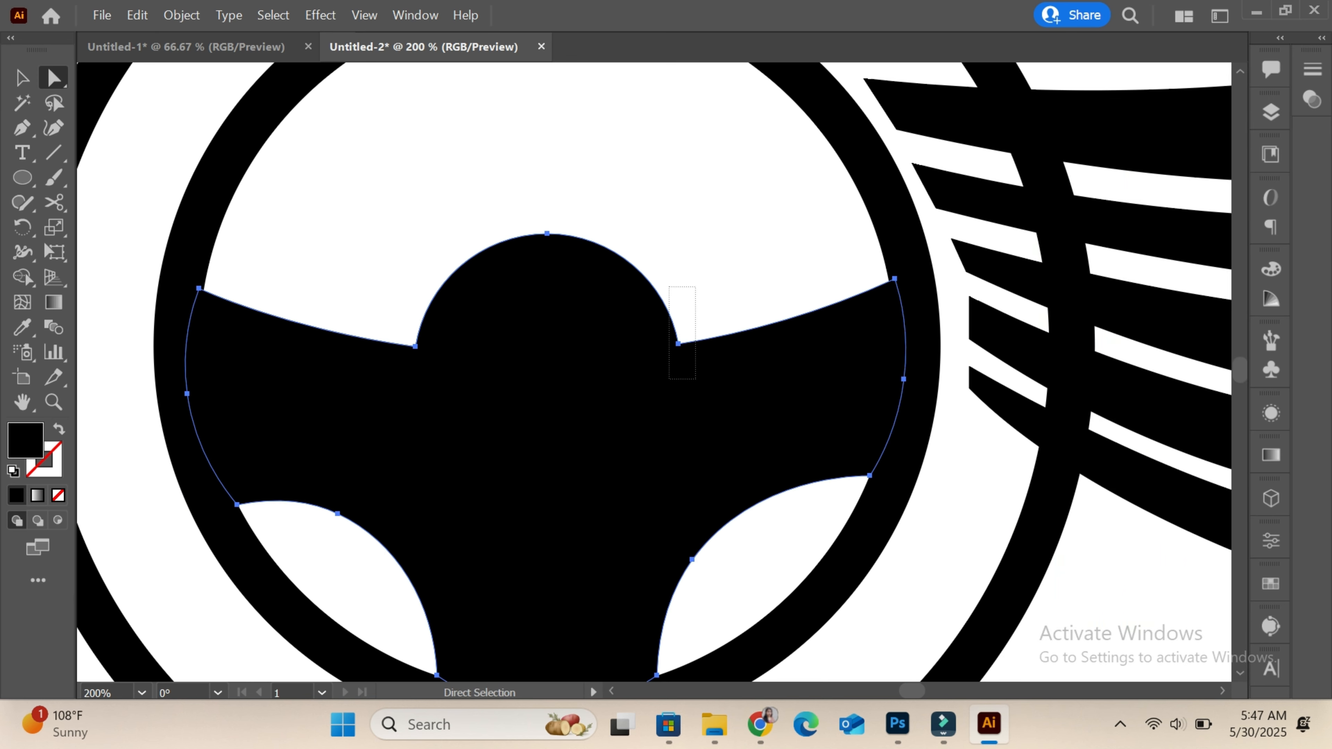
drag(686, 333, 935, 223)
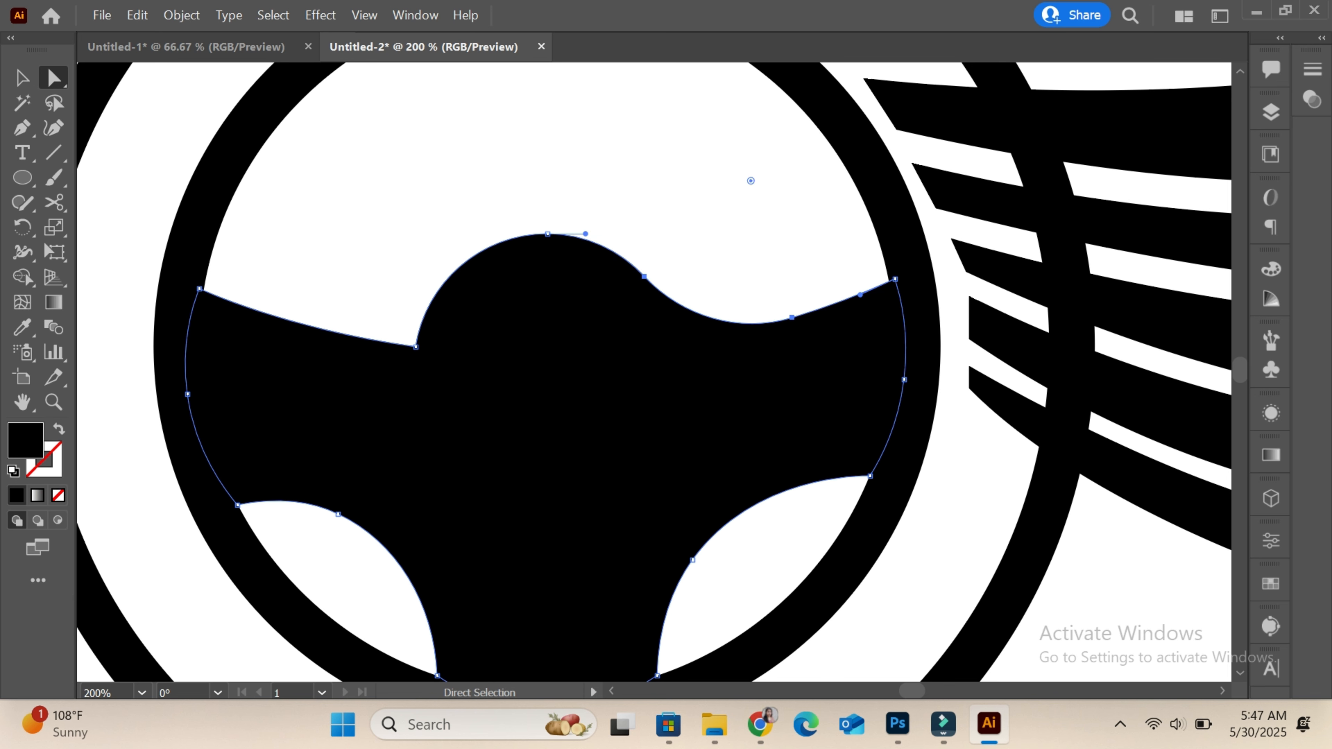
drag(408, 335, 288, 224)
click(289, 223)
key(v)
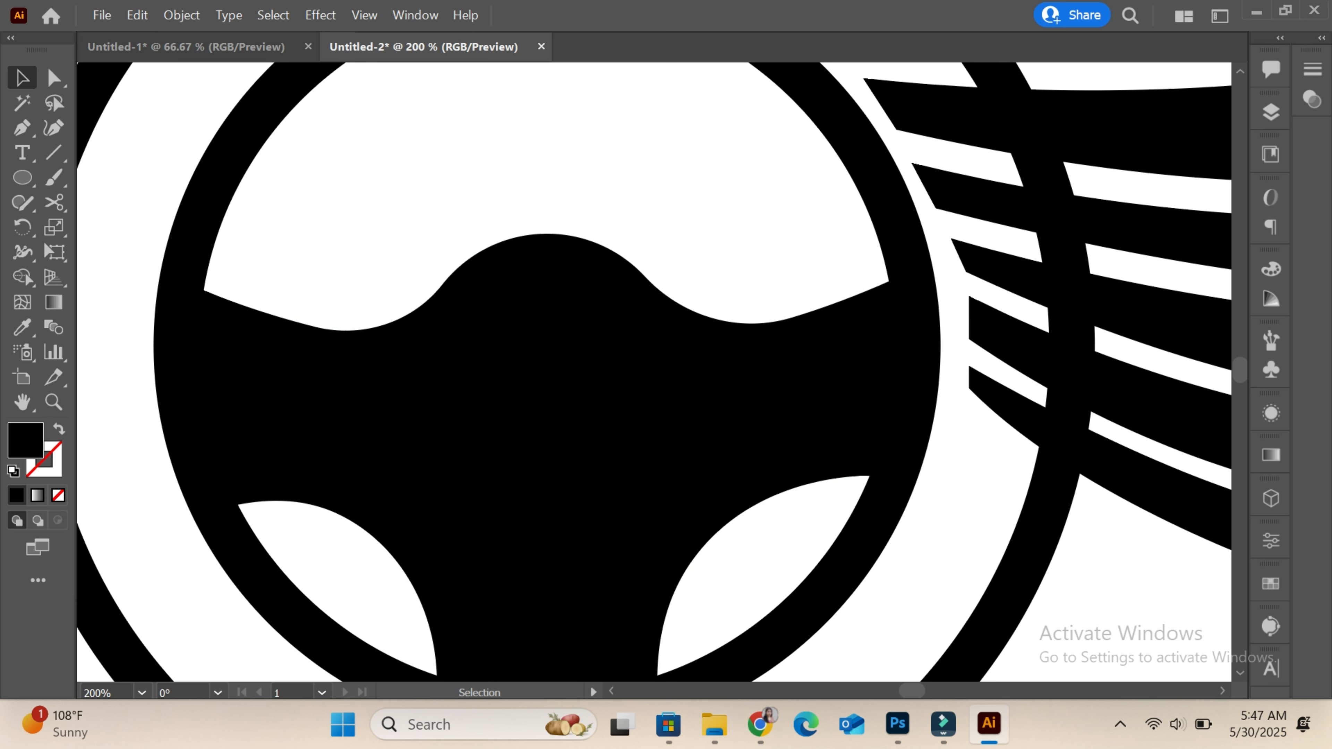
Step: Enlarge the small circle at the hub's centre slightly
click(547, 367)
drag(599, 419, 614, 434)
Step: Try to cut the small circle out of the hub using Shape Builder with the outer ring included in the selection
drag(751, 570, 412, 260)
key(shift+m)
alt+click(547, 366)
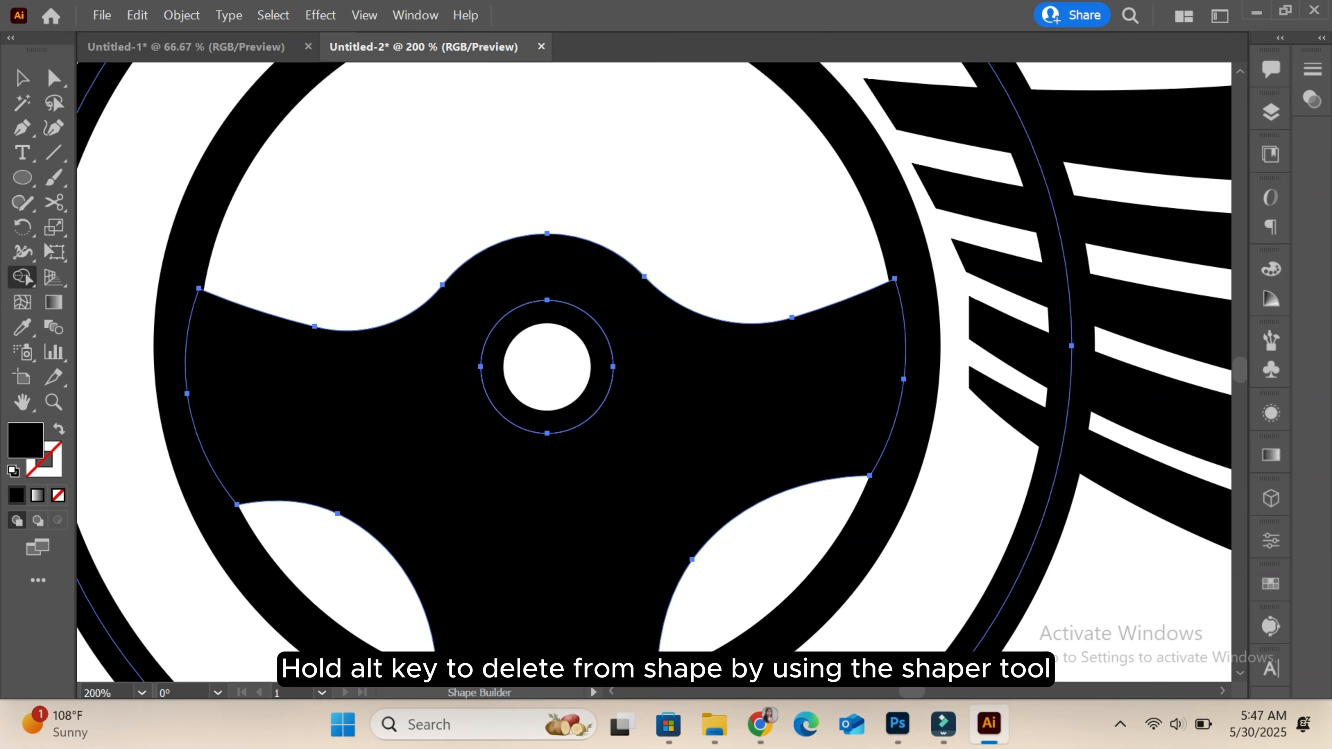
key(v)
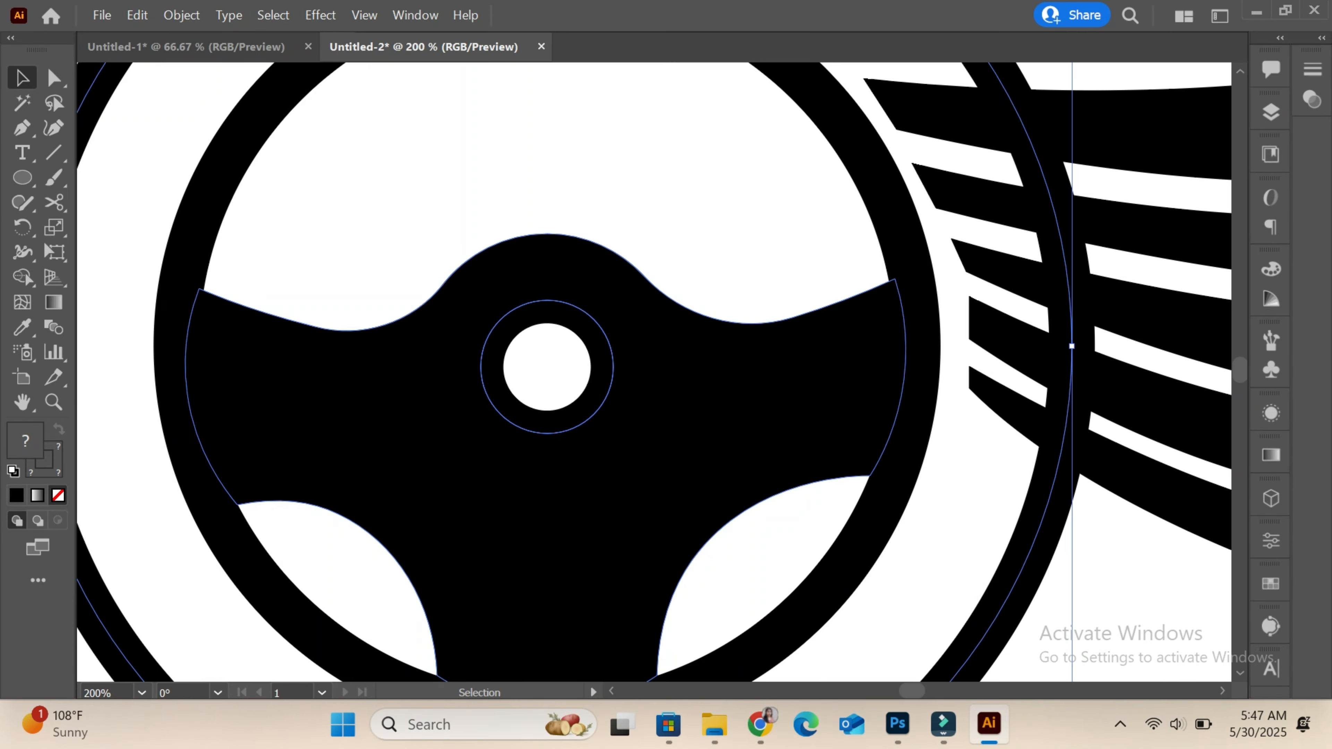
key(ctrl+minus)
key(ctrl+minus)
key(ctrl+plus)
key(ctrl+plus)
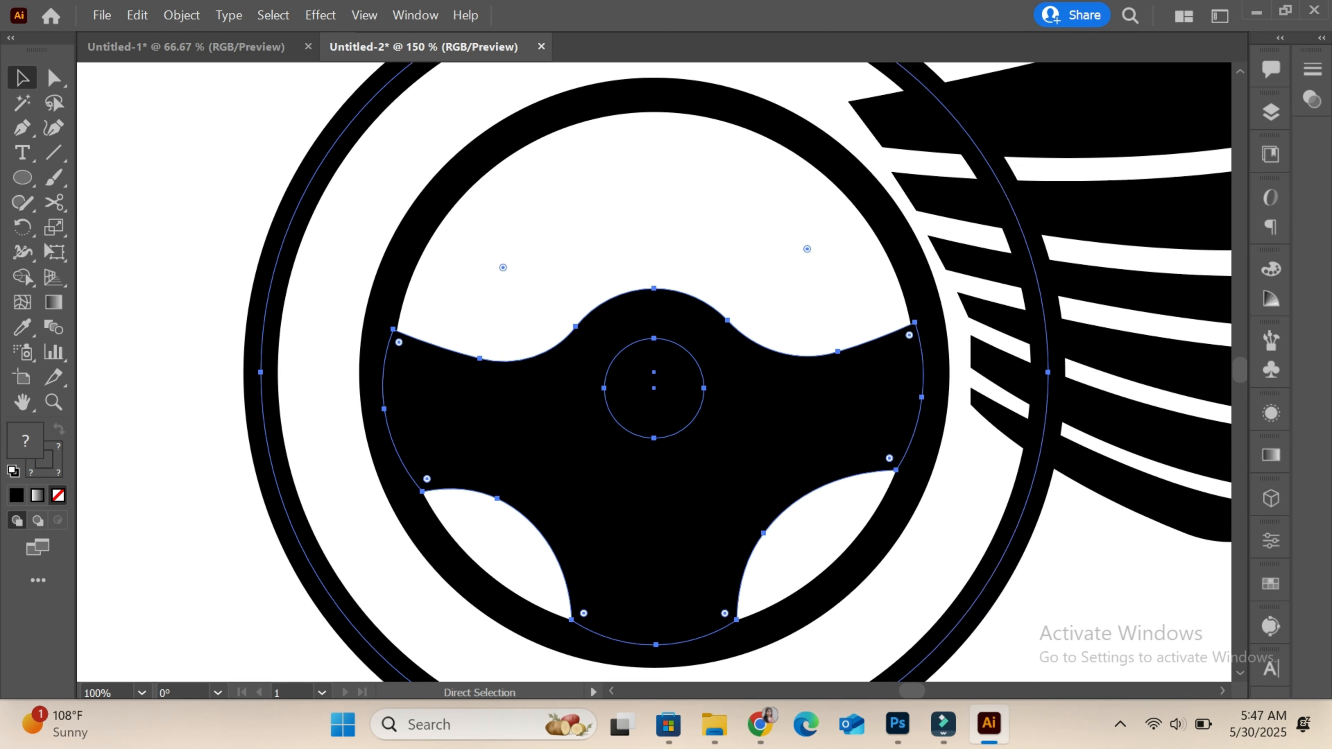
Step: Remove the large outer ring and cut the small circle out of the steering wheel's hub with Shape Builder
key(ctrl+minus)
key(ctrl+minus)
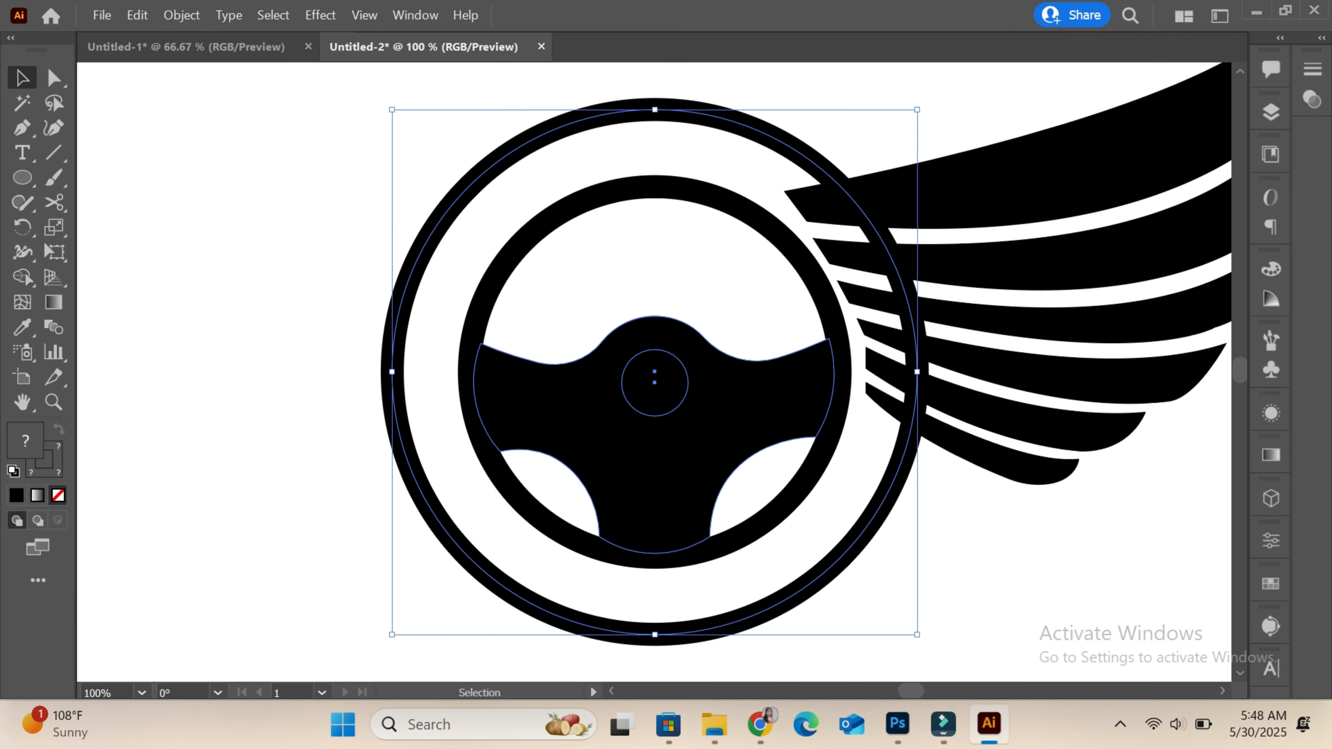
key(ctrl+shift+a)
drag(585, 256, 708, 551)
key(ctrl+plus)
key(ctrl+plus)
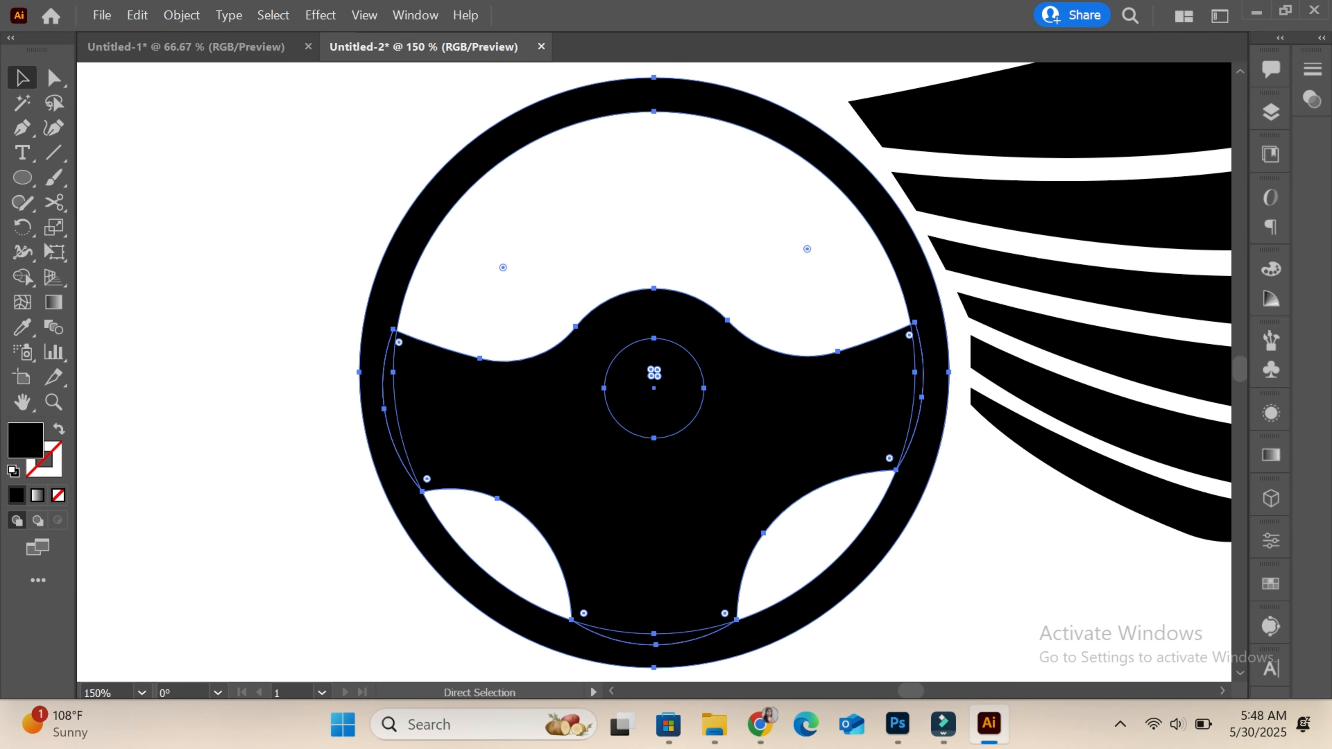
key(shift+m)
alt+click(655, 392)
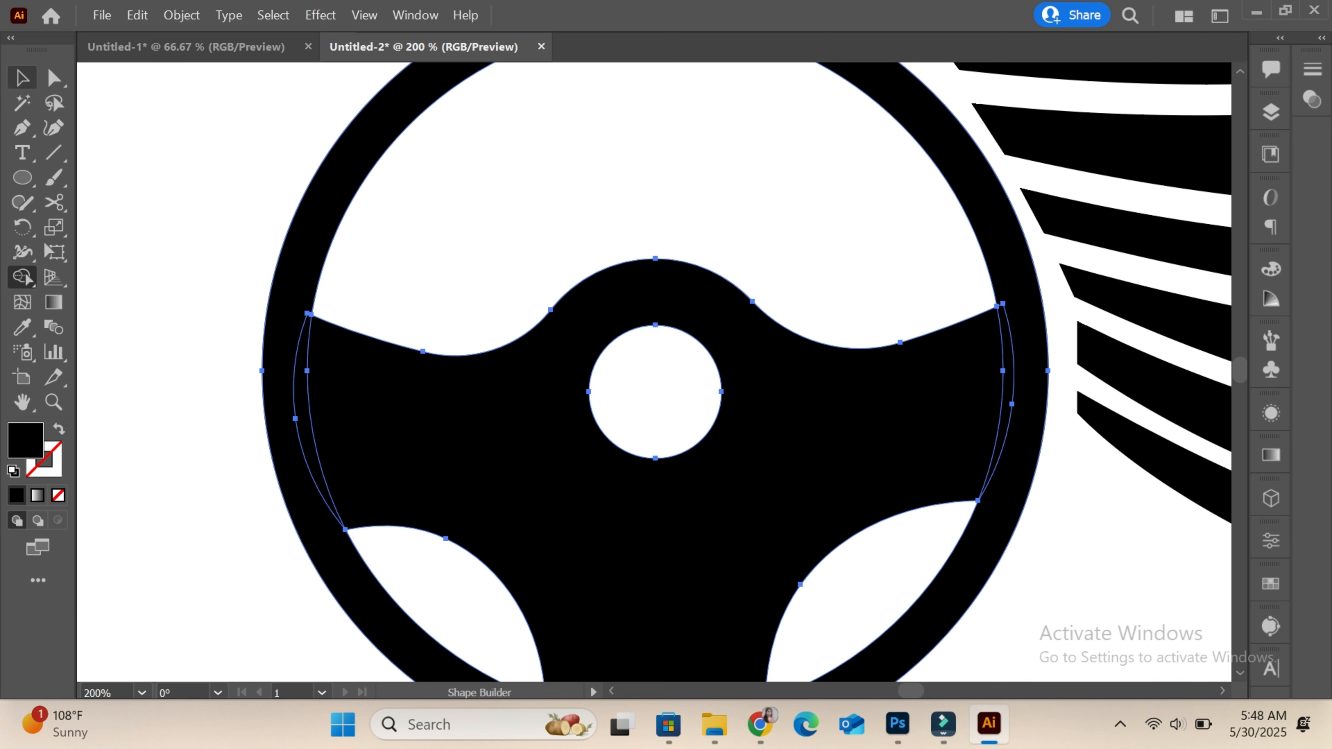
click(21, 78)
click(173, 199)
Step: Draw a vertical line about 28 px long inside the top of the wheel's rim and give it a black stroke with no fill
key(ctrl+minus)
drag(53, 153, 94, 149)
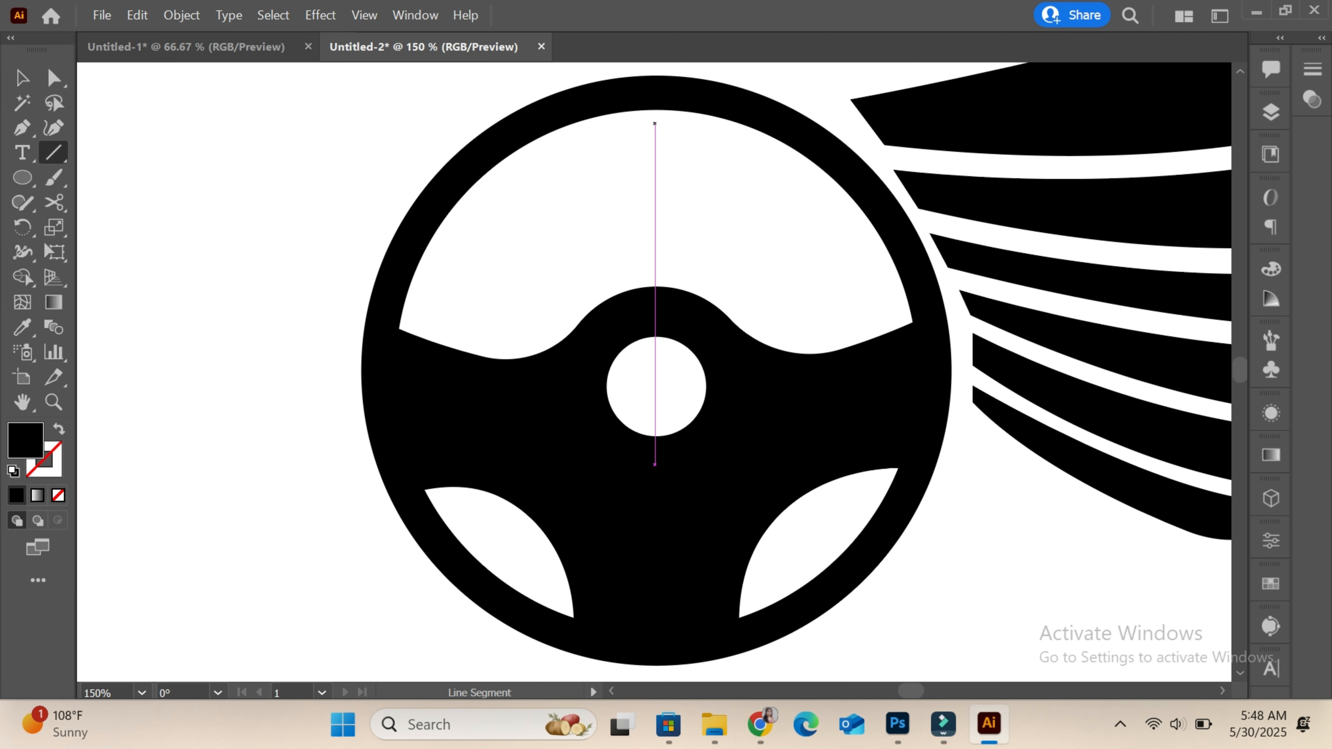
drag(655, 123, 655, 186)
click(16, 495)
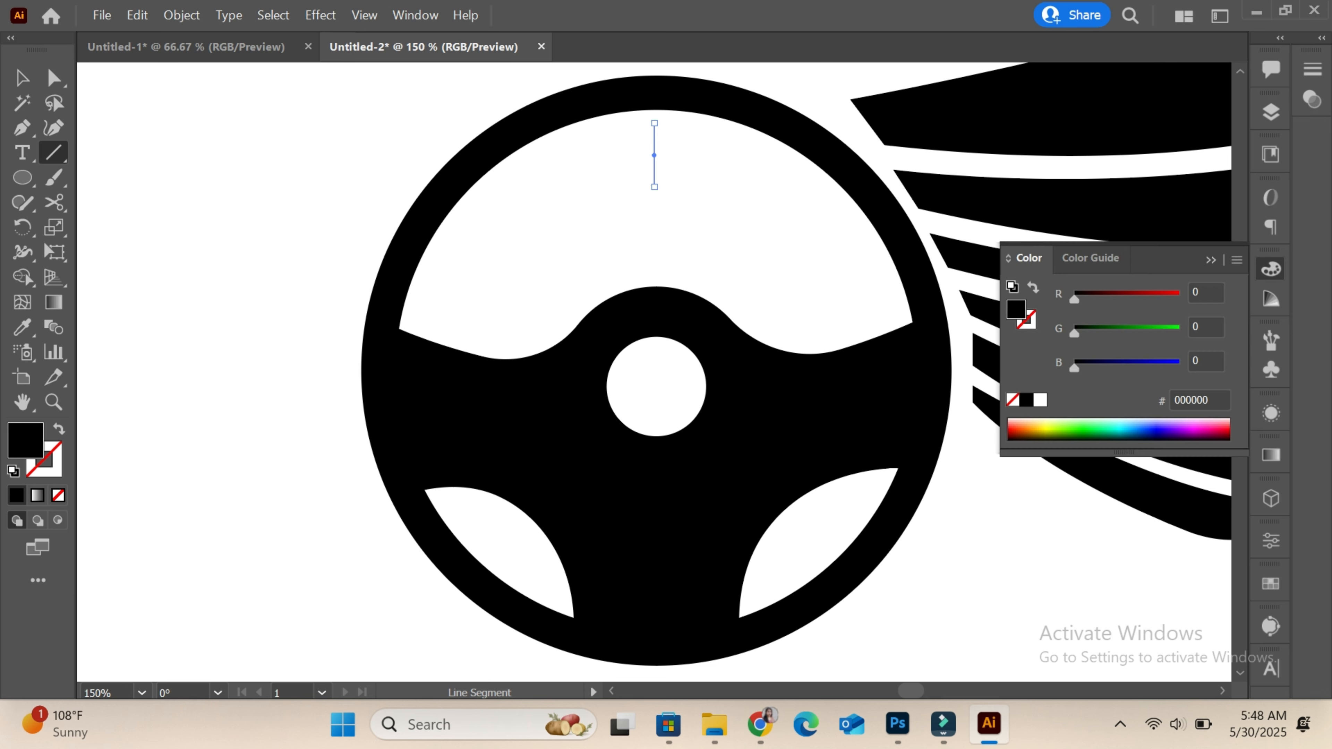
click(59, 429)
Step: Give the line a tapered width profile and a 3 pt stroke so it forms a downward-pointing spike
click(1270, 541)
click(1044, 315)
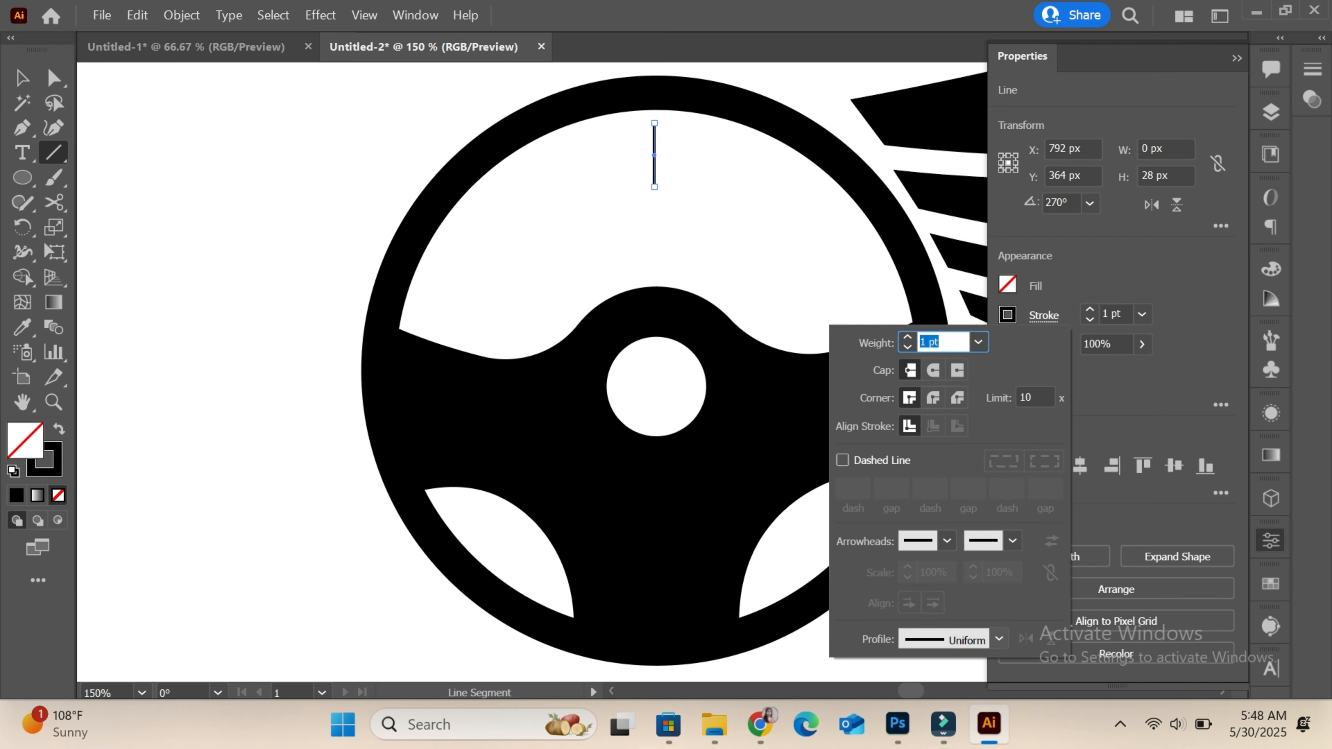
click(998, 638)
click(938, 540)
click(1237, 58)
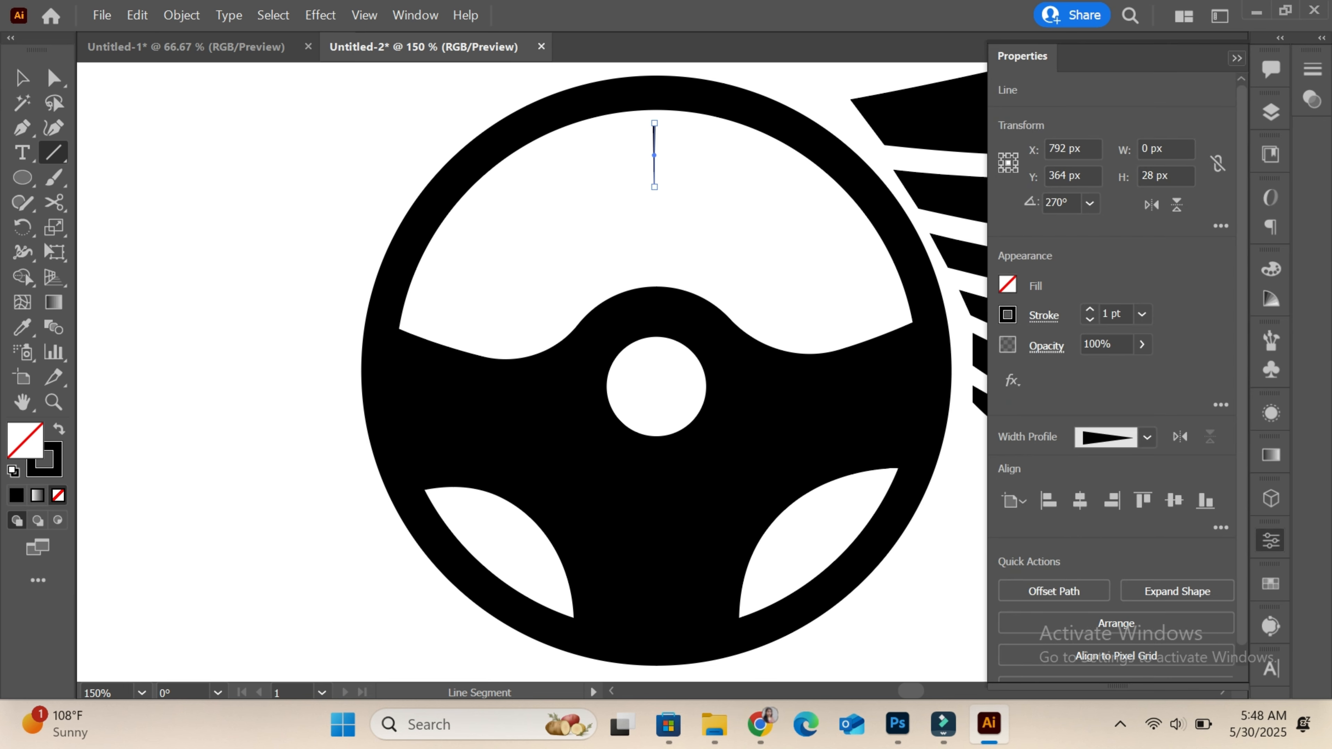
key(ctrl+plus)
key(ctrl+plus)
key(ctrl+plus)
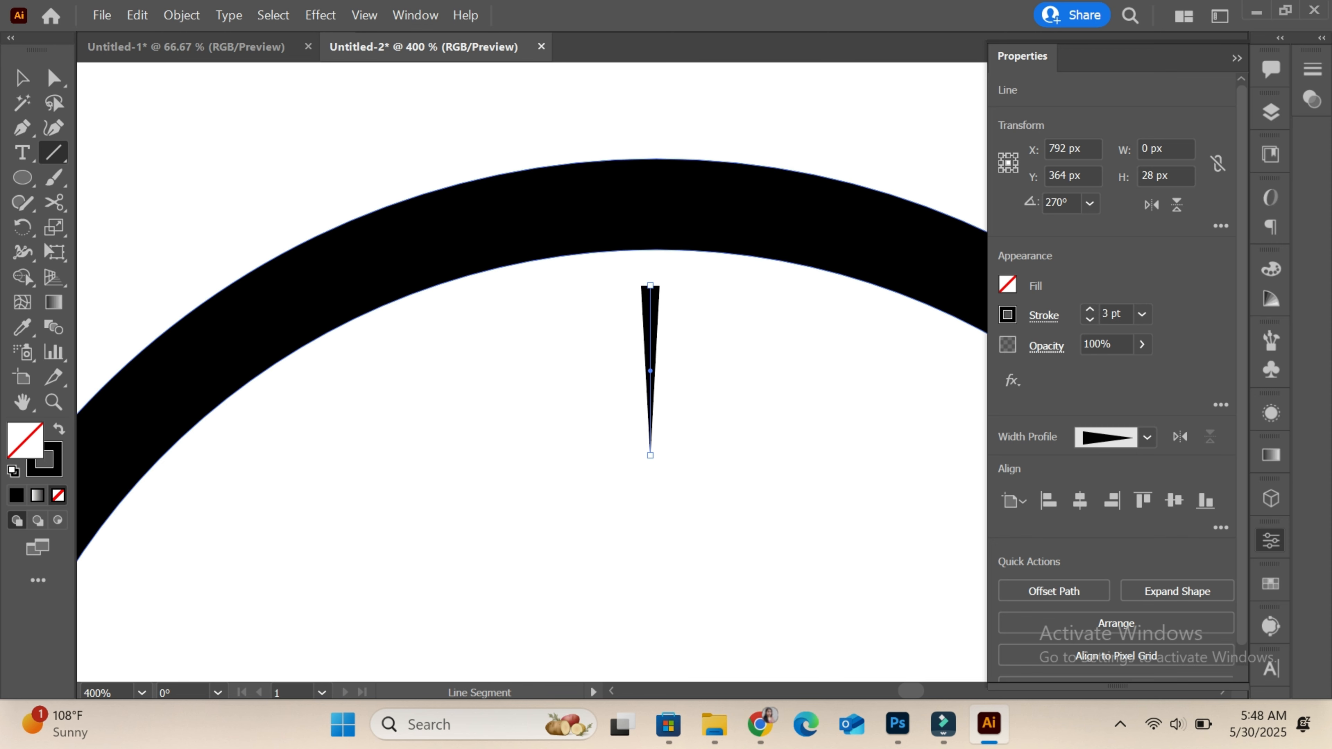
Step: Attach the spike's wide end to the rim's inner edge at the top centre and lengthen it straight down
drag(651, 285, 648, 471)
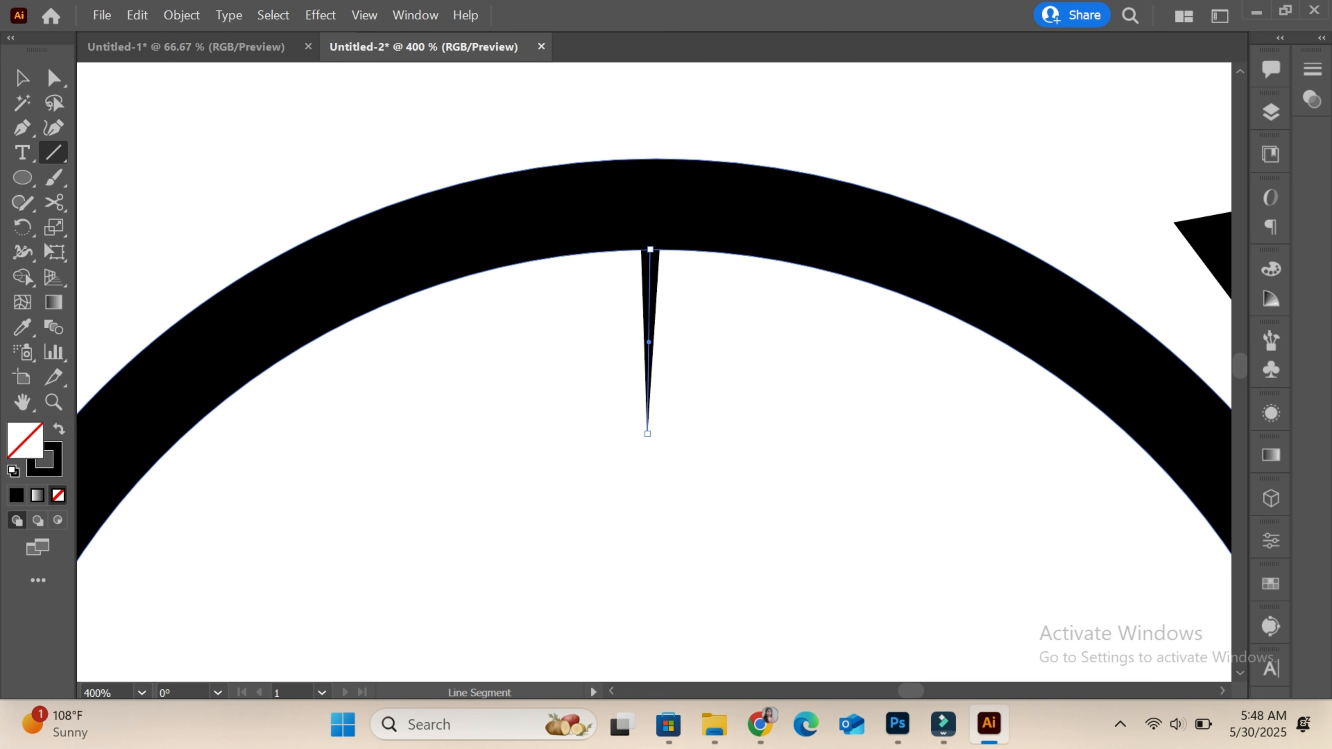
click(22, 78)
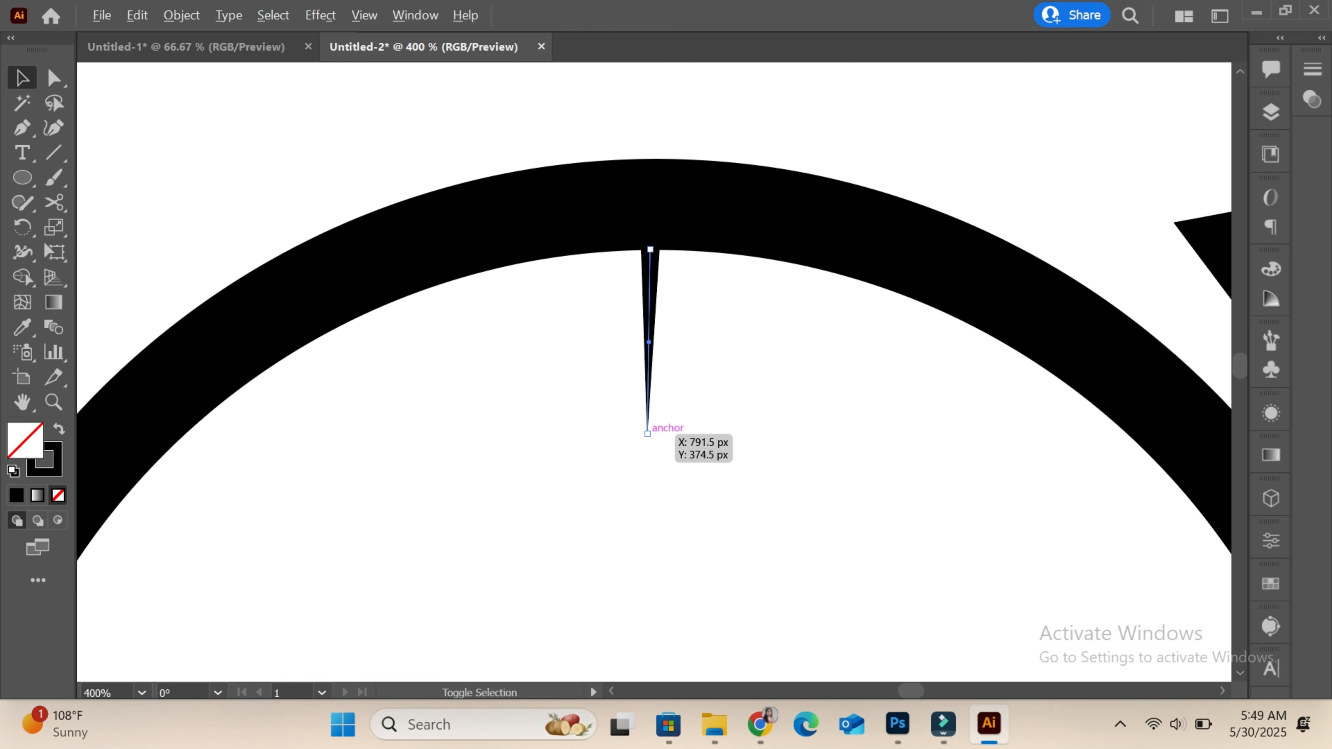
drag(647, 434, 648, 453)
drag(574, 170, 628, 155)
key(Down)
key(Down)
key(Down)
key(Down)
key(Down)
key(Down)
key(ctrl+minus)
key(ctrl+minus)
key(ctrl+minus)
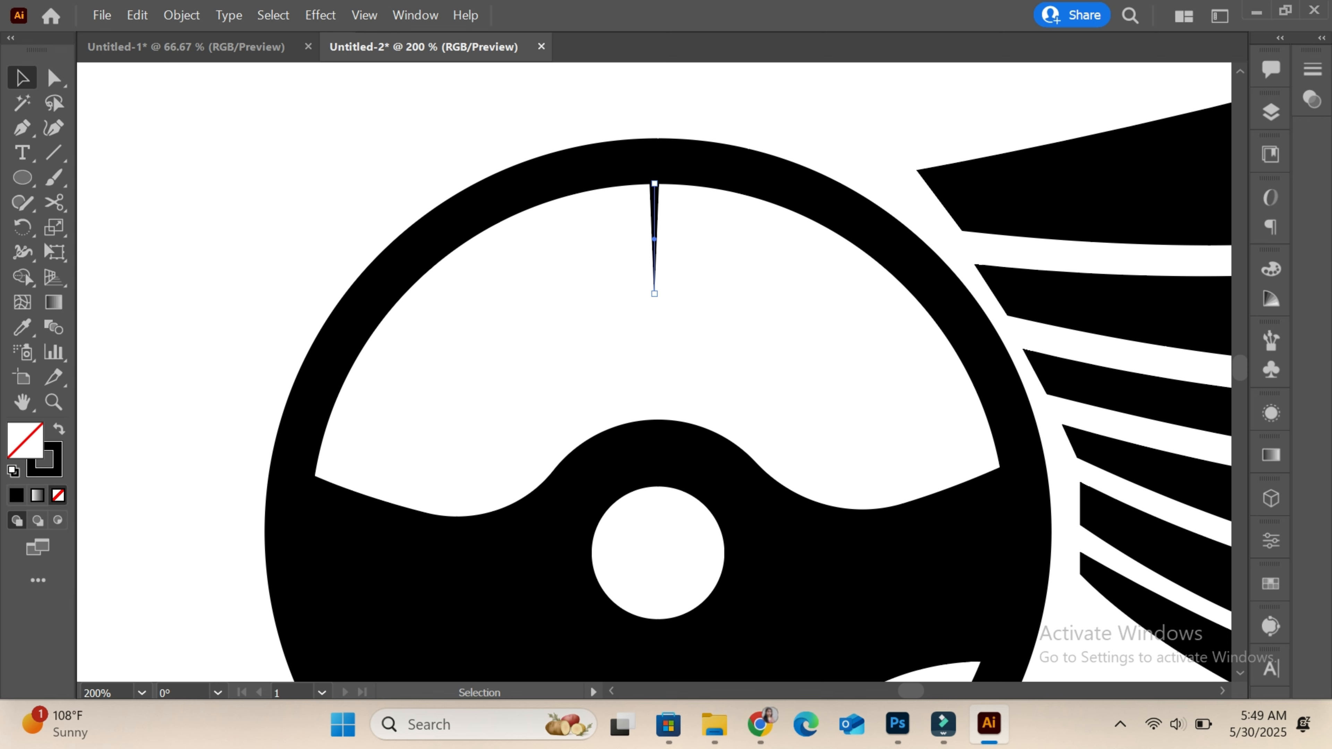
Step: Rotate a copy of the spike 30° about the hub's centre and repeat it once to get two spikes on the wheel's left side
key(r)
key(ctrl+minus)
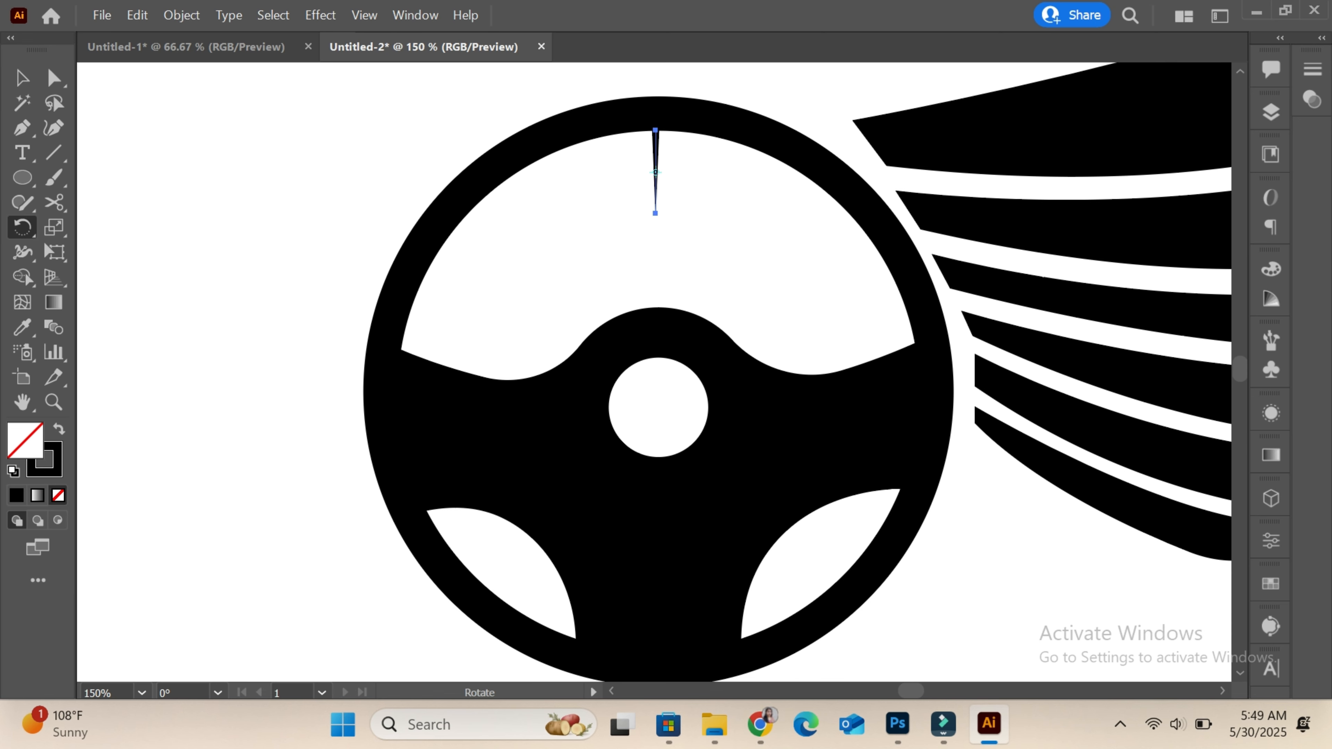
alt+click(657, 408)
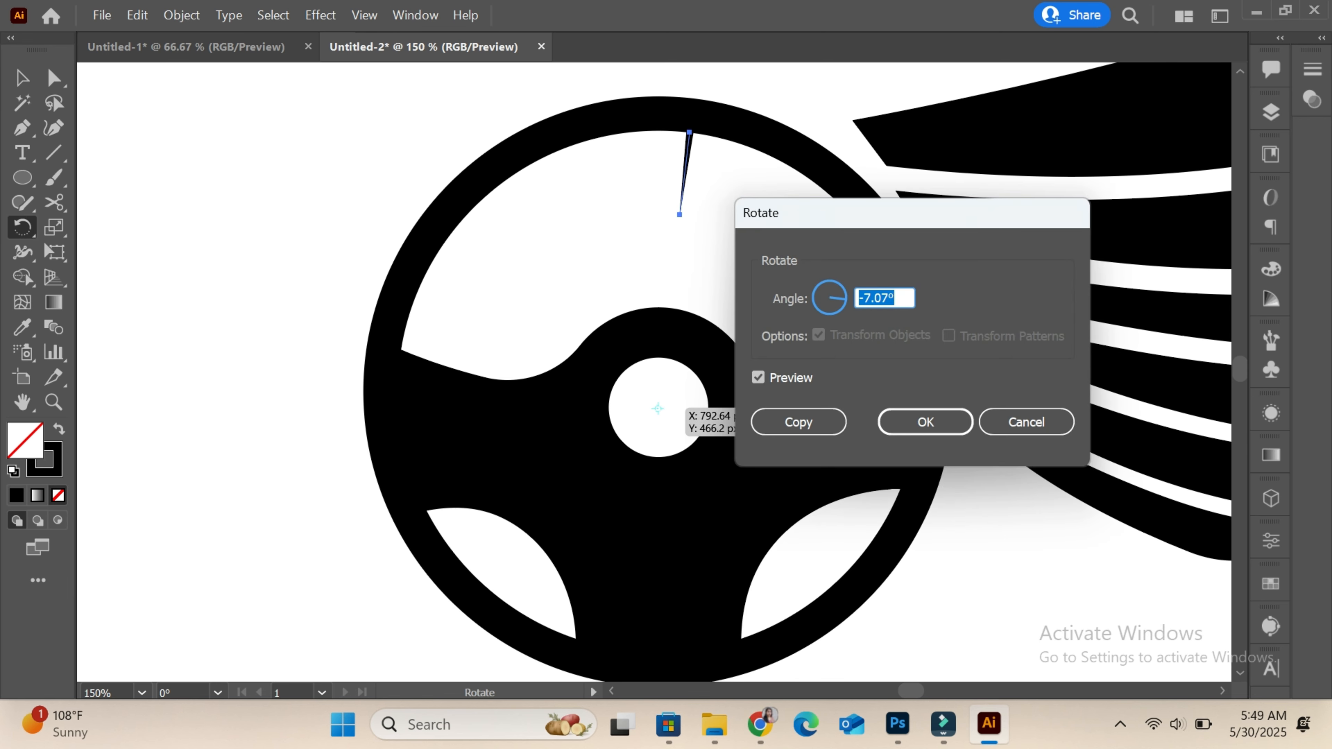
click(758, 377)
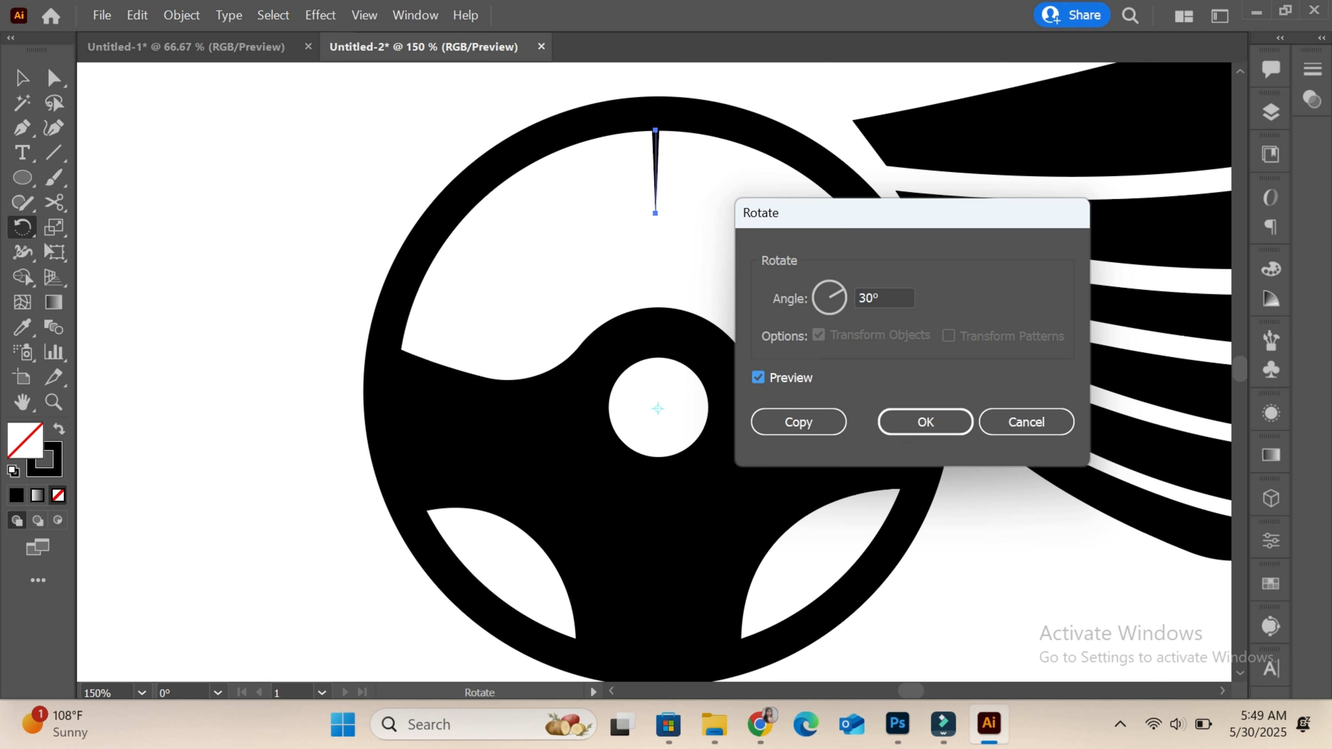
click(798, 422)
key(ctrl+d)
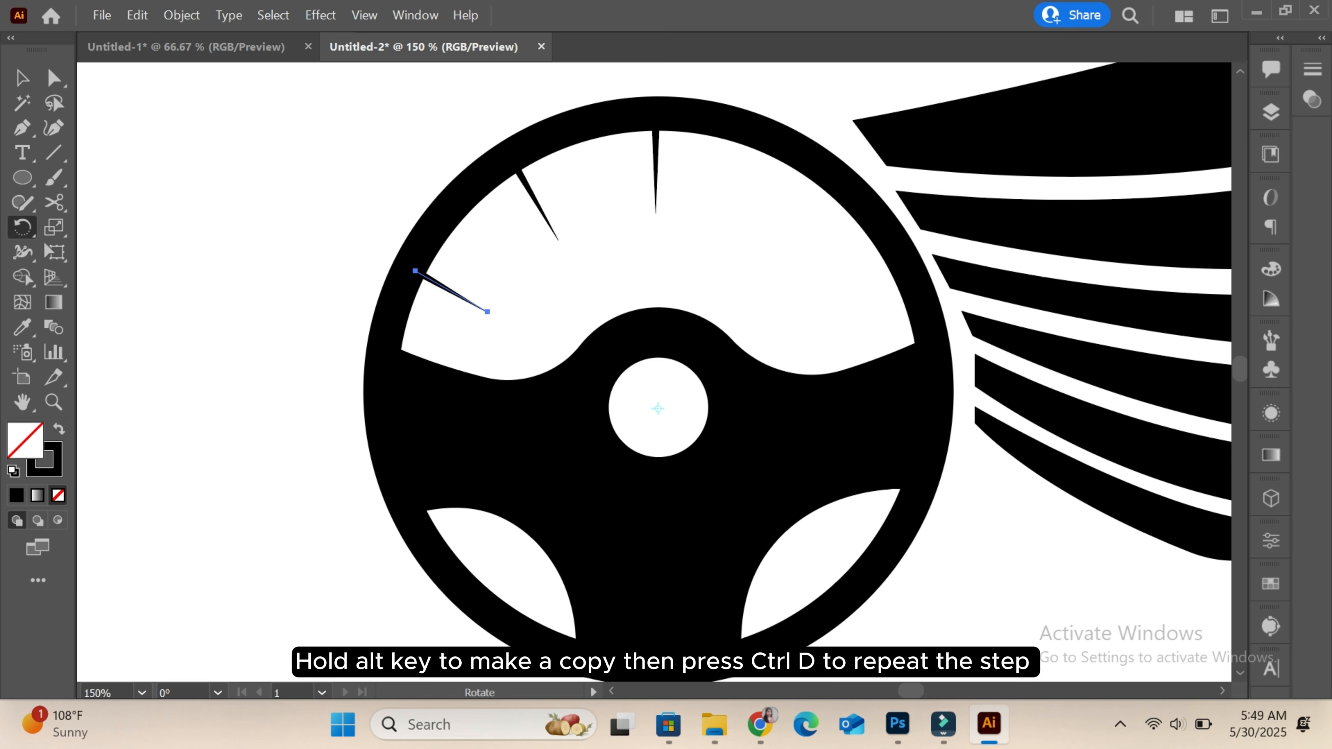
Step: Select the two angled spikes on the wheel's left side and reflect a copy about the vertical axis
key(v)
drag(571, 213, 547, 232)
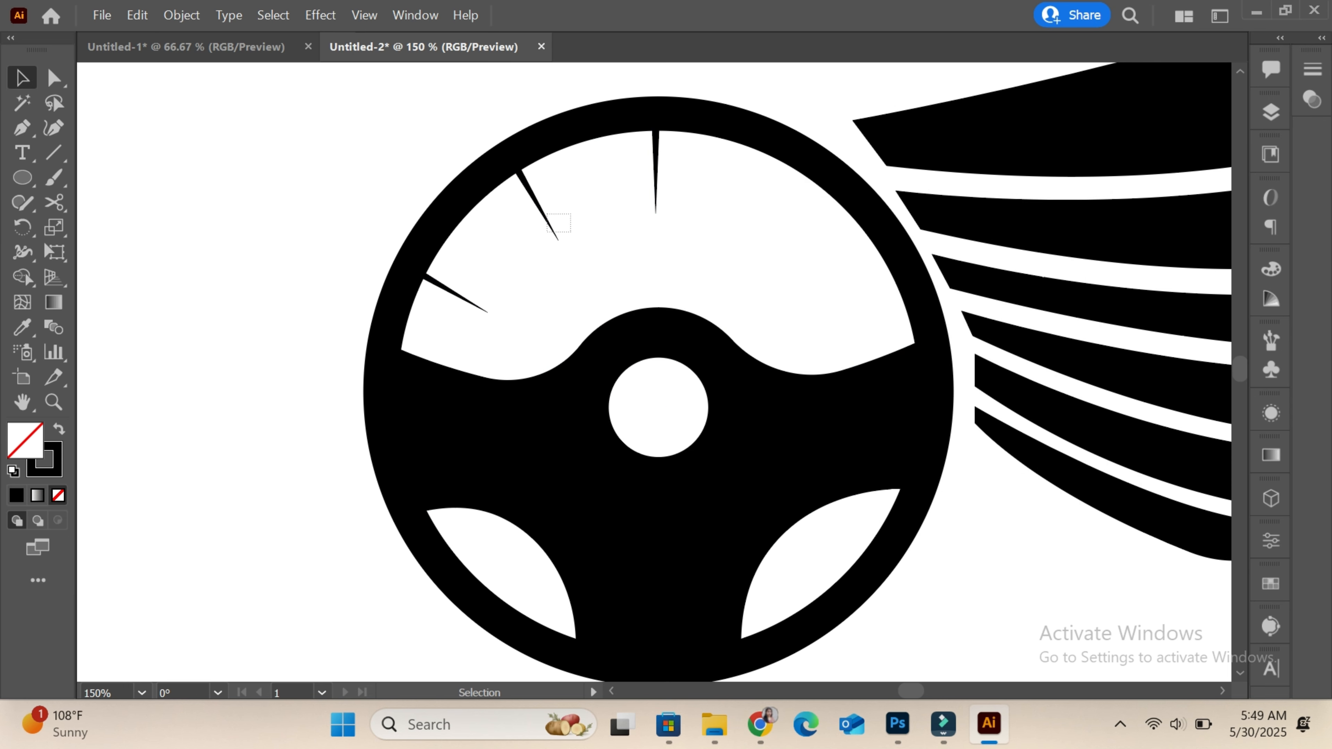
right_click(502, 243)
mouse_move(550, 562)
click(734, 452)
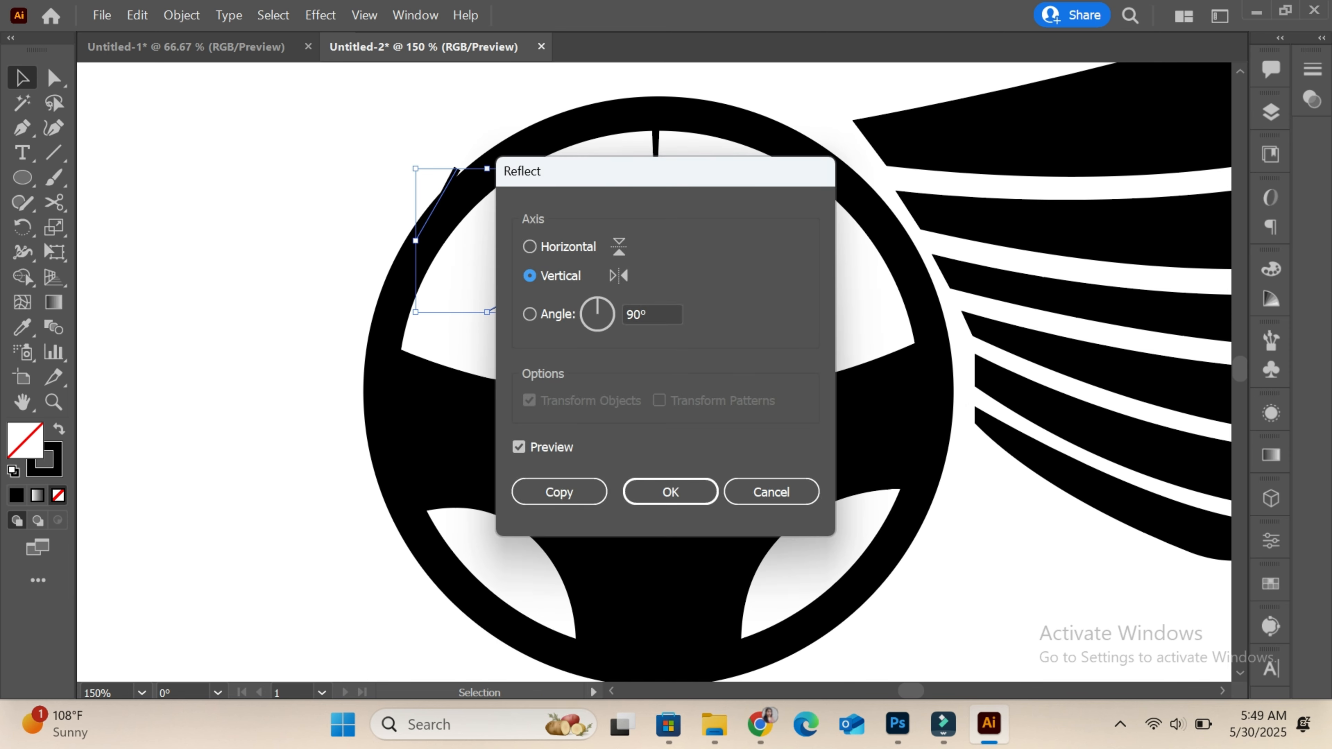
click(559, 492)
Step: Move the mirrored pair of spikes across to the matching spots on the rim's right side and deselect them
key(Right)
key(Right)
key(Right)
key(Right)
key(Right)
key(Right)
key(Right)
key(Right)
key(Right)
key(Right)
key(Right)
key(Right)
key(Right)
key(Right)
key(Right)
key(Right)
key(Right)
key(Right)
key(Right)
key(Right)
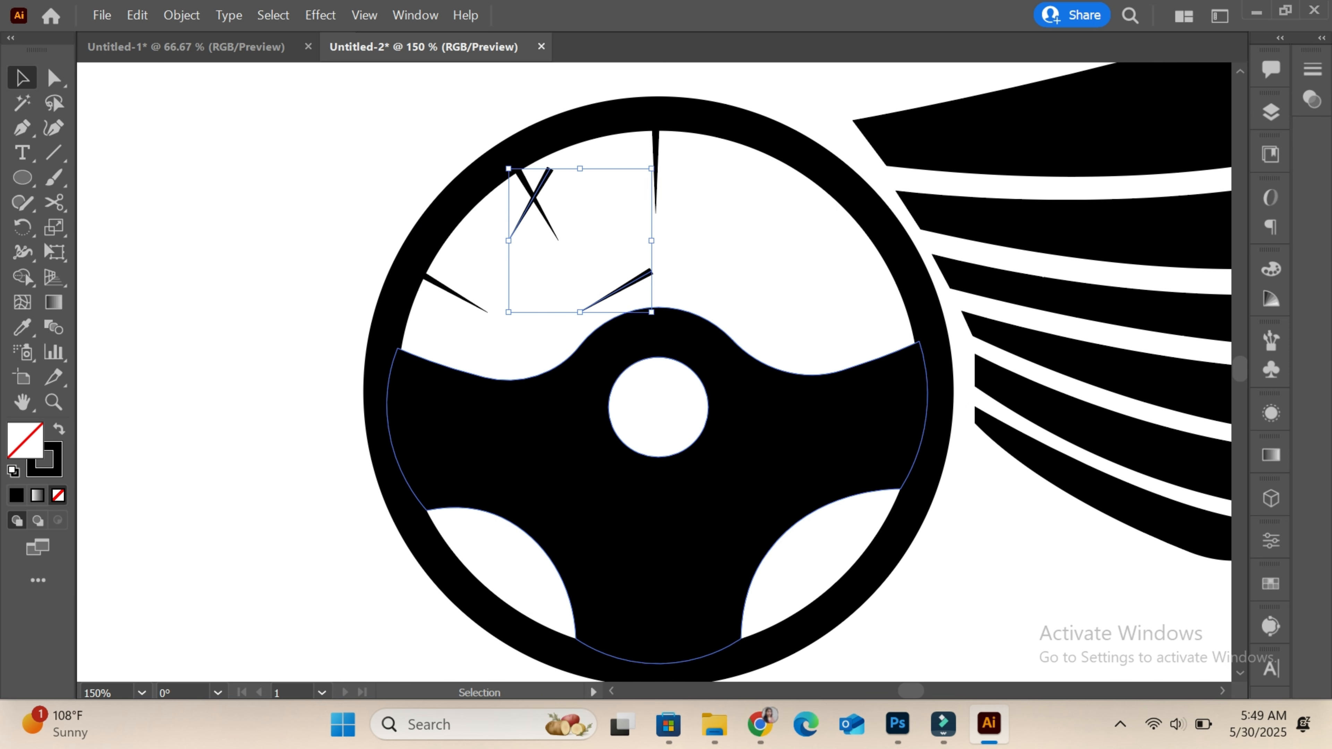
key(Right)
key(Right)
key(Right)
key(Right)
key(Right)
key(Right)
key(Right)
key(Right)
key(Right)
key(Right)
key(Right)
key(Right)
key(Right)
key(Right)
key(Right)
key(Right)
key(Right)
key(Right)
key(Right)
key(Right)
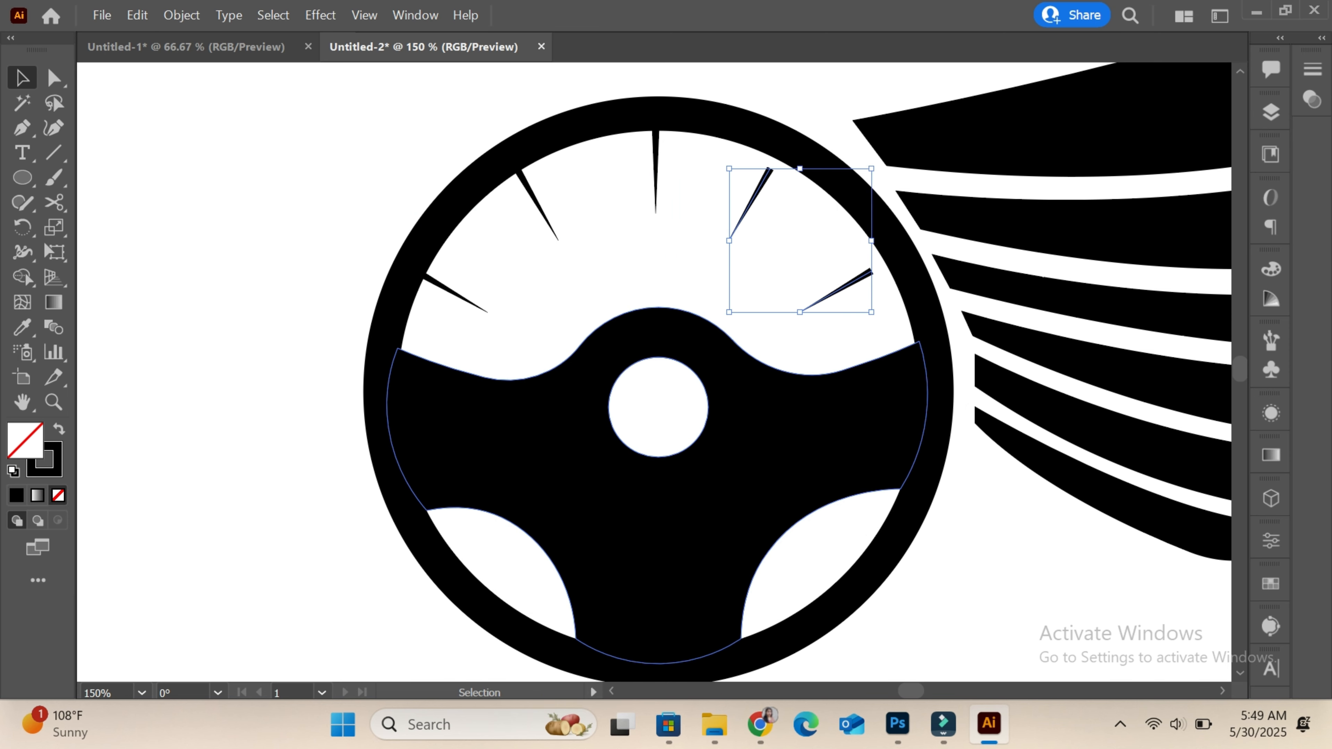
key(ctrl+shift+a)
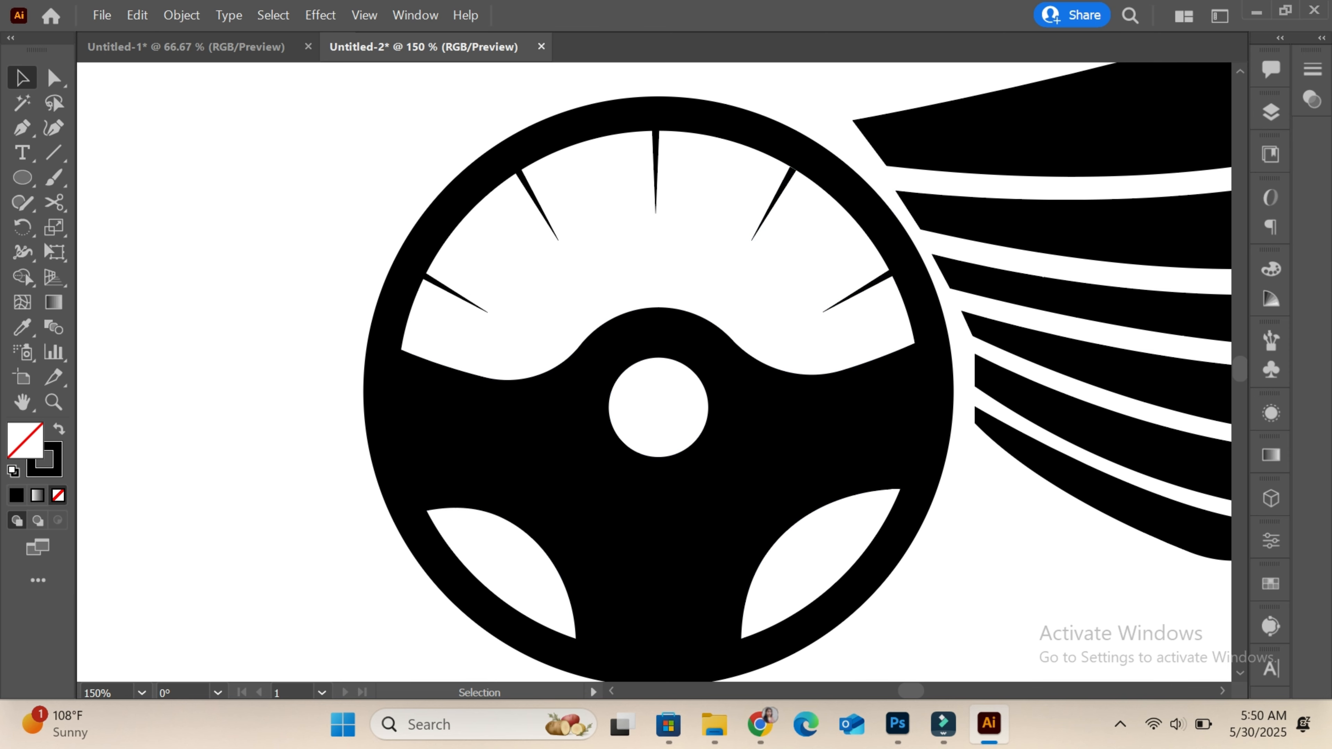
Step: Place a shorter, thinner copy of the central spike just to its right, tapering downward from the rim's inner edge
key(ctrl+equal)
key(ctrl+equal)
key(ctrl+equal)
scroll(653, 371, up, 5)
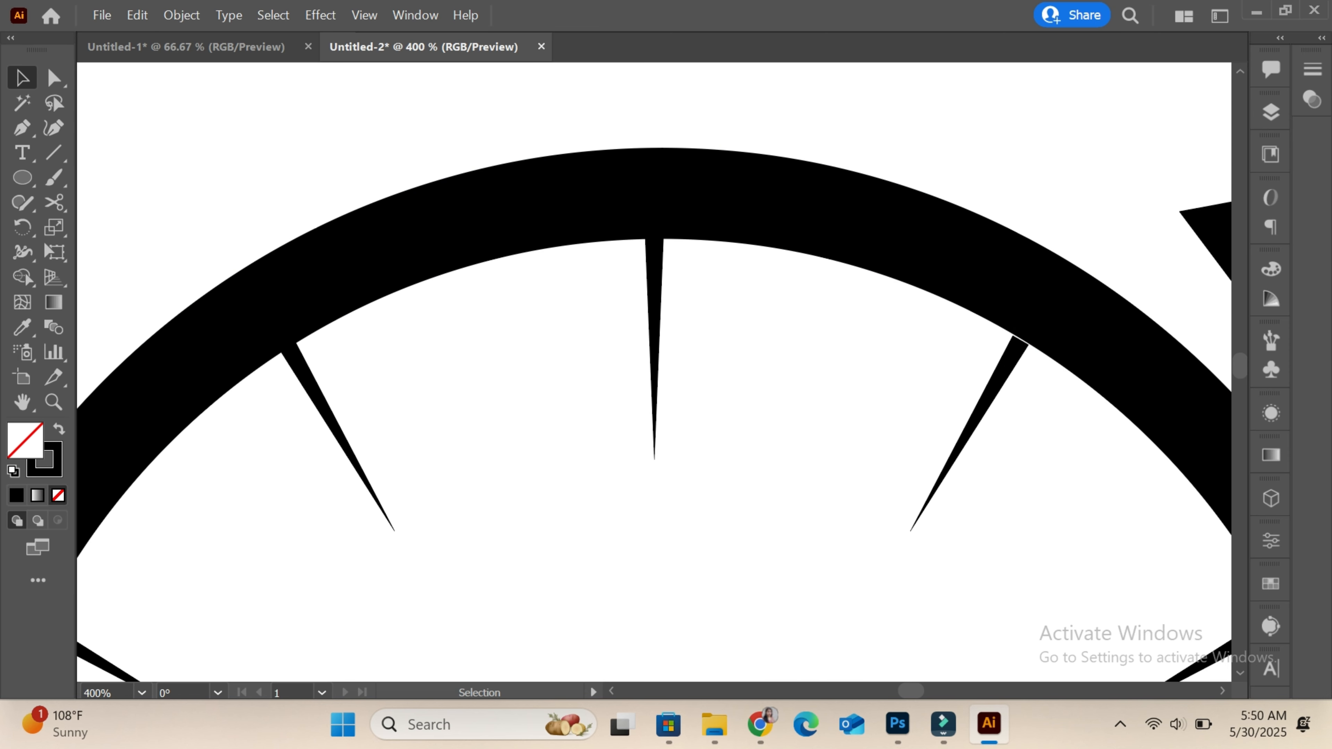
drag(654, 313, 685, 318)
drag(684, 238, 684, 404)
click(1270, 540)
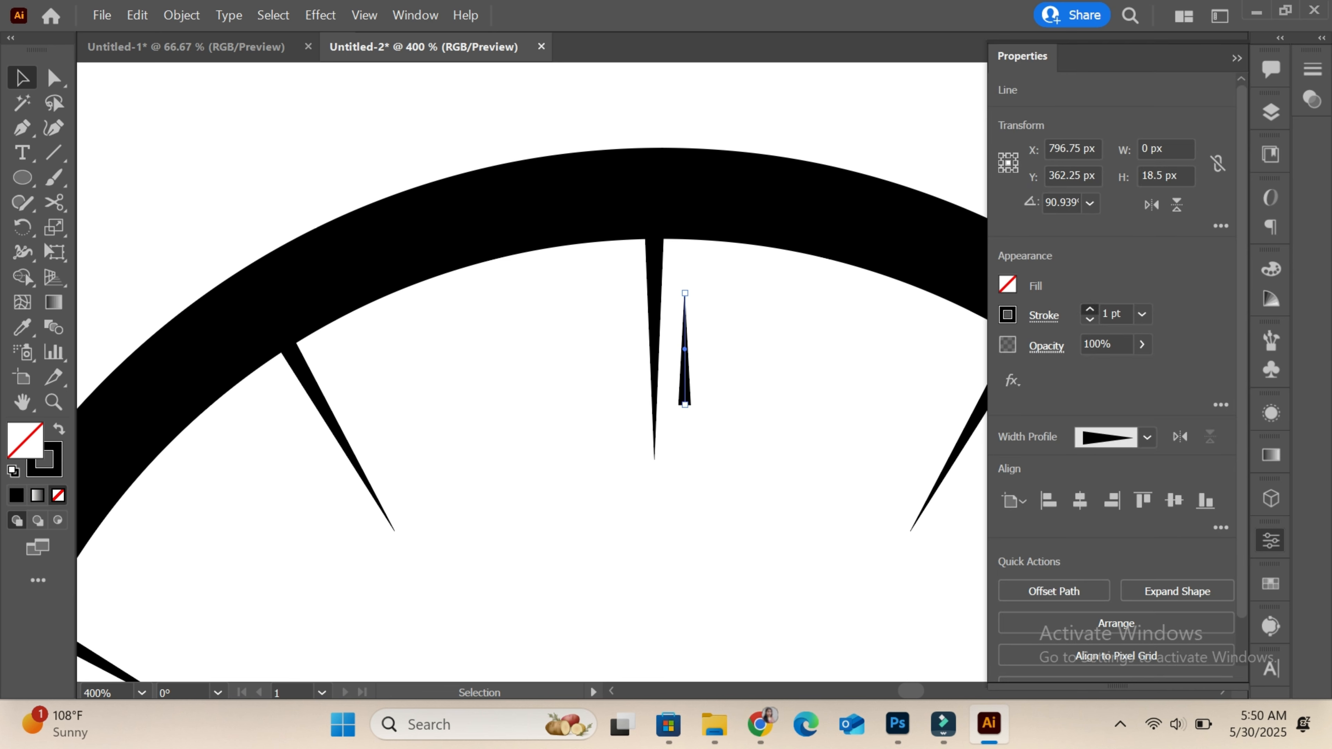
click(1270, 540)
drag(685, 287, 668, 497)
drag(697, 334, 723, 278)
Step: Rotate a copy of the short spike 8° about the hub's centre and repeat it along the rim down to the left spoke
key(ctrl+minus)
key(ctrl+minus)
scroll(724, 278, down, 5)
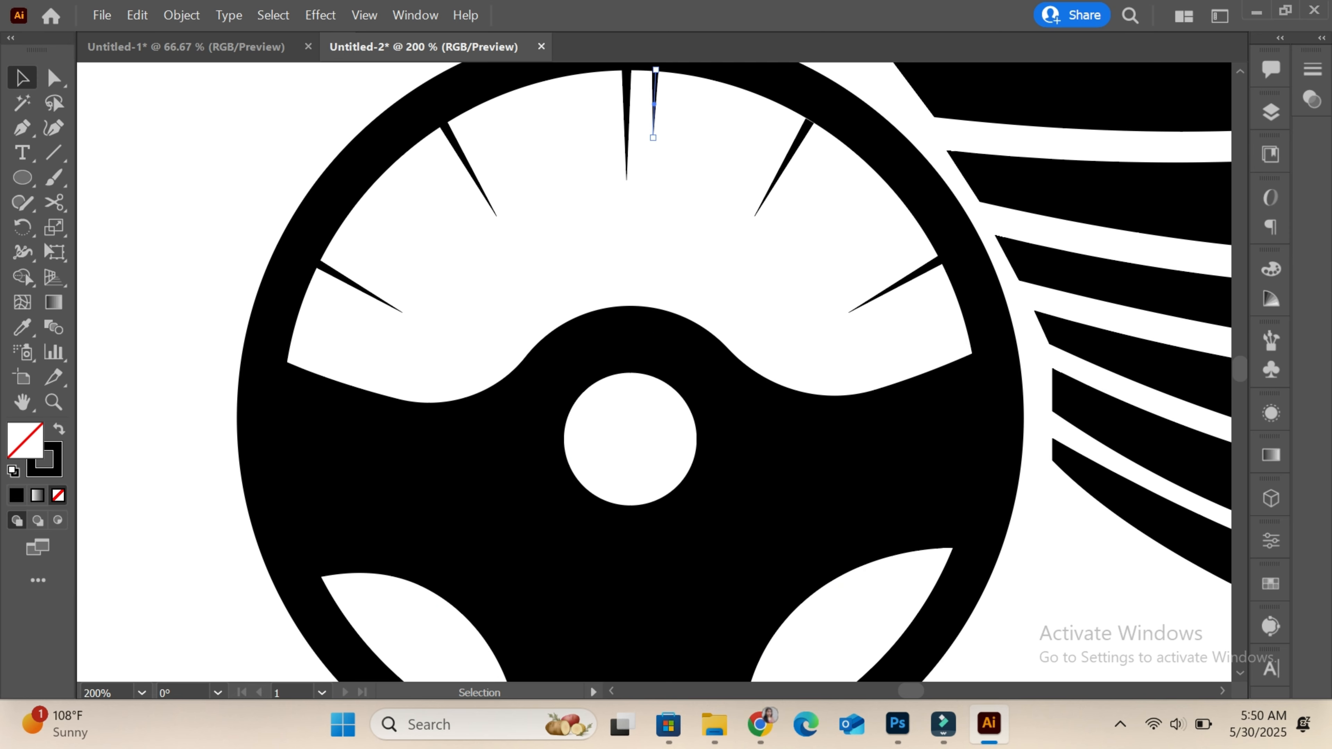
key(r)
key(ctrl+minus)
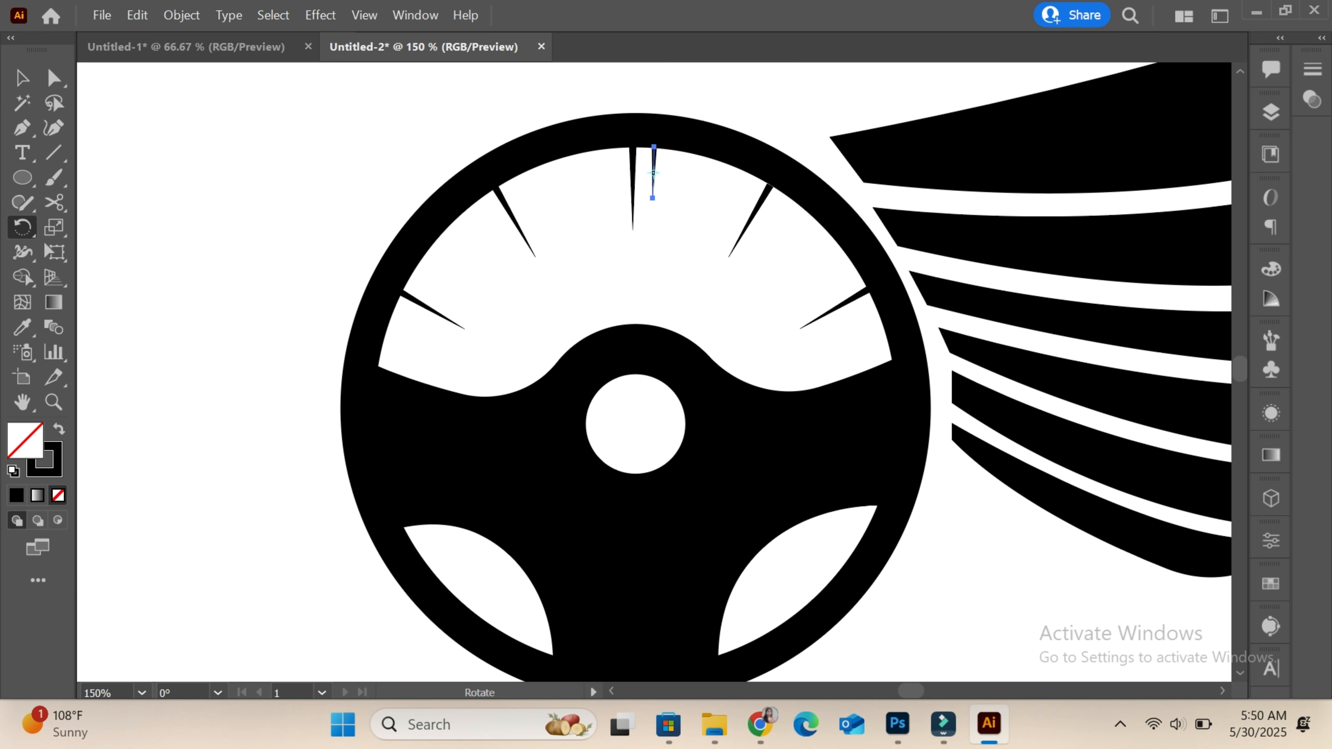
scroll(634, 368, down, 1)
click(634, 406)
alt+click(635, 405)
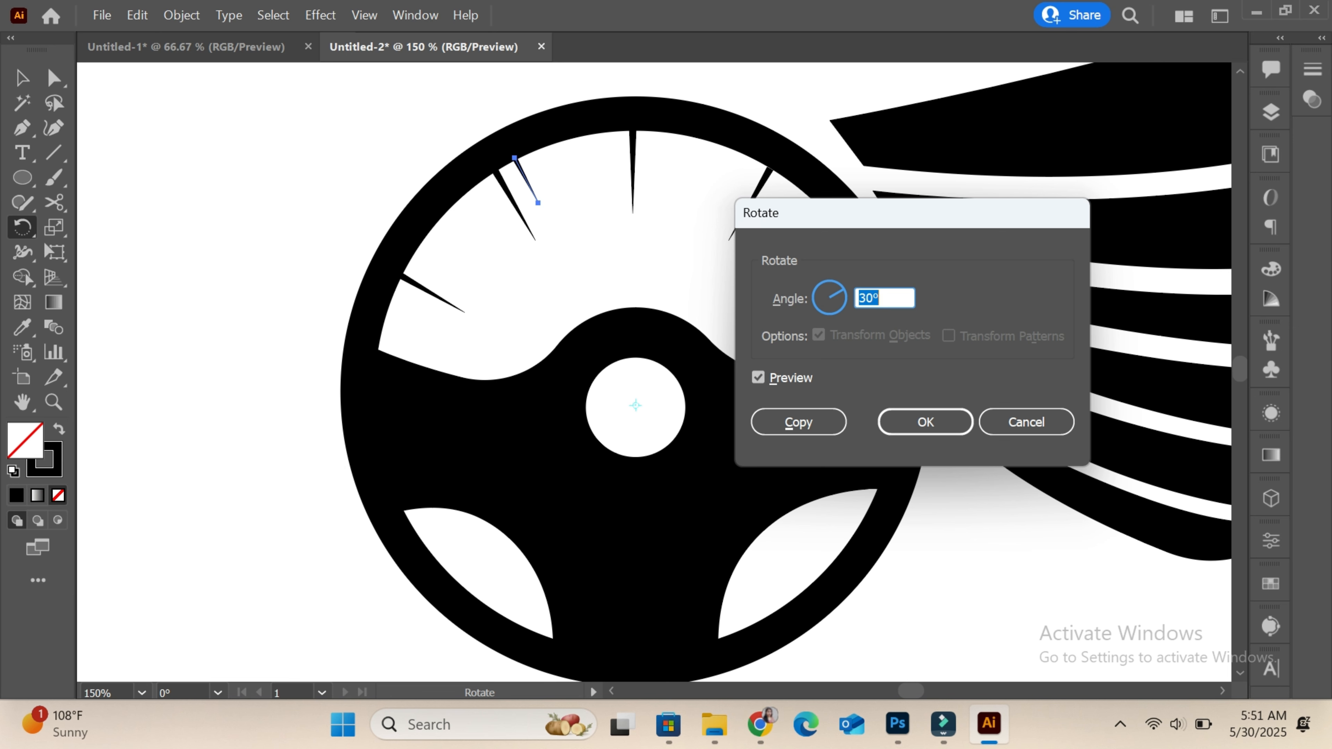
click(758, 378)
click(798, 422)
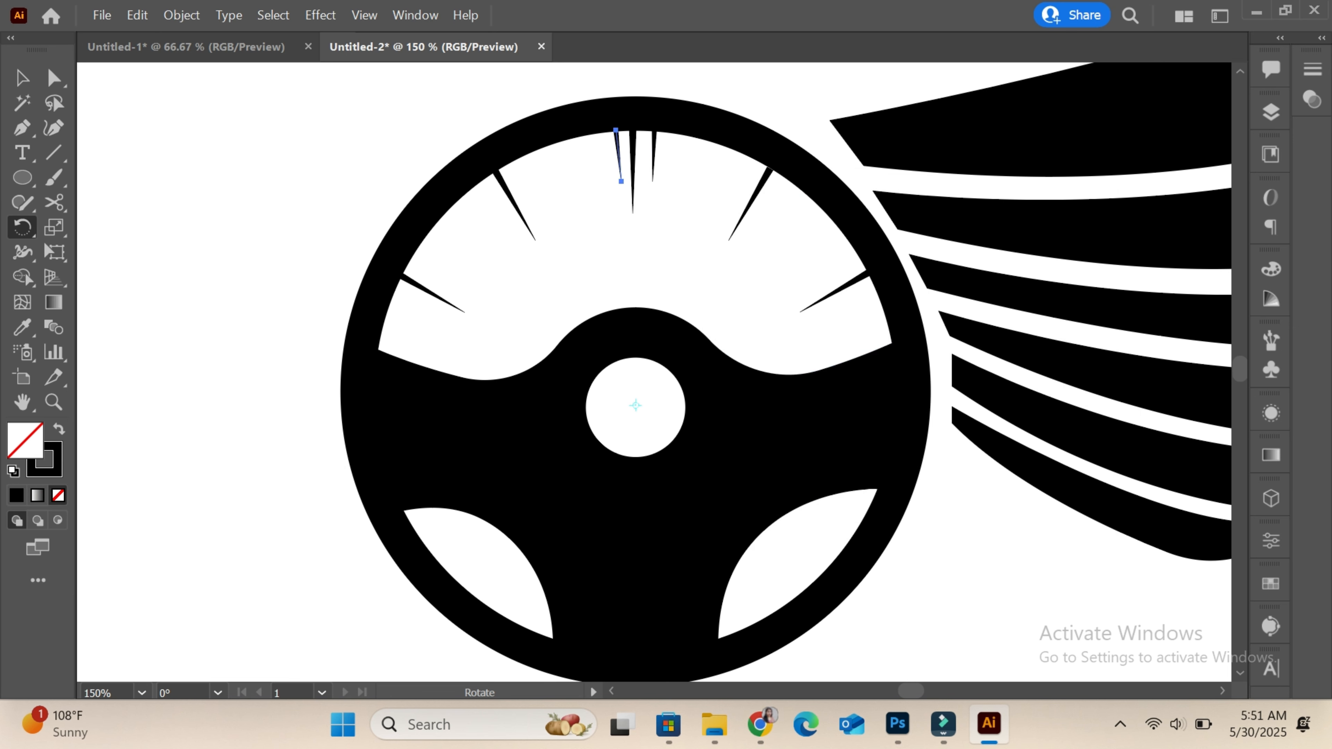
key(ctrl+d)
key(ctrl+d)
key(ctrl+d)
key(ctrl+d)
key(ctrl+d)
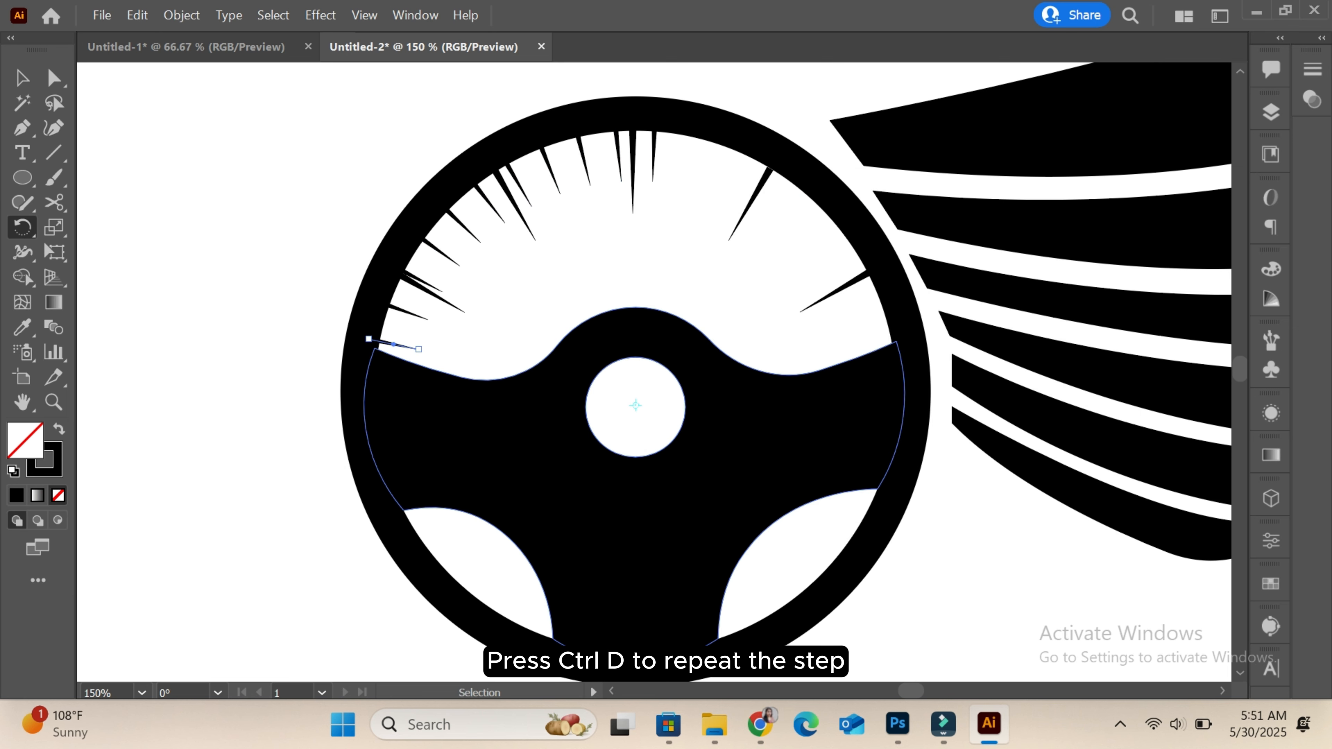
key(v)
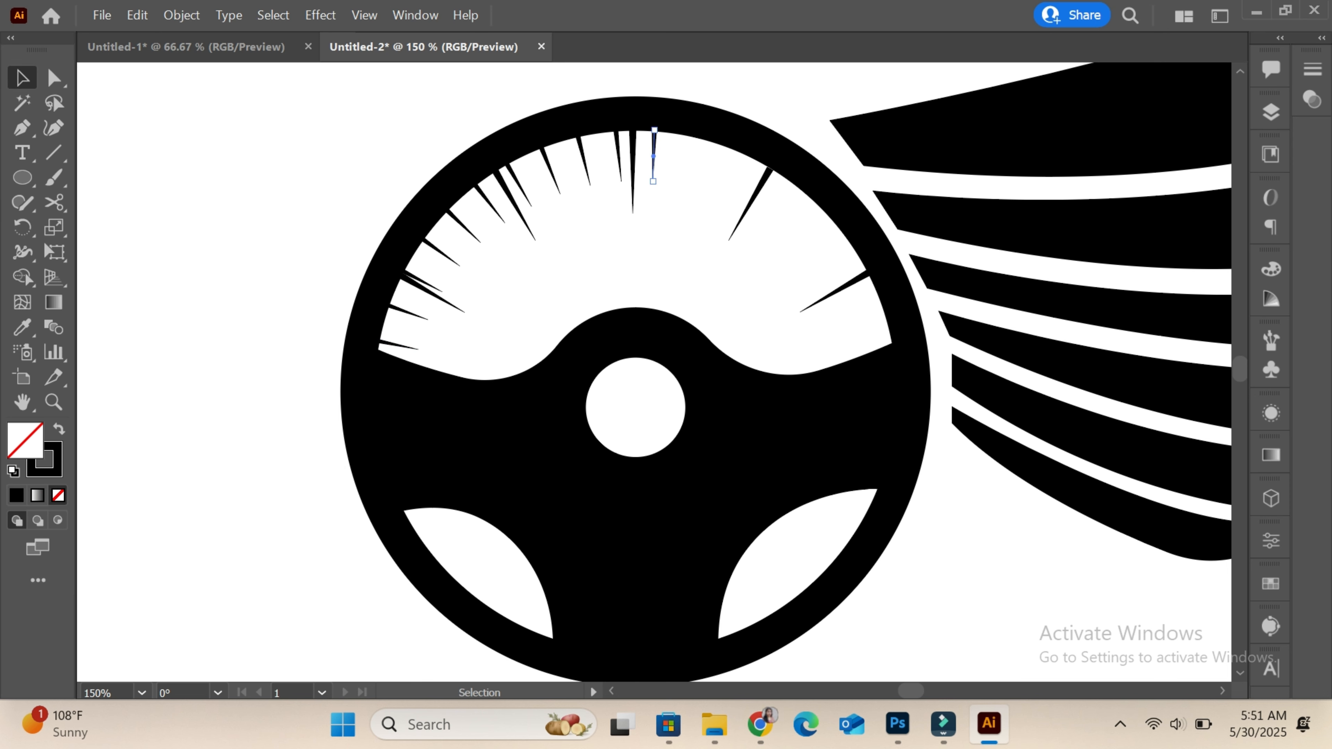
key(r)
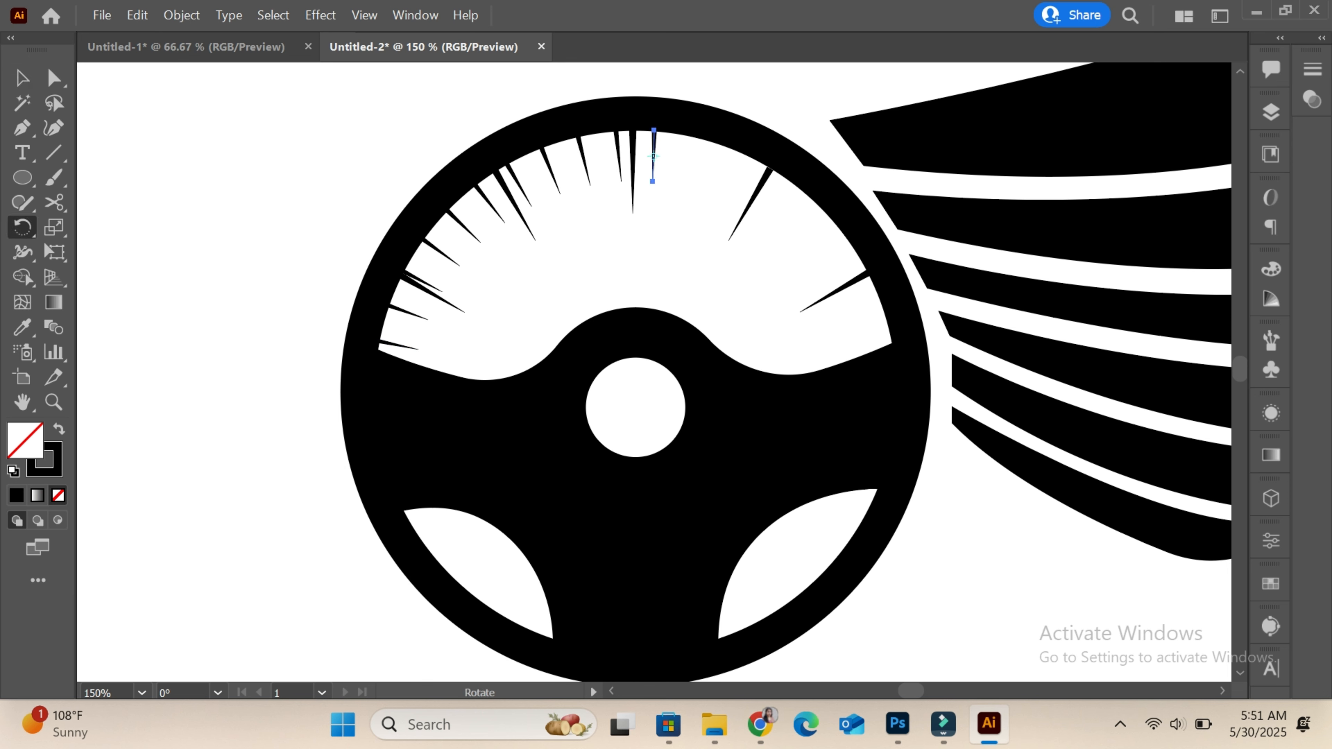
alt+click(633, 407)
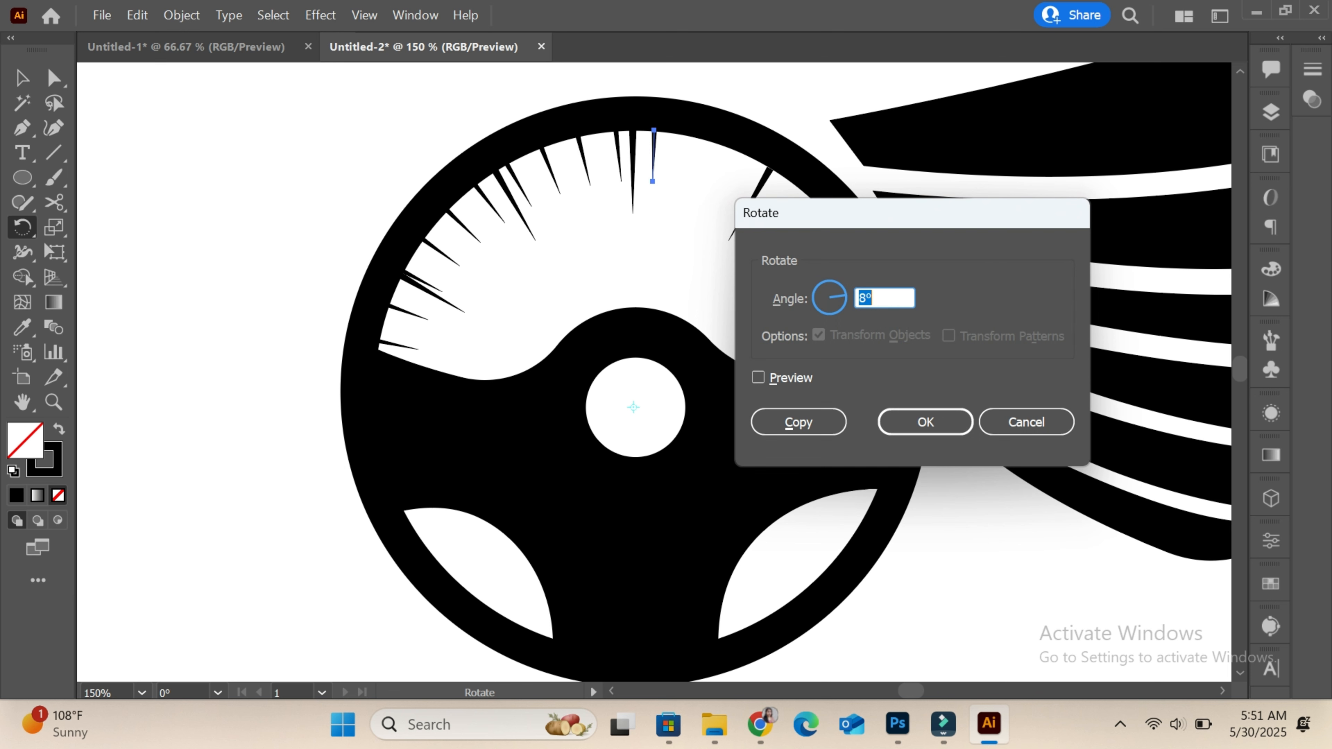
key(Tab)
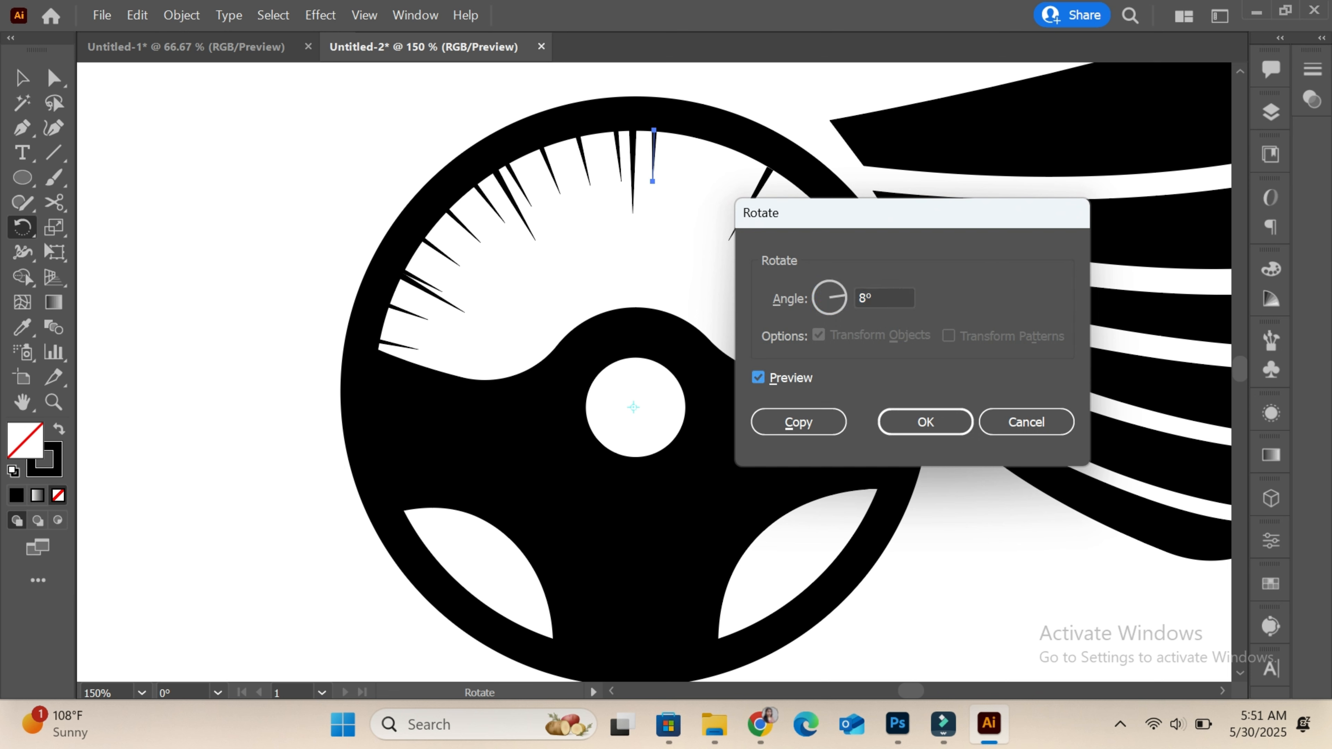
key(shift+Tab)
text(176)
key(Tab)
click(1027, 421)
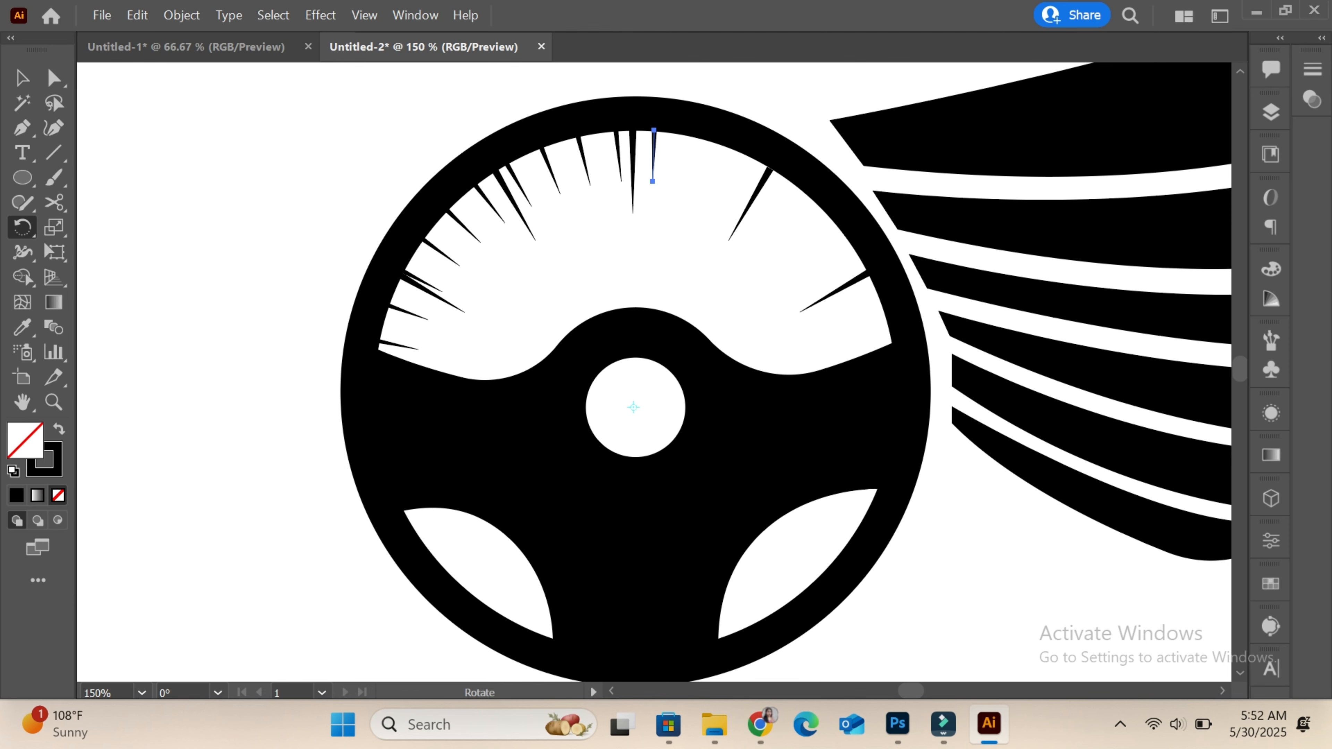
Step: Reflect copies of three short spikes from between the long upper-left and central ones about the vertical axis, and place them on the rim's upper right
key(v)
key(ctrl+equal)
key(ctrl+equal)
drag(519, 442, 589, 408)
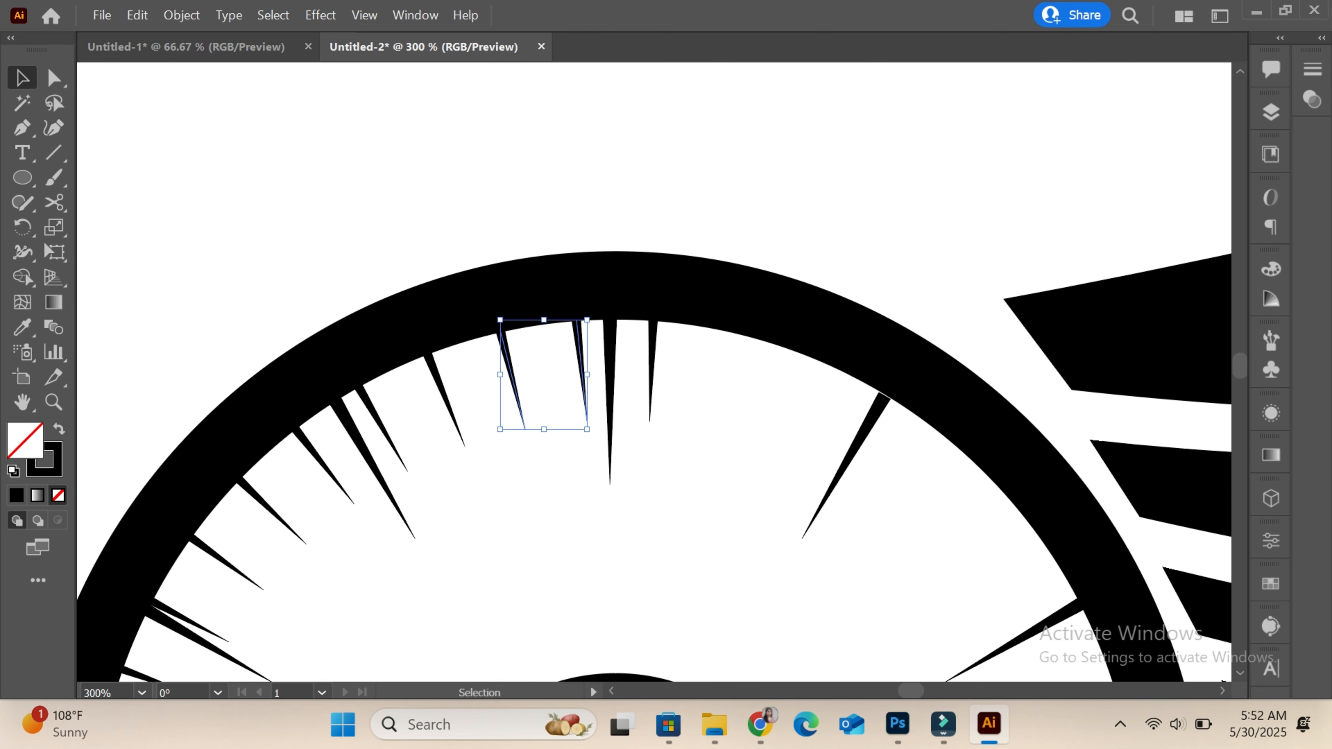
click(516, 464)
drag(390, 476, 544, 426)
right_click(449, 606)
mouse_move(513, 564)
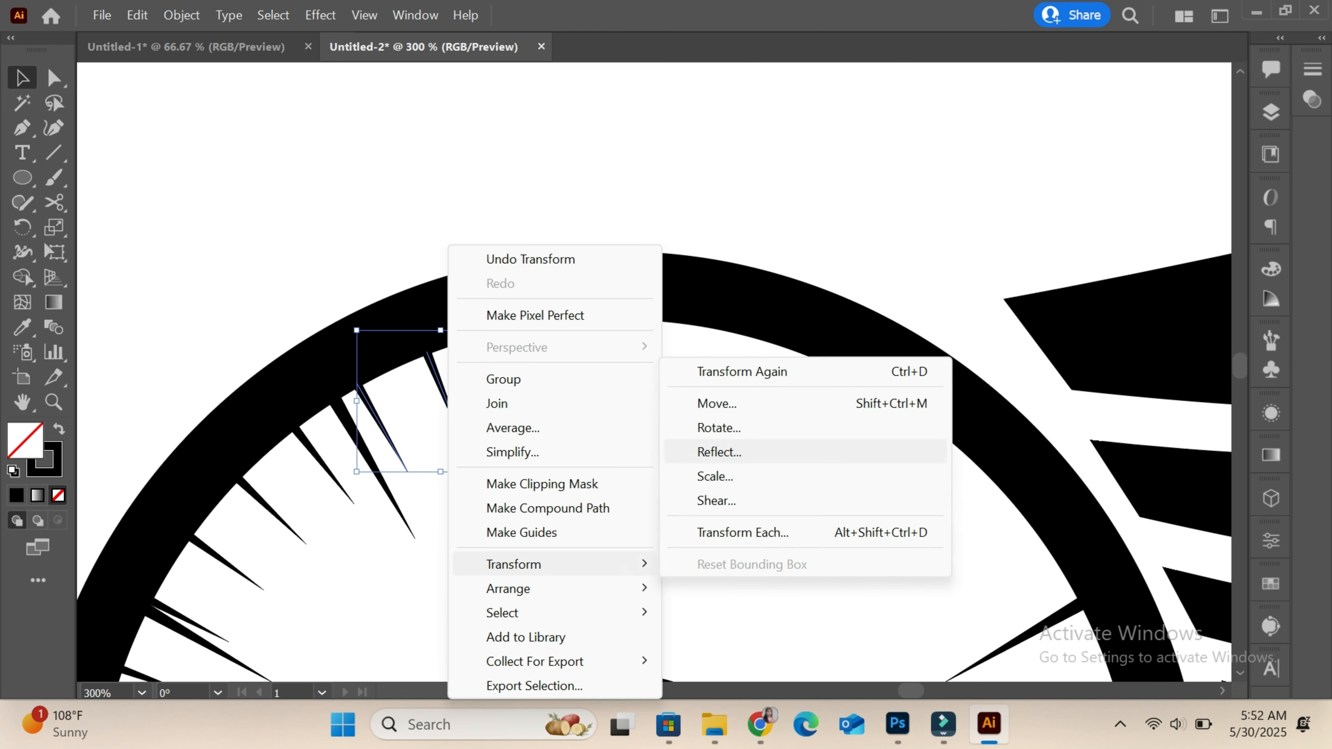
click(719, 449)
click(556, 491)
drag(503, 425, 843, 467)
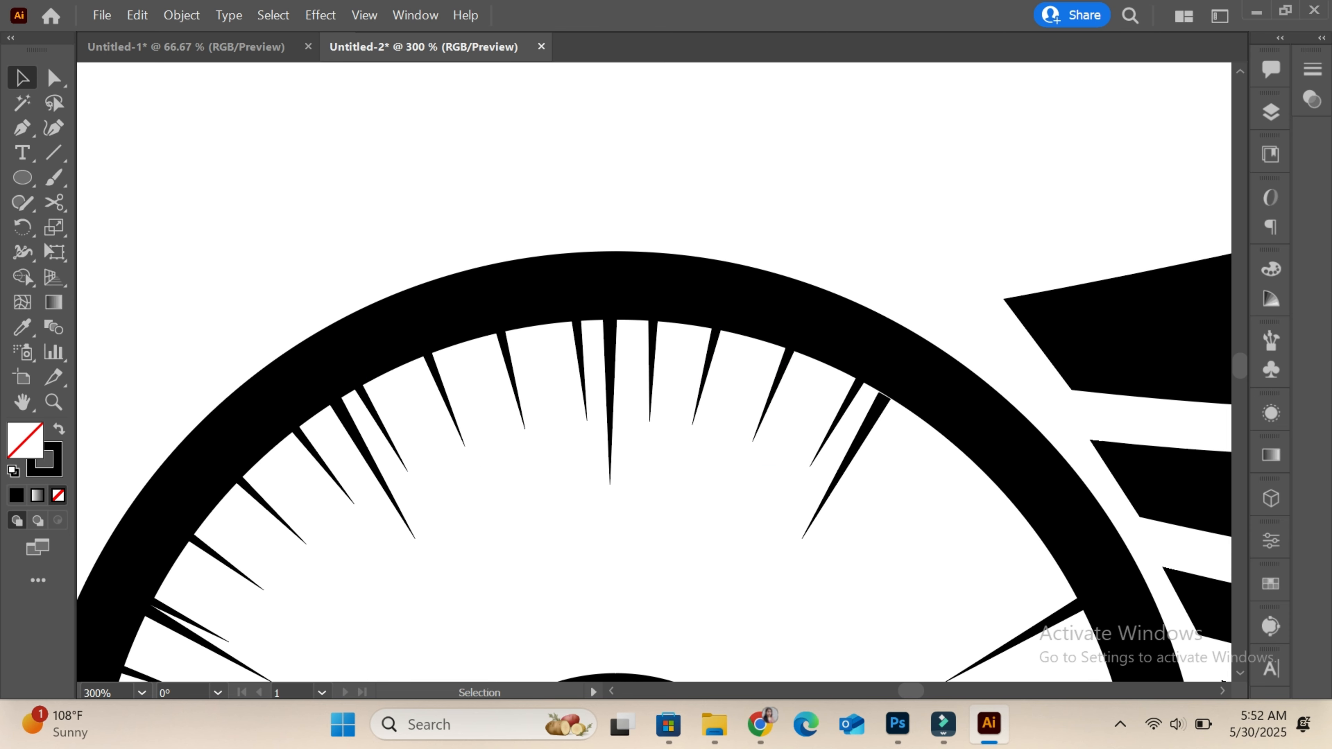
Step: Reflect copies of the four short spikes and the long one on the rim's upper left vertically, and place them opposite on the right
scroll(843, 466, down, 5)
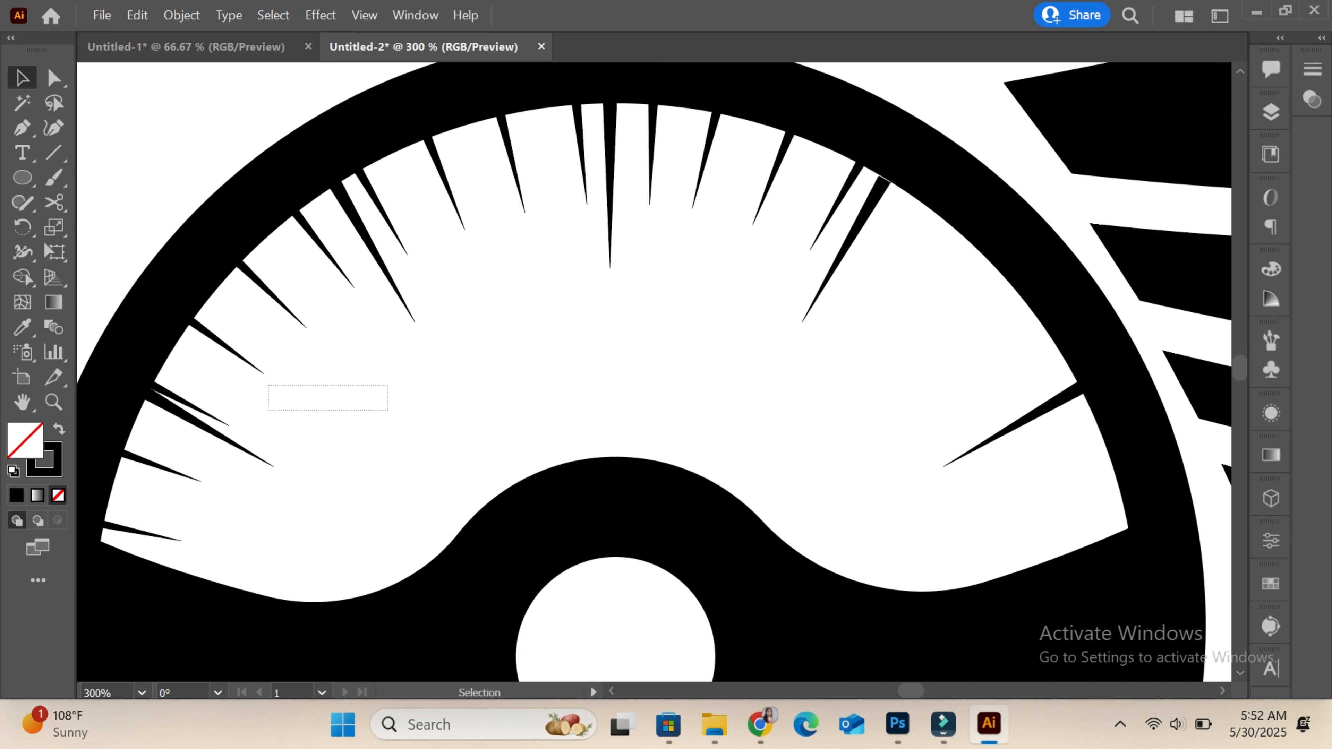
drag(269, 385, 287, 245)
drag(250, 388, 216, 352)
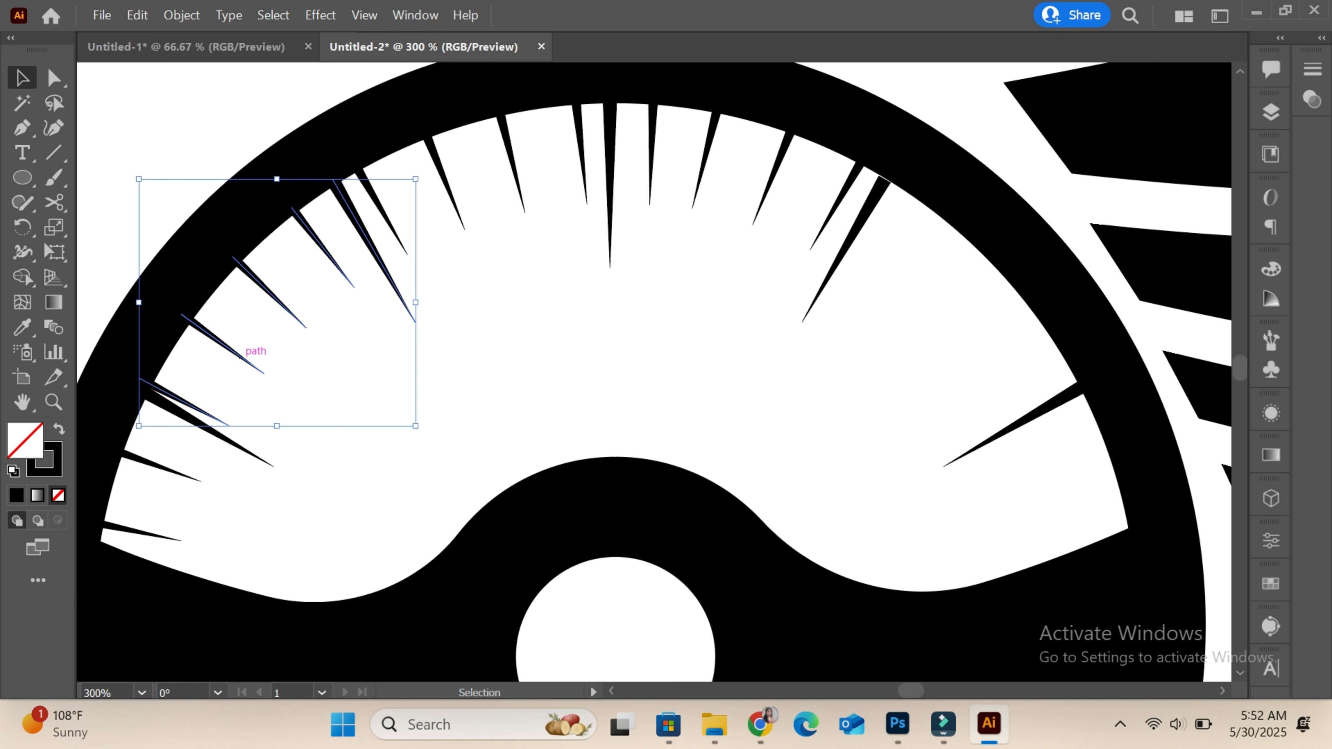
right_click(242, 352)
mouse_move(345, 561)
click(493, 452)
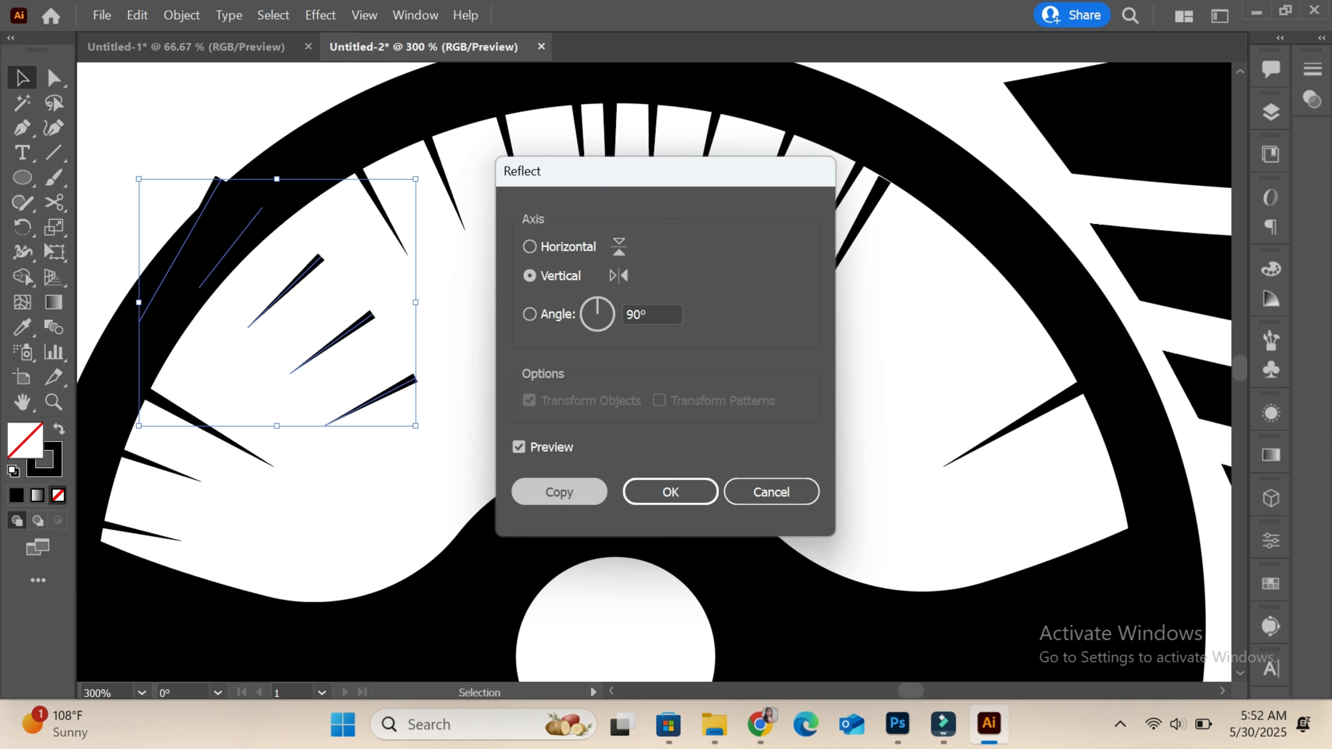
click(559, 492)
drag(352, 331, 1016, 310)
click(891, 378)
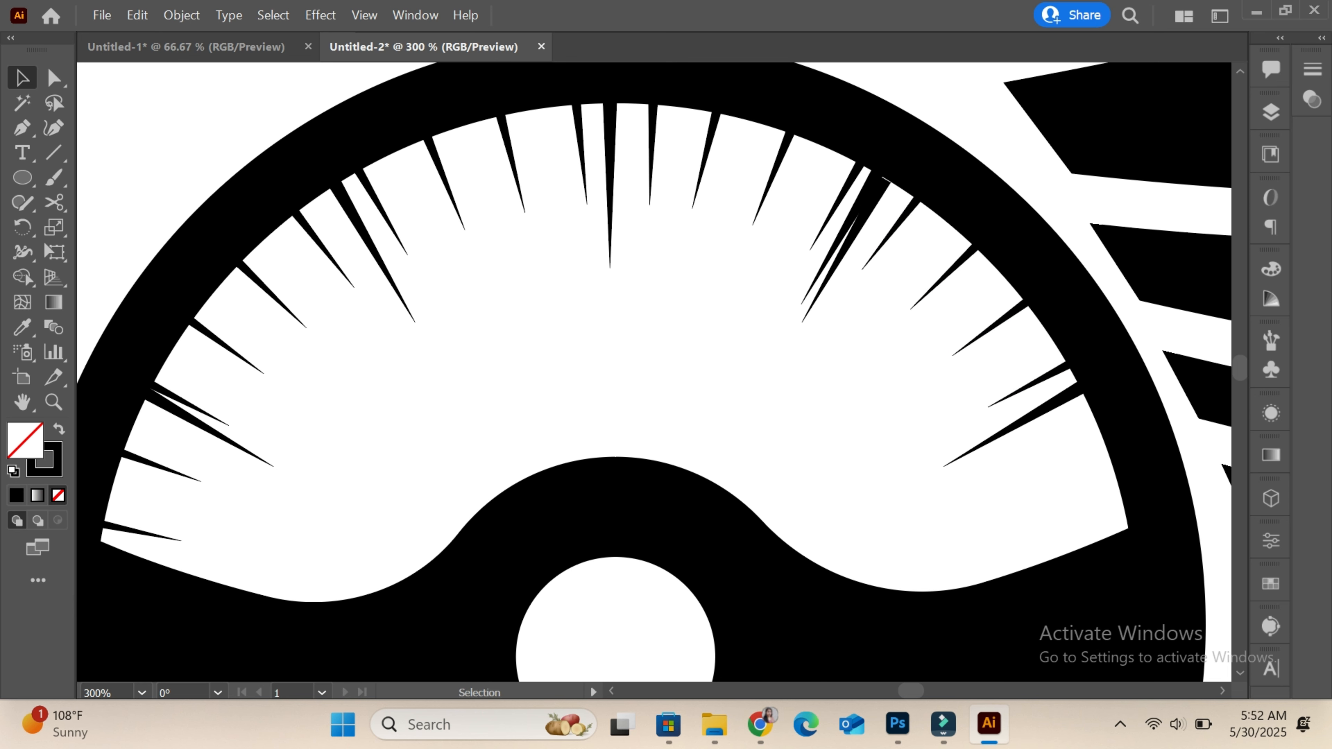
Step: Delete the duplicate long spike on the rim's upper right and nudge the remaining one against the rim's inner edge
click(821, 270)
key(Delete)
click(847, 247)
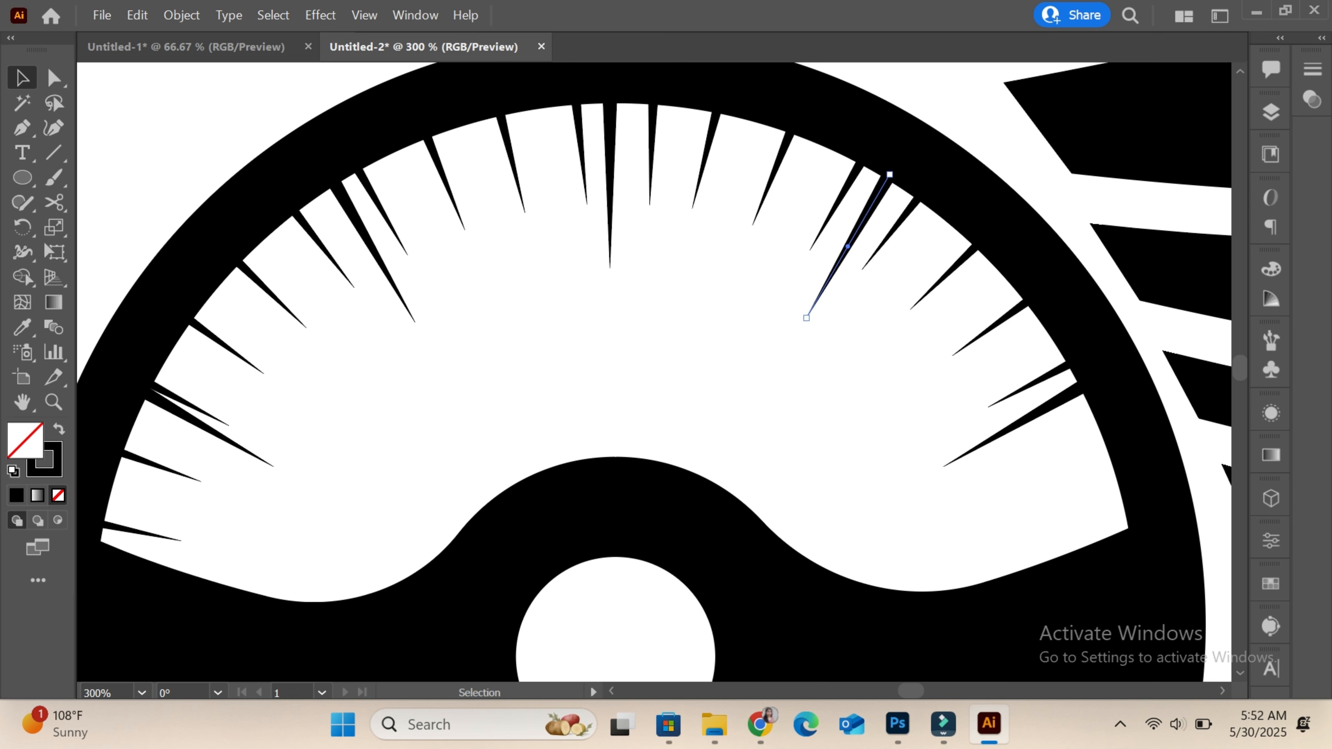
Step: Reflect copies of the two short spikes above the left spoke about the vertical axis and place them above the right spoke
drag(210, 543, 157, 443)
right_click(167, 467)
mouse_move(210, 334)
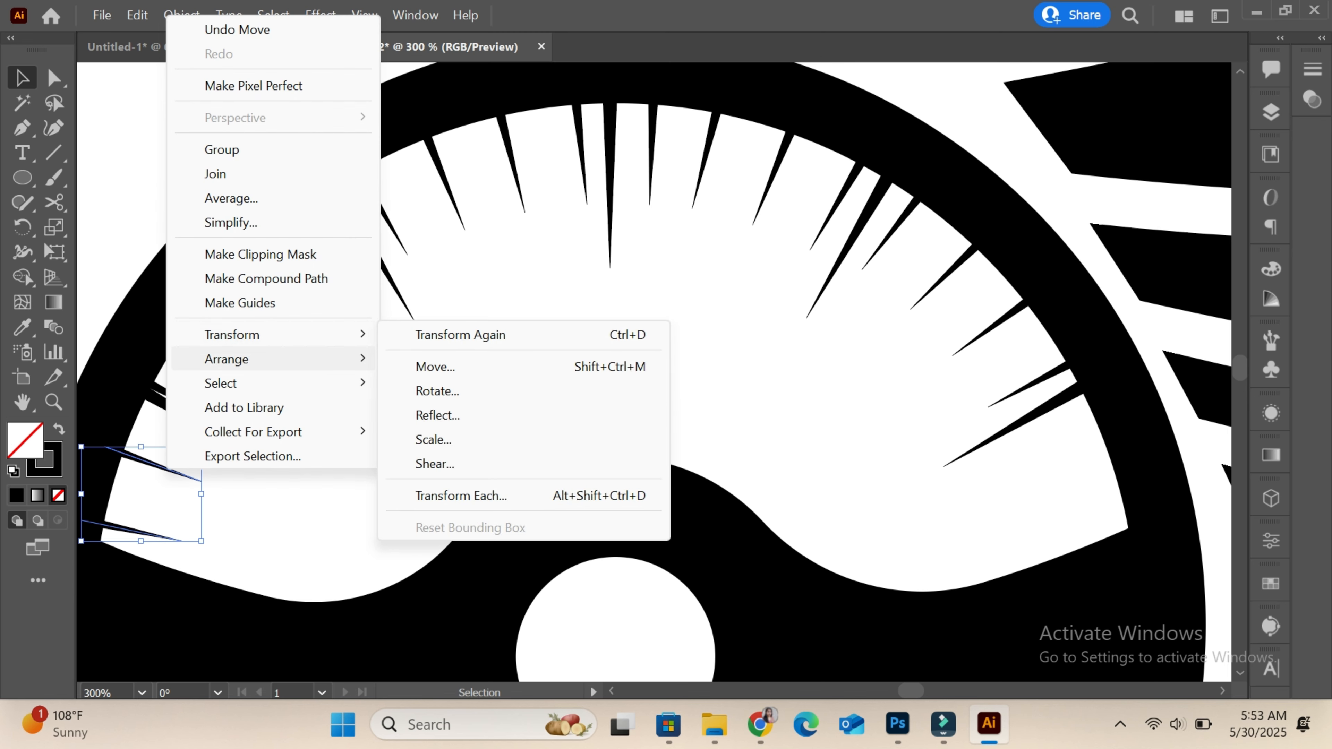
click(425, 416)
click(559, 492)
drag(200, 519, 1127, 511)
key(ctrl+shift+a)
key(ctrl+1)
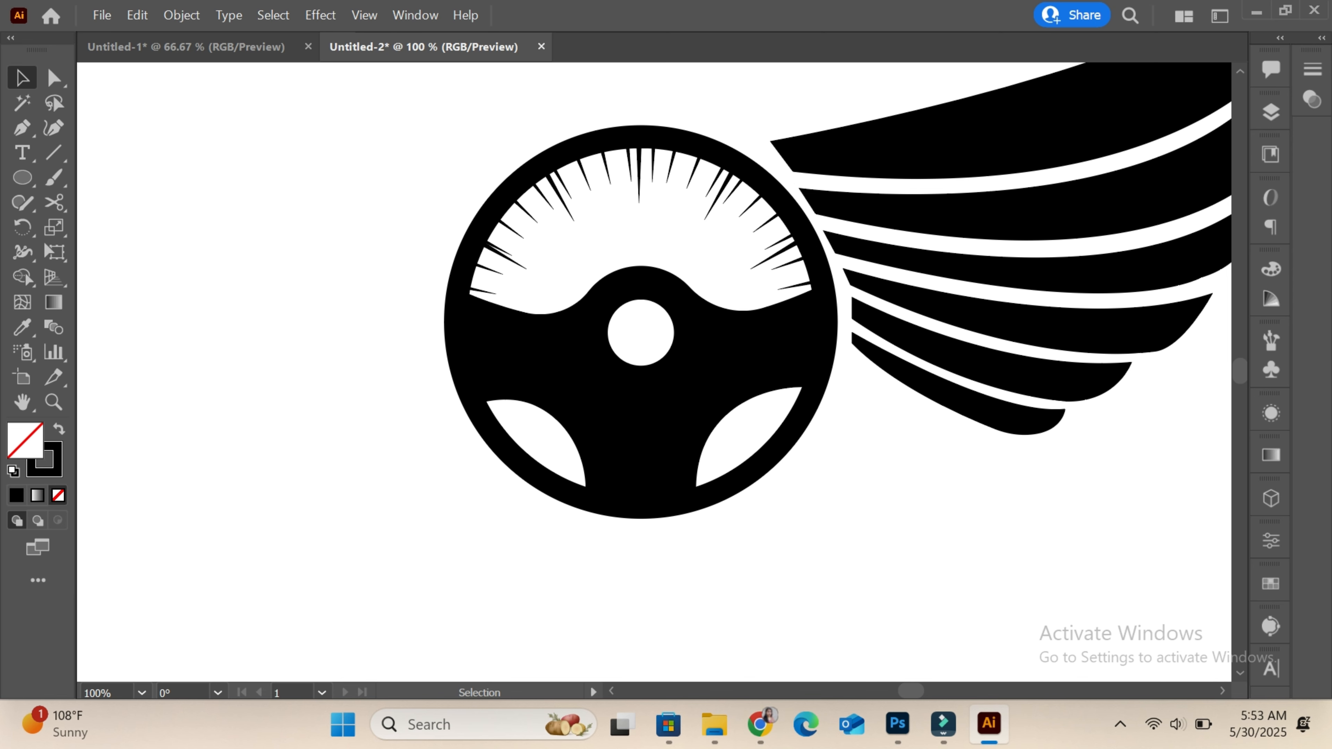
key(ctrl+plus)
key(ctrl+plus)
key(ctrl+plus)
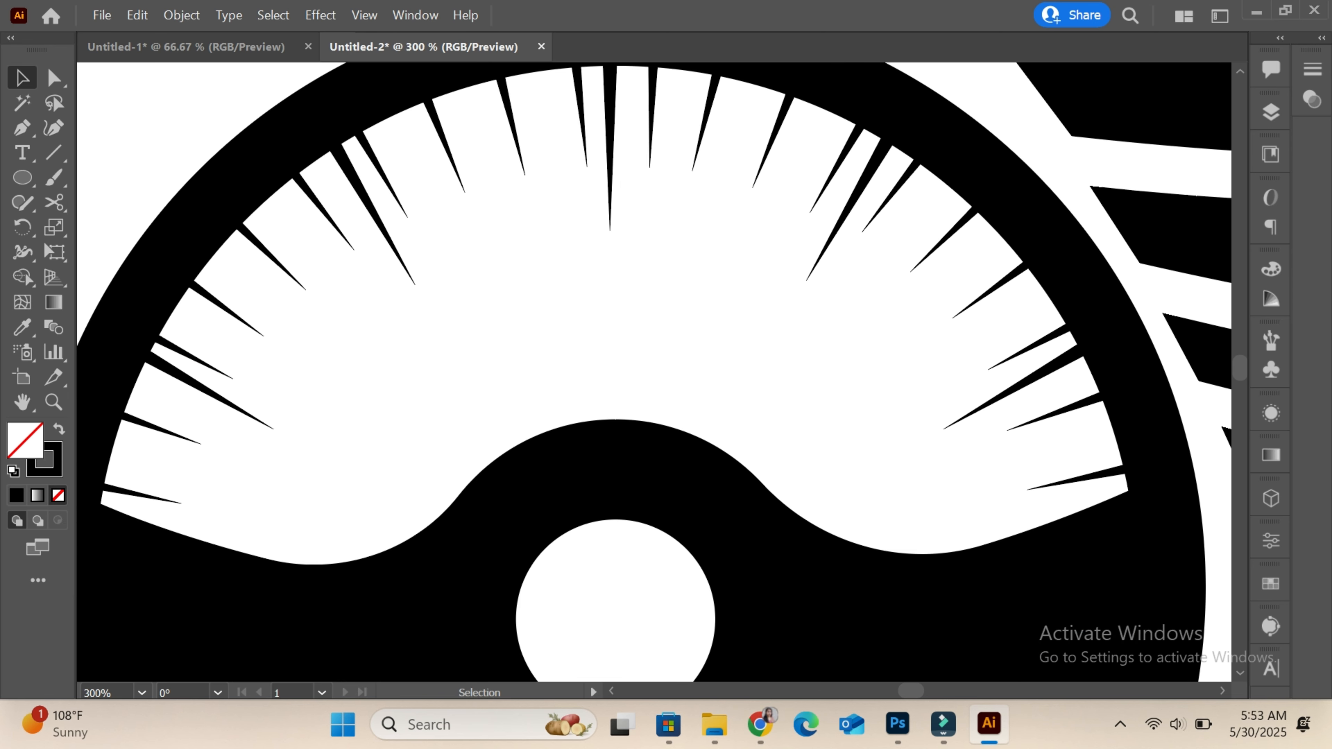
Step: Draw a circle about 320 px in diameter around the wheel, centred on its hub, with a black outline and no fill
key(ctrl+0)
click(646, 544)
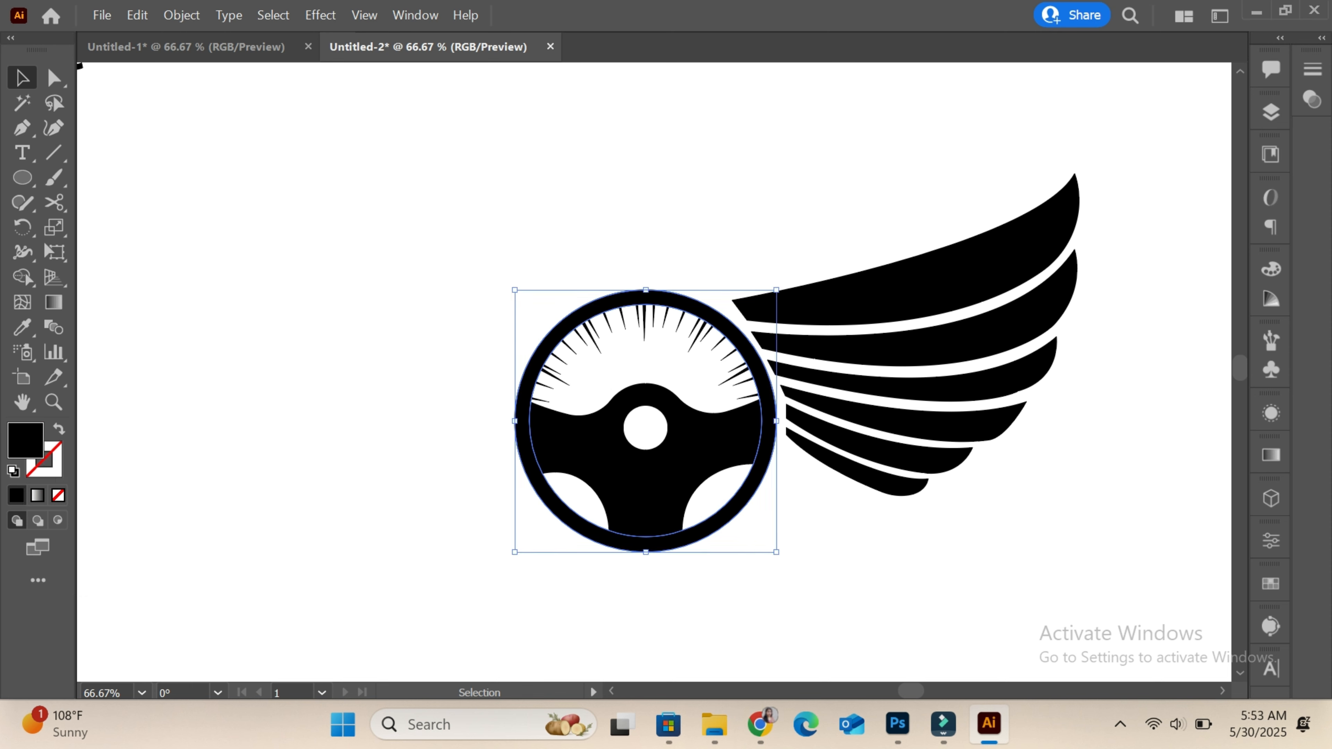
right_click(21, 177)
click(119, 226)
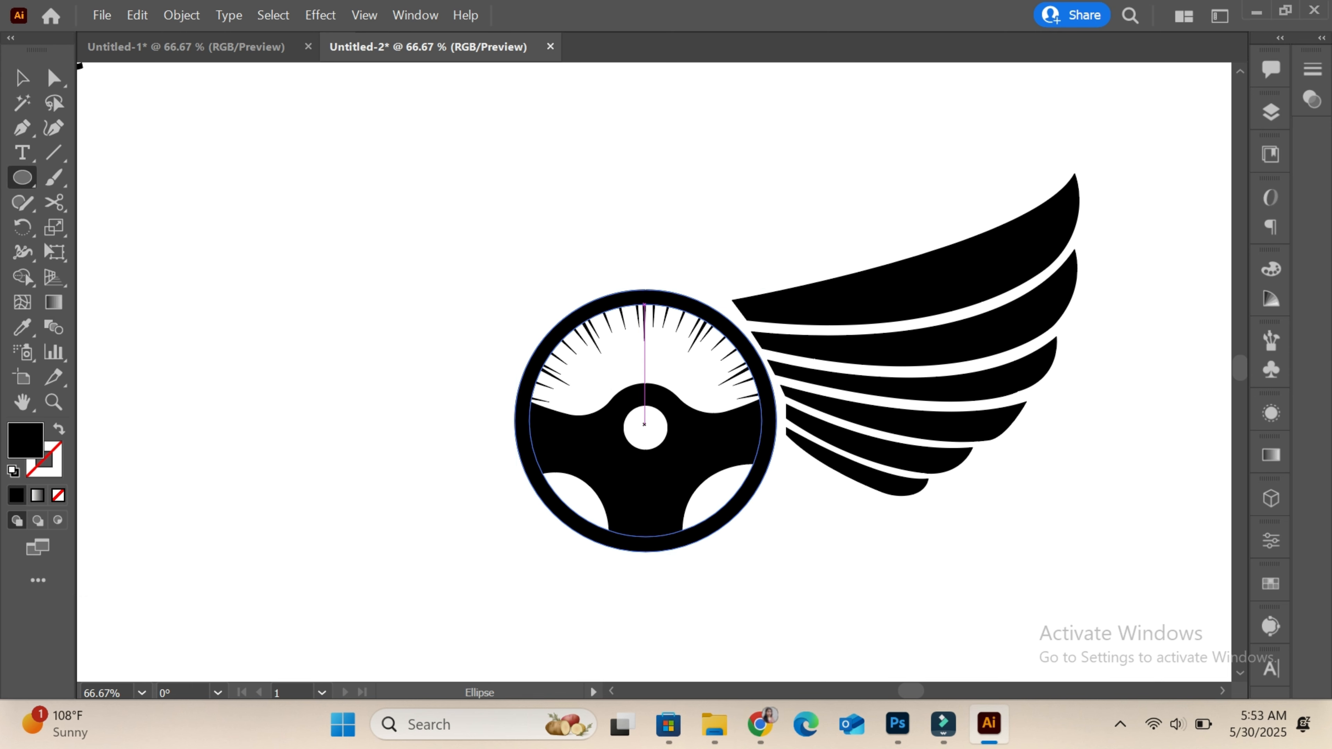
mouse_move(644, 428)
mouse_down()
mouse_move(737, 586)
mouse_move(806, 588)
mouse_up()
key(shift+x)
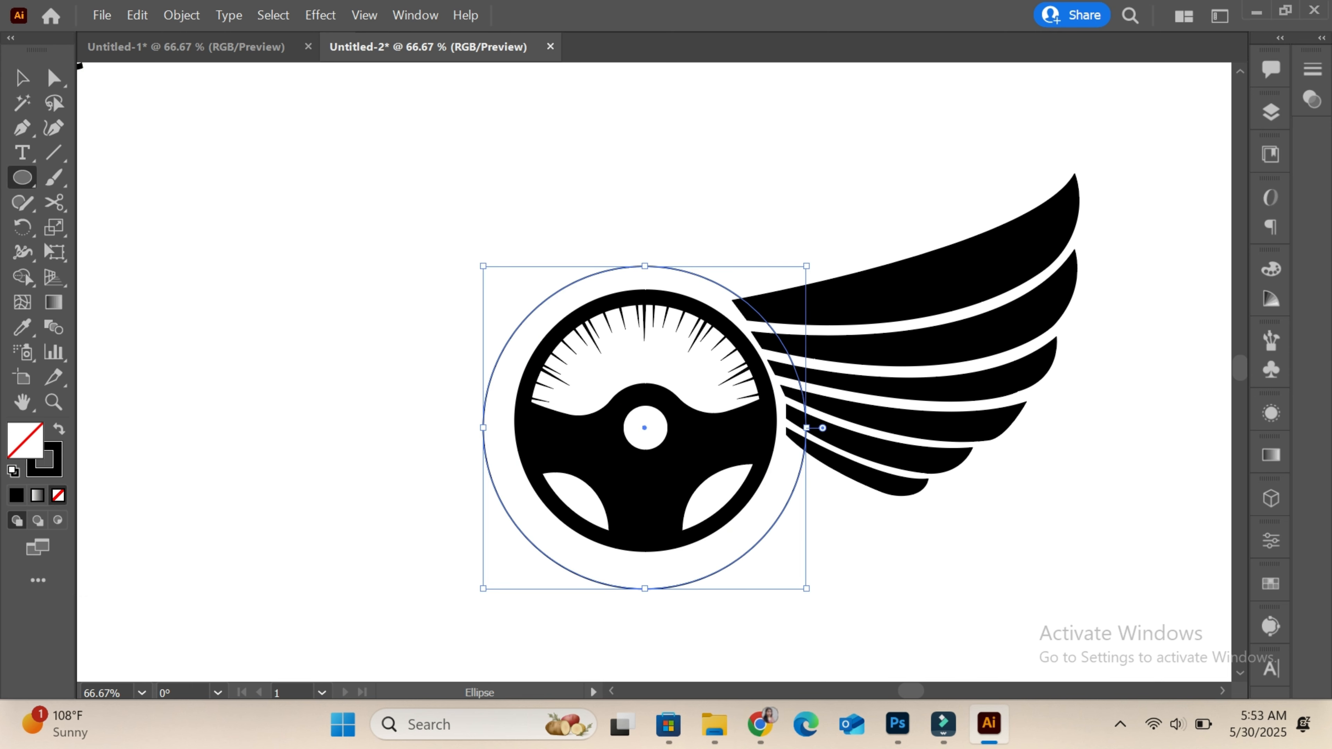
Step: Set the outer circle's stroke weight to 15 pt
click(1270, 540)
drag(1127, 314, 1091, 319)
text(15)
key(Return)
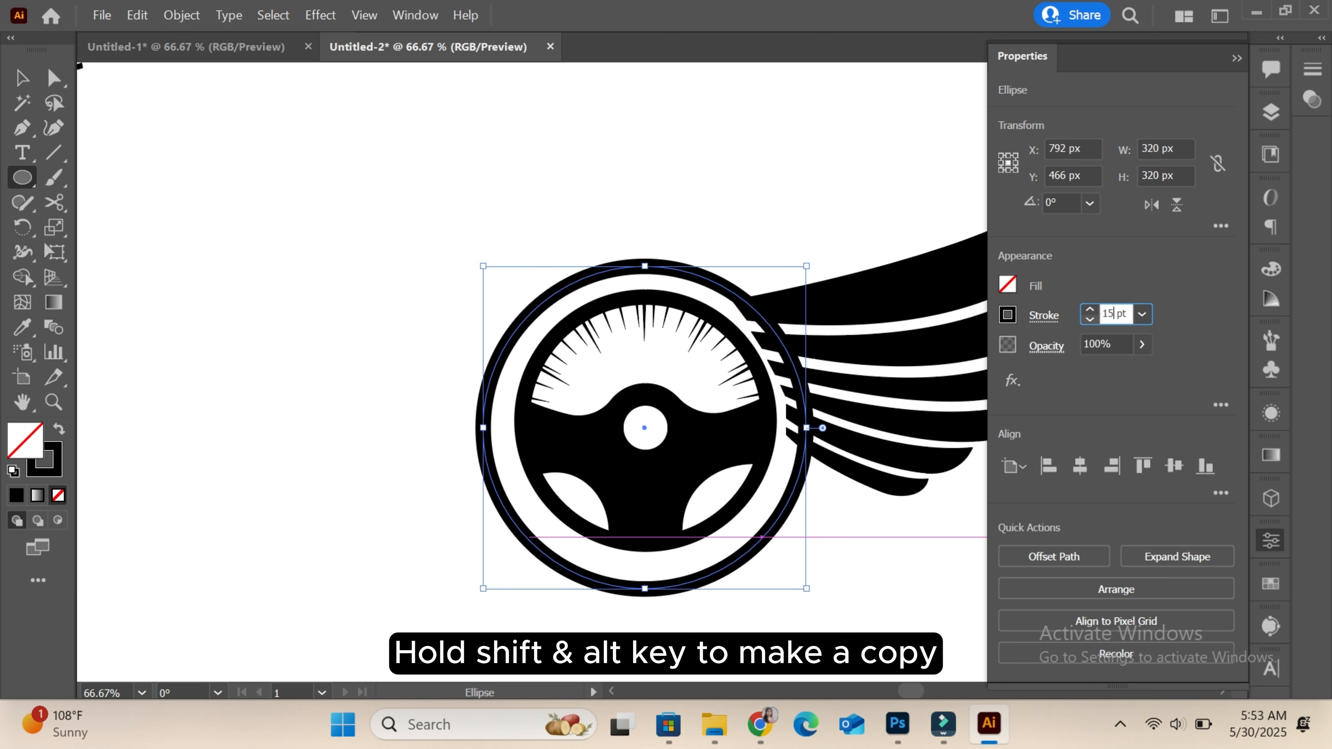
click(1236, 58)
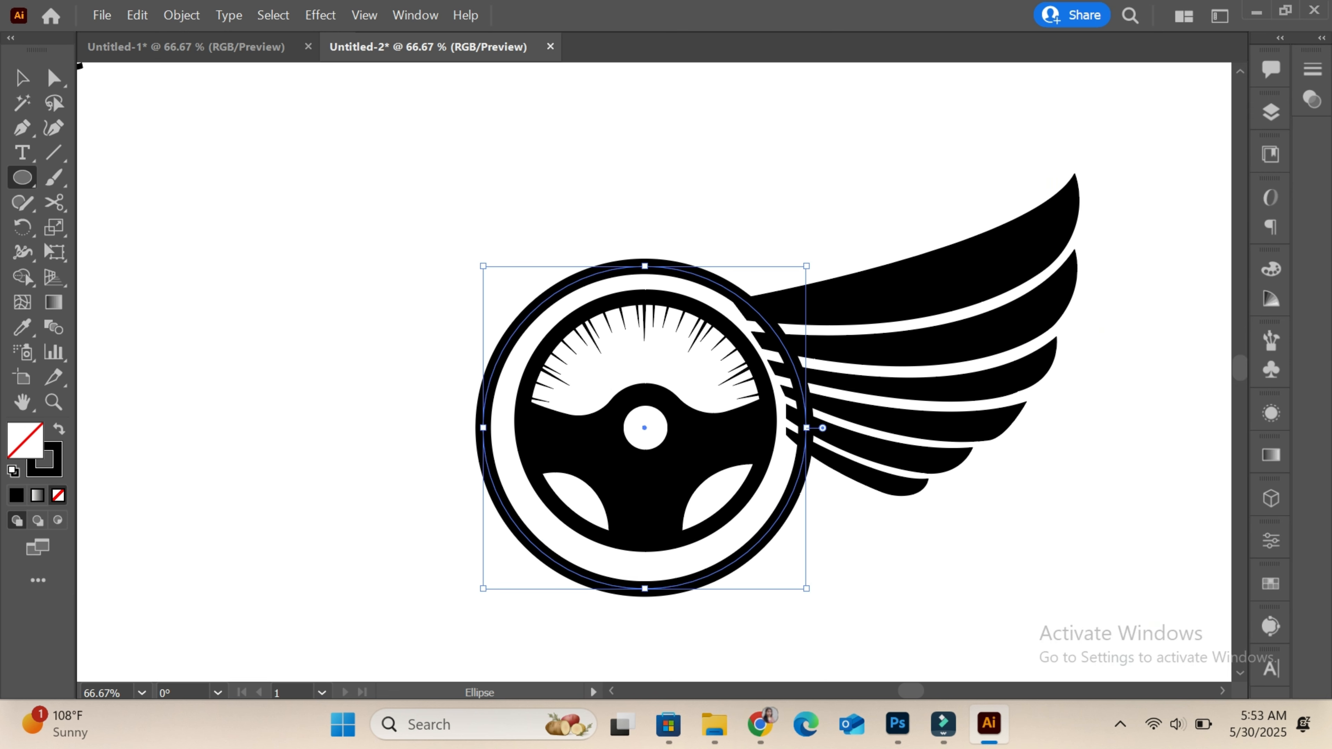
Step: Cut the outer circle with Scissors at its upper left and just left of its lowest point
key(c)
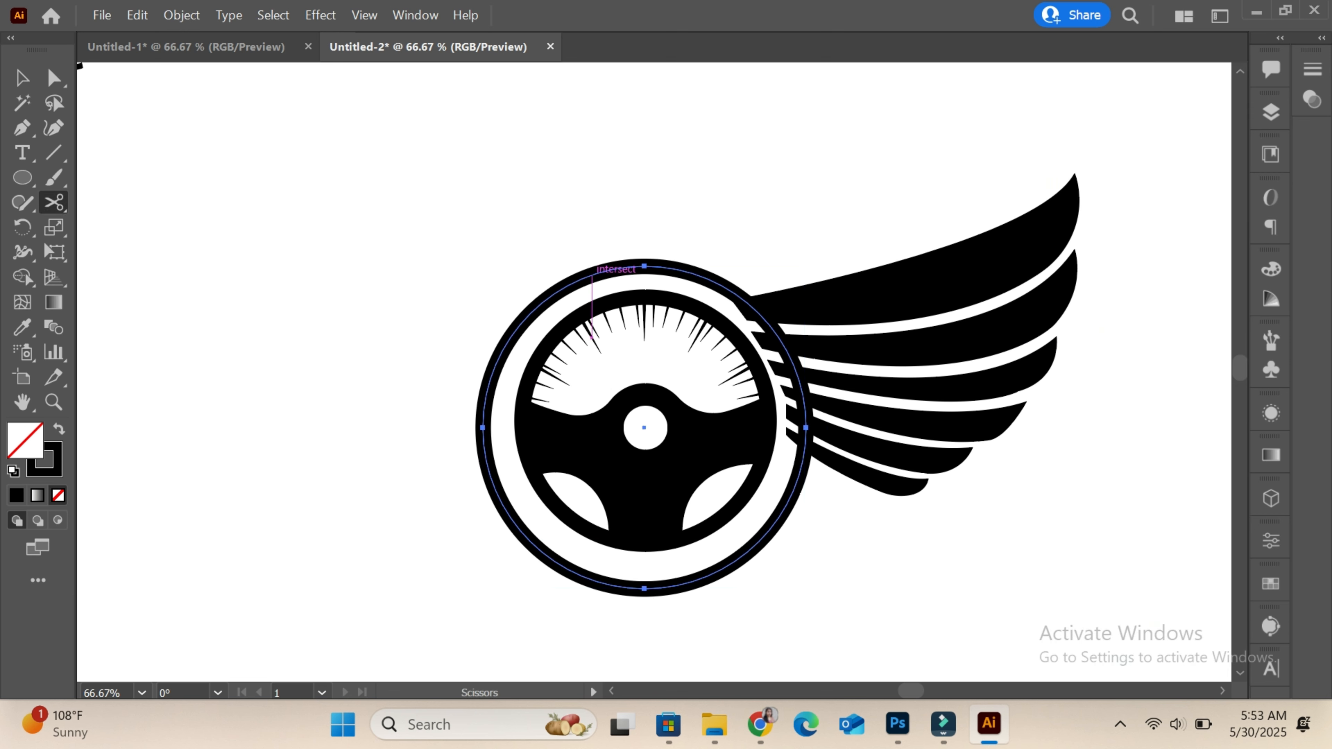
click(591, 274)
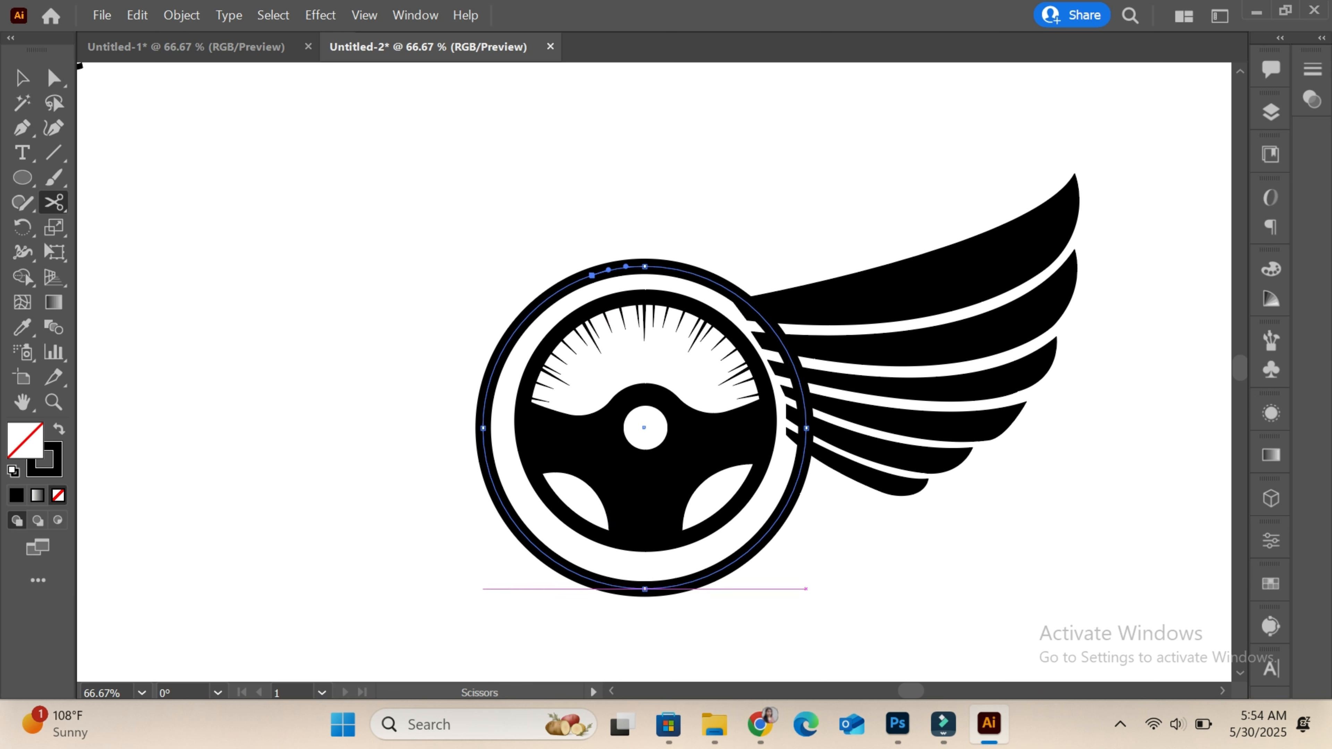
click(607, 584)
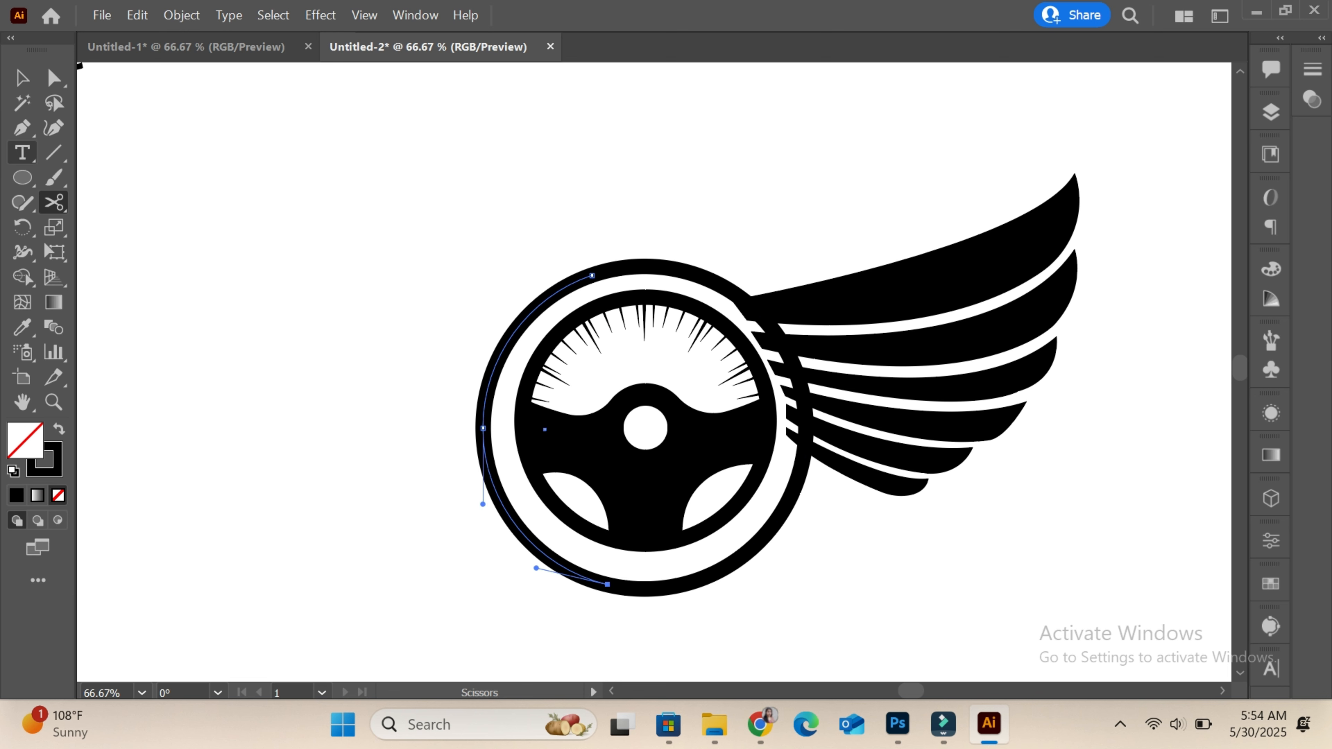
Step: Turn the left arc into a type path carrying the text "ONE DRIVING SCHOOL" at 39 pt
drag(22, 153, 121, 199)
click(483, 382)
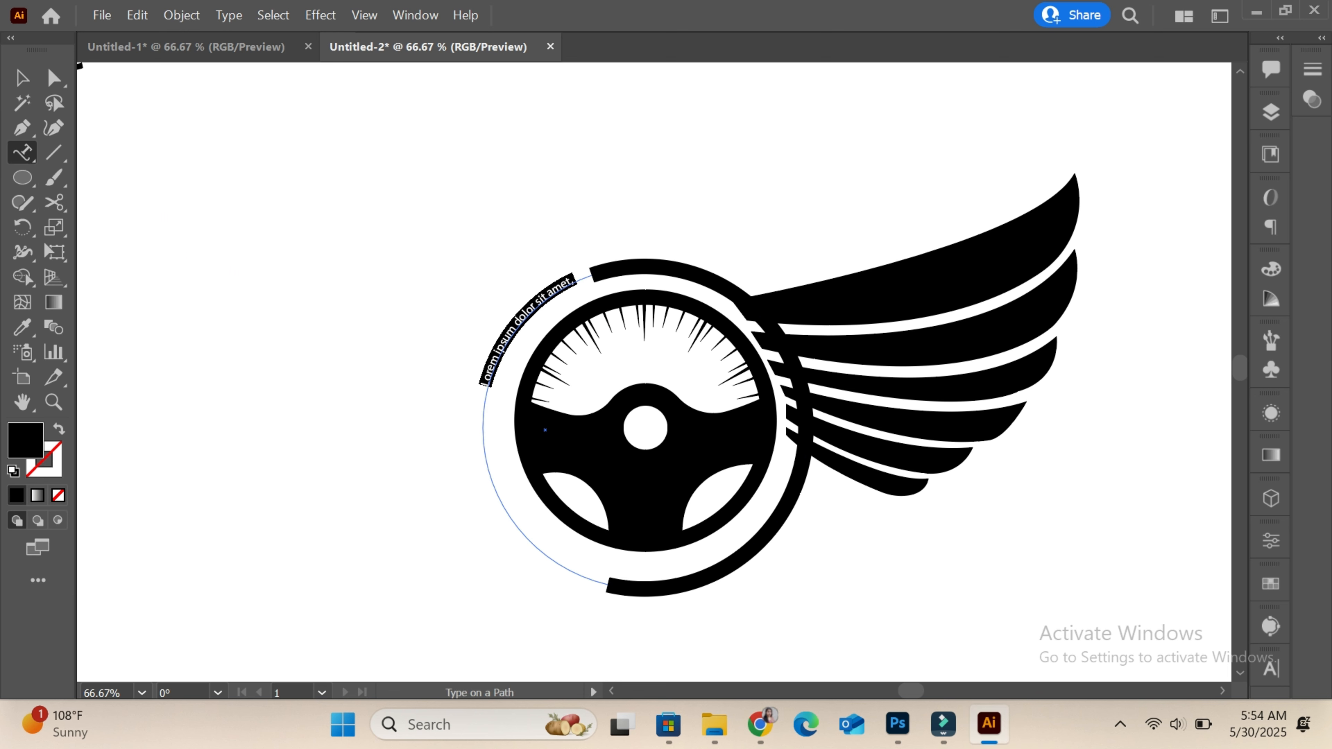
click(1271, 540)
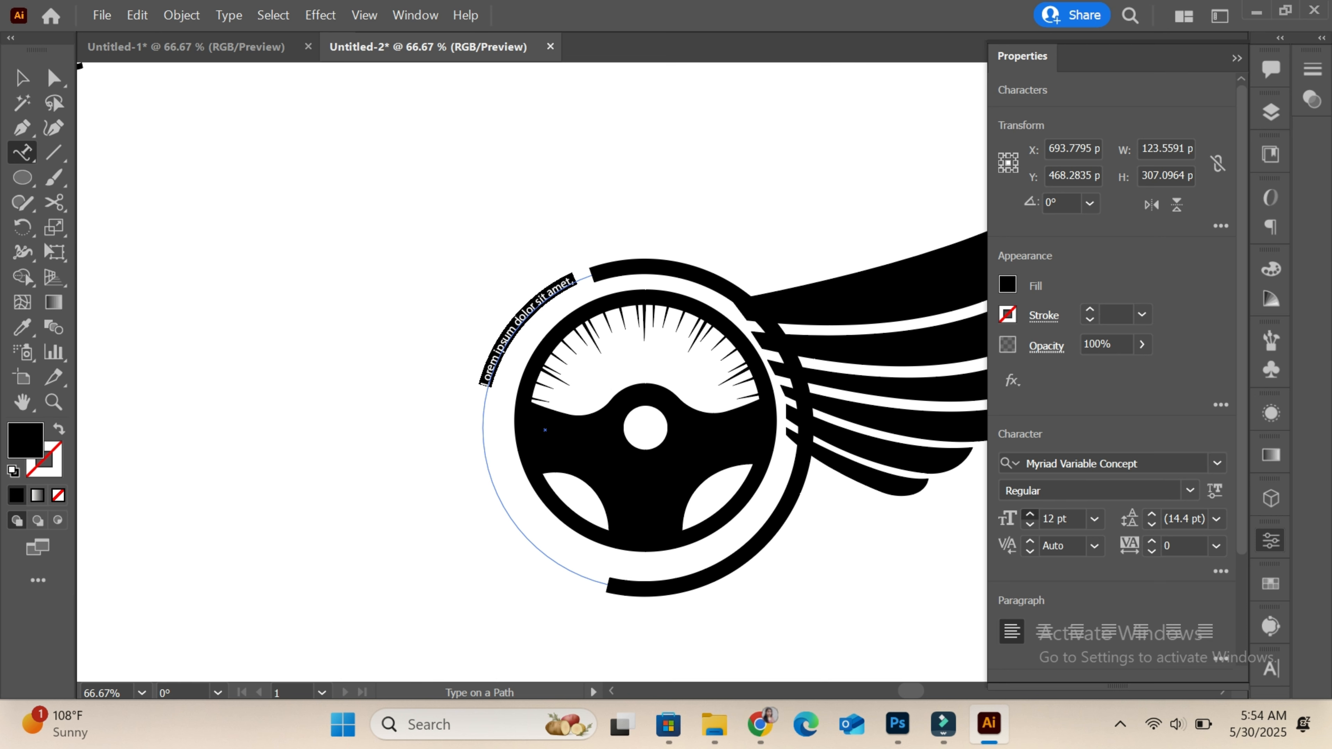
click(1029, 514)
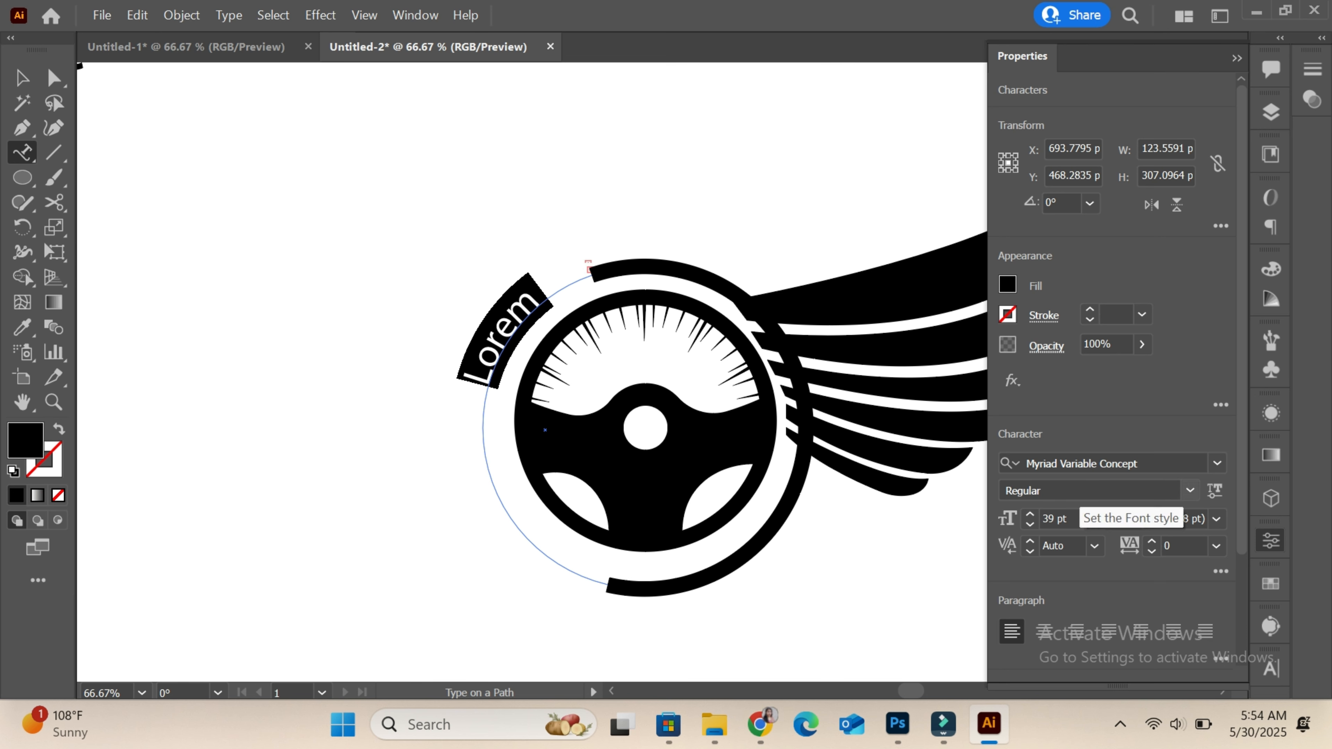
text(ONE)
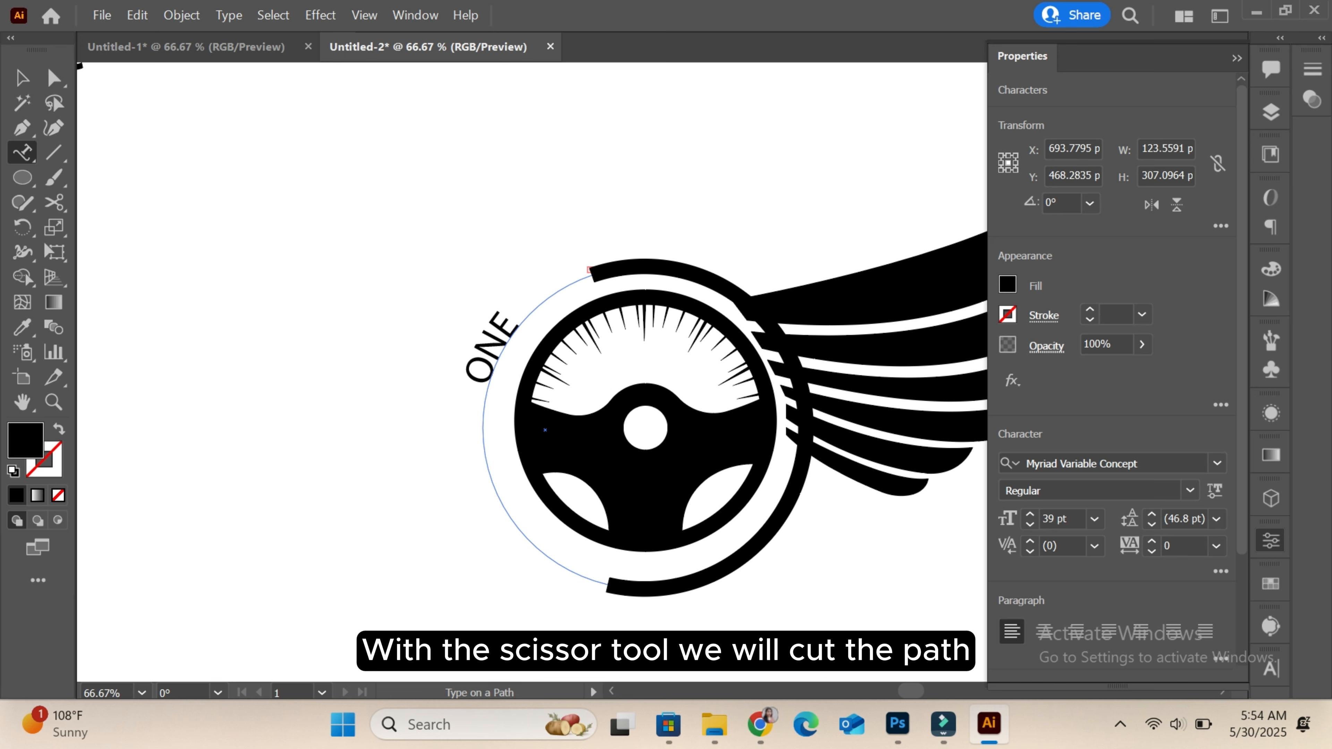
Step: Move the path text's start down to near the arc's lower end so all of "ONE DRIVING SCHOOL" fits
key(Escape)
key(ctrl+plus)
key(ctrl+plus)
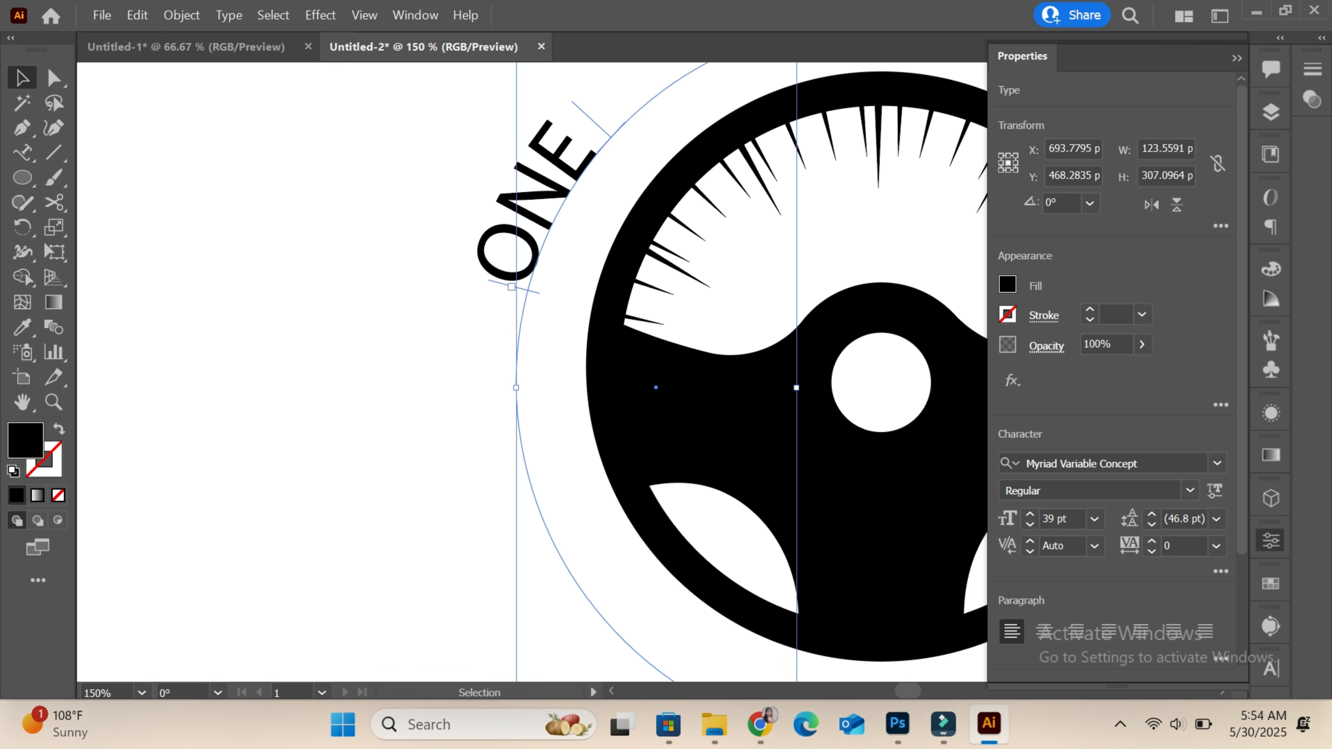
scroll(489, 383, up, 3)
drag(526, 485, 526, 540)
key(ctrl+z)
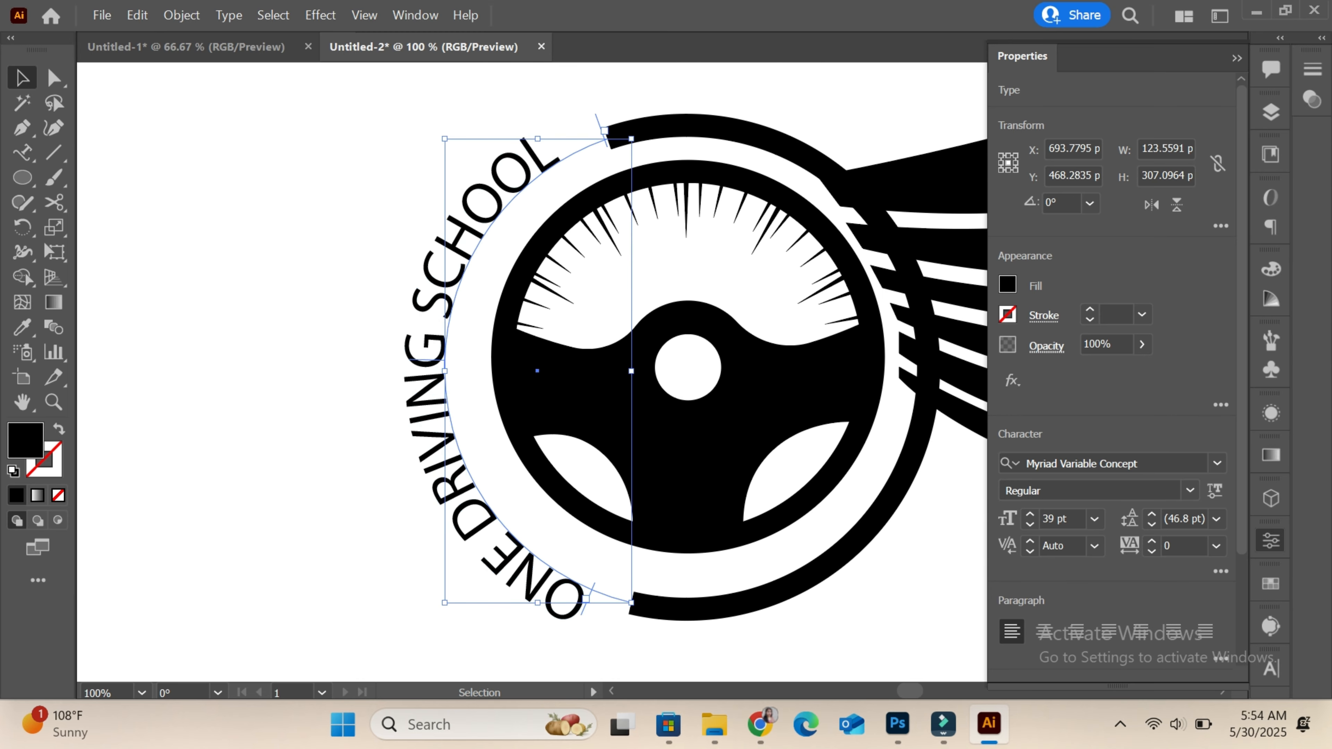
Step: Change the curved text's font to Accasia_Demo Regular
click(1102, 463)
text(ACCA)
key(Return)
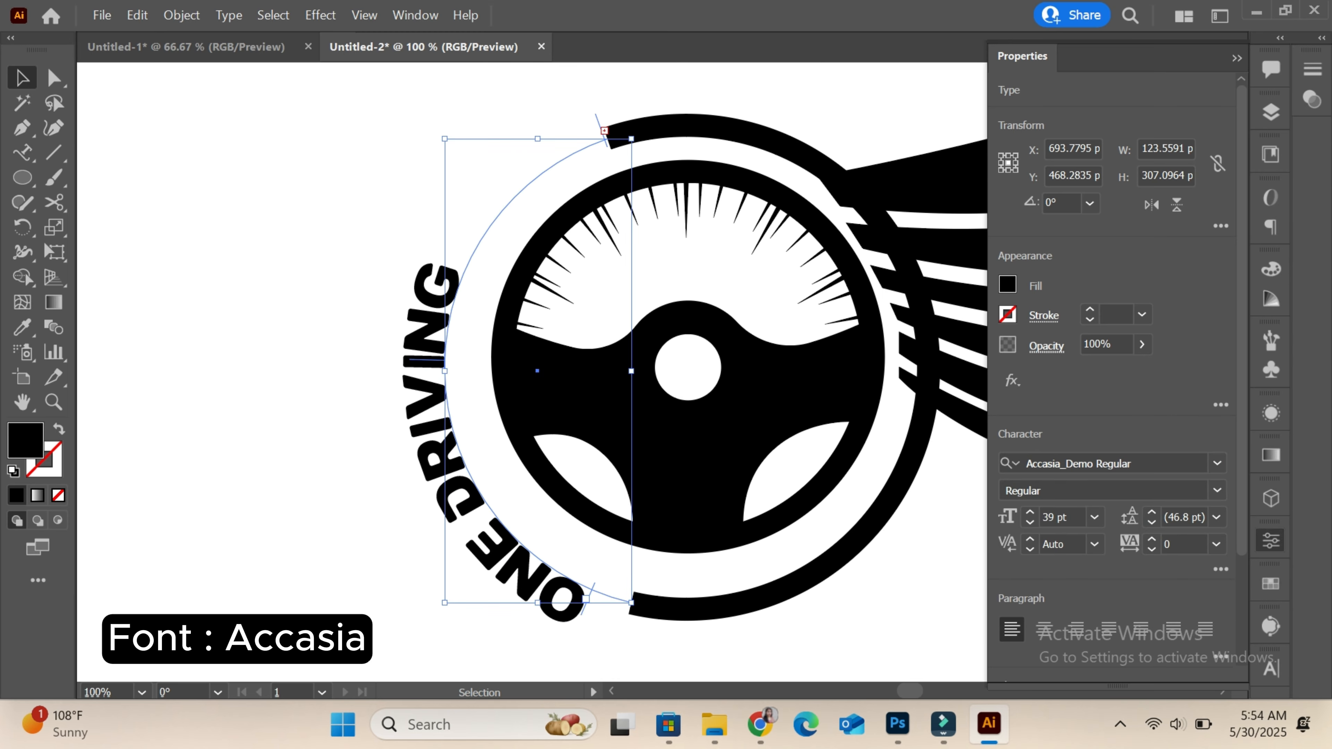
Step: Set the curved text's size to 37 pt and shift its start closer to the arc's lower end
click(1030, 512)
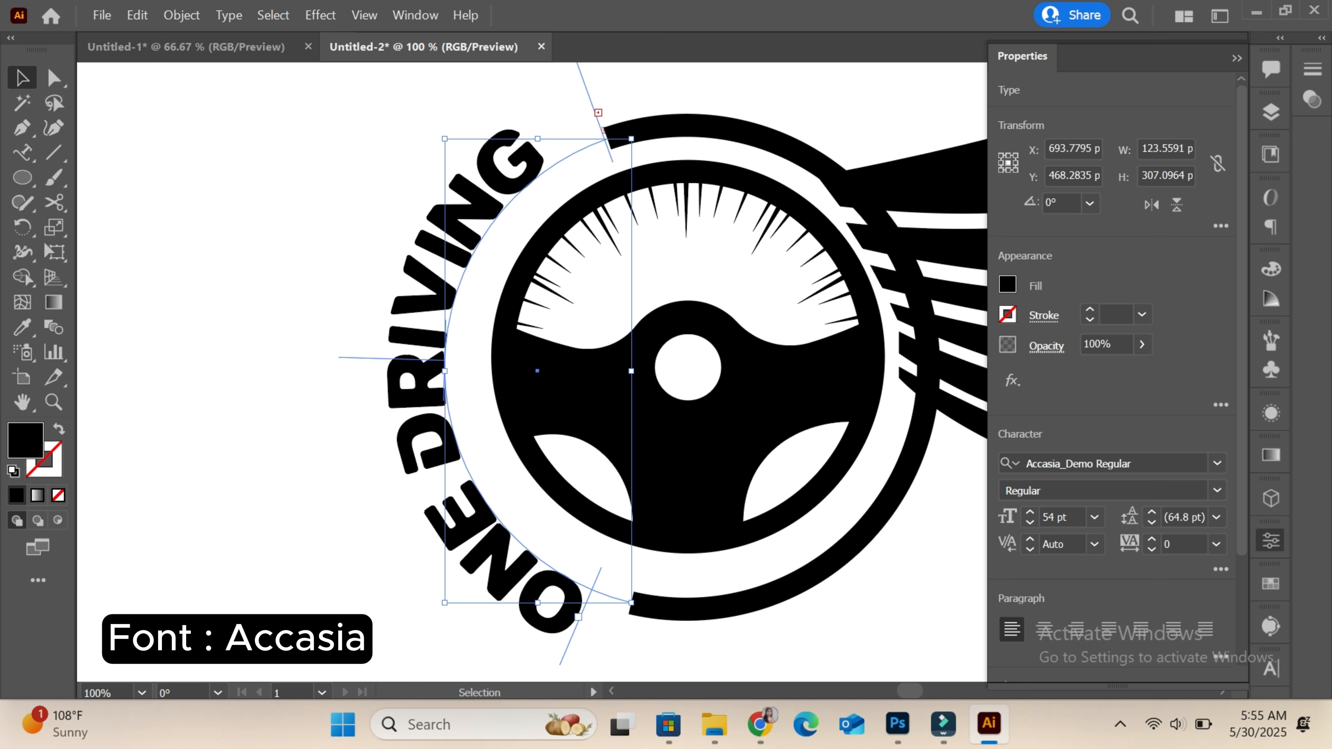
key(ctrl+z)
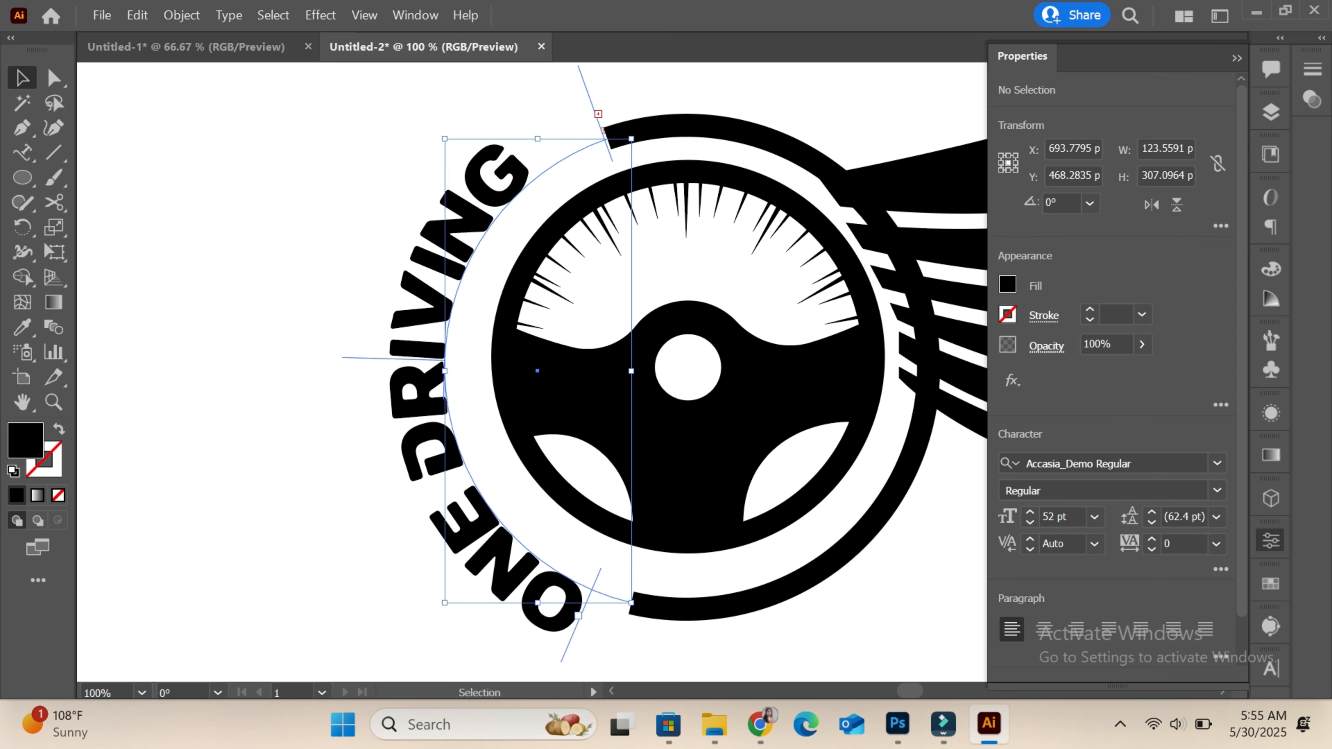
click(1030, 523)
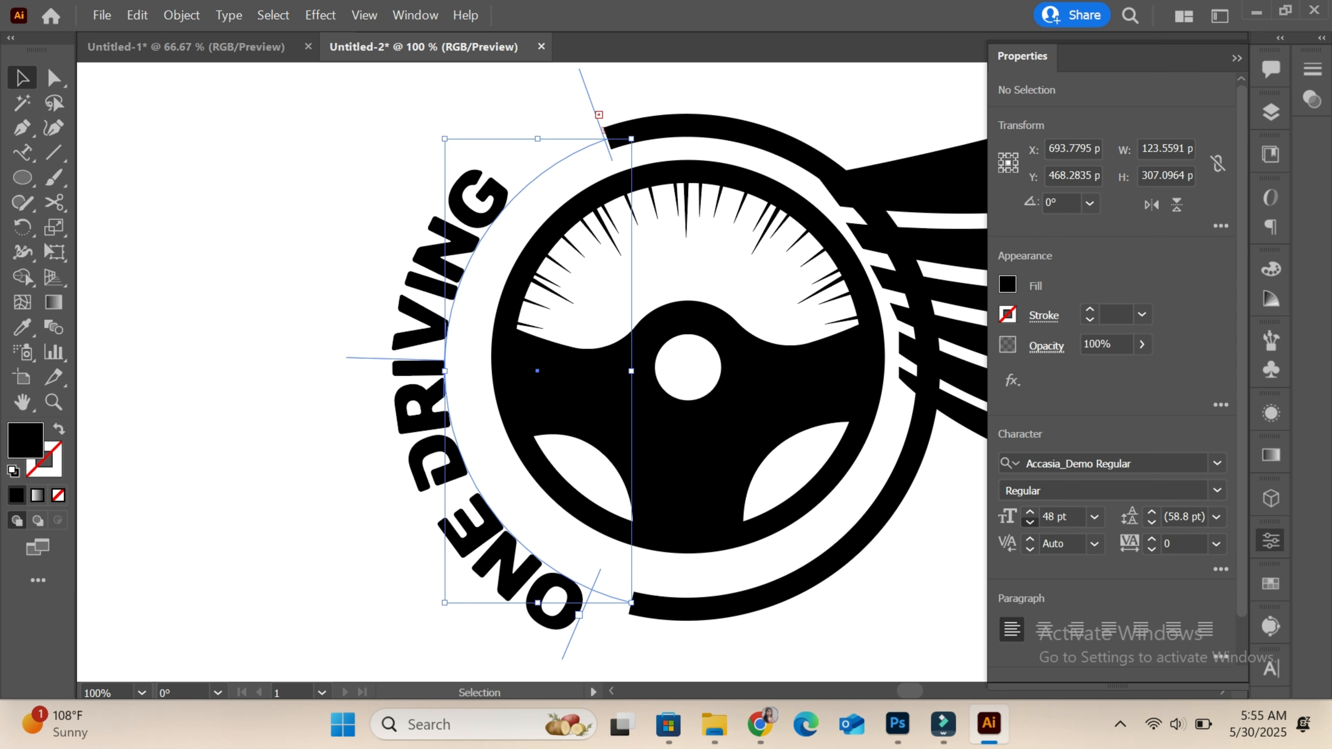
click(1030, 512)
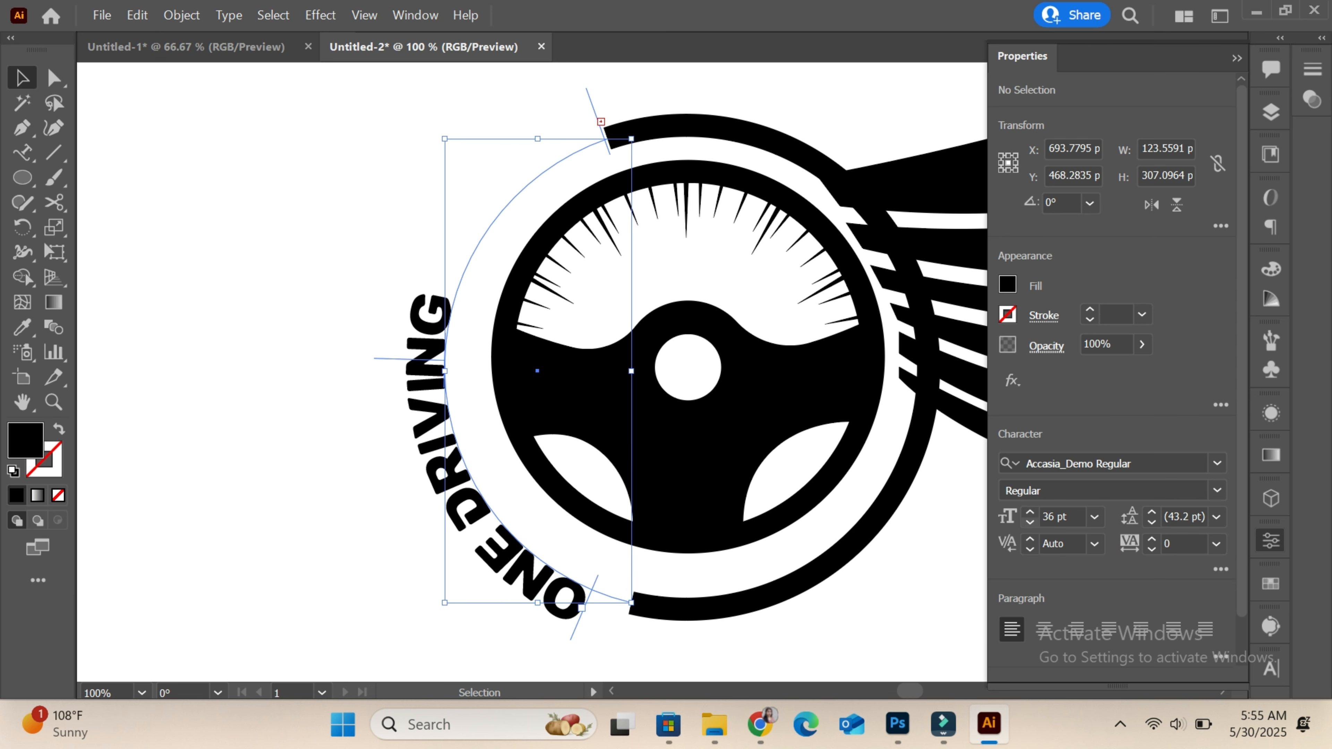
click(1029, 522)
drag(588, 599, 617, 608)
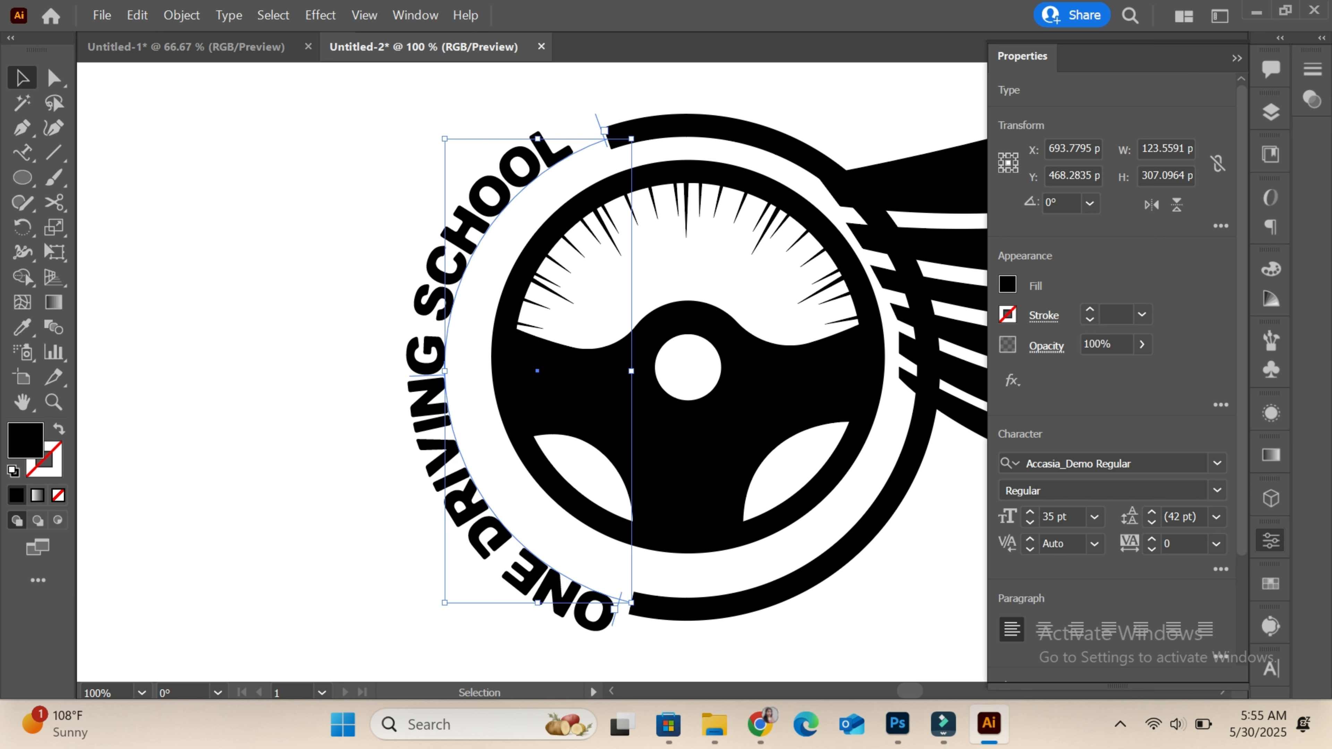
click(1029, 512)
click(1030, 512)
key(ctrl+shift+a)
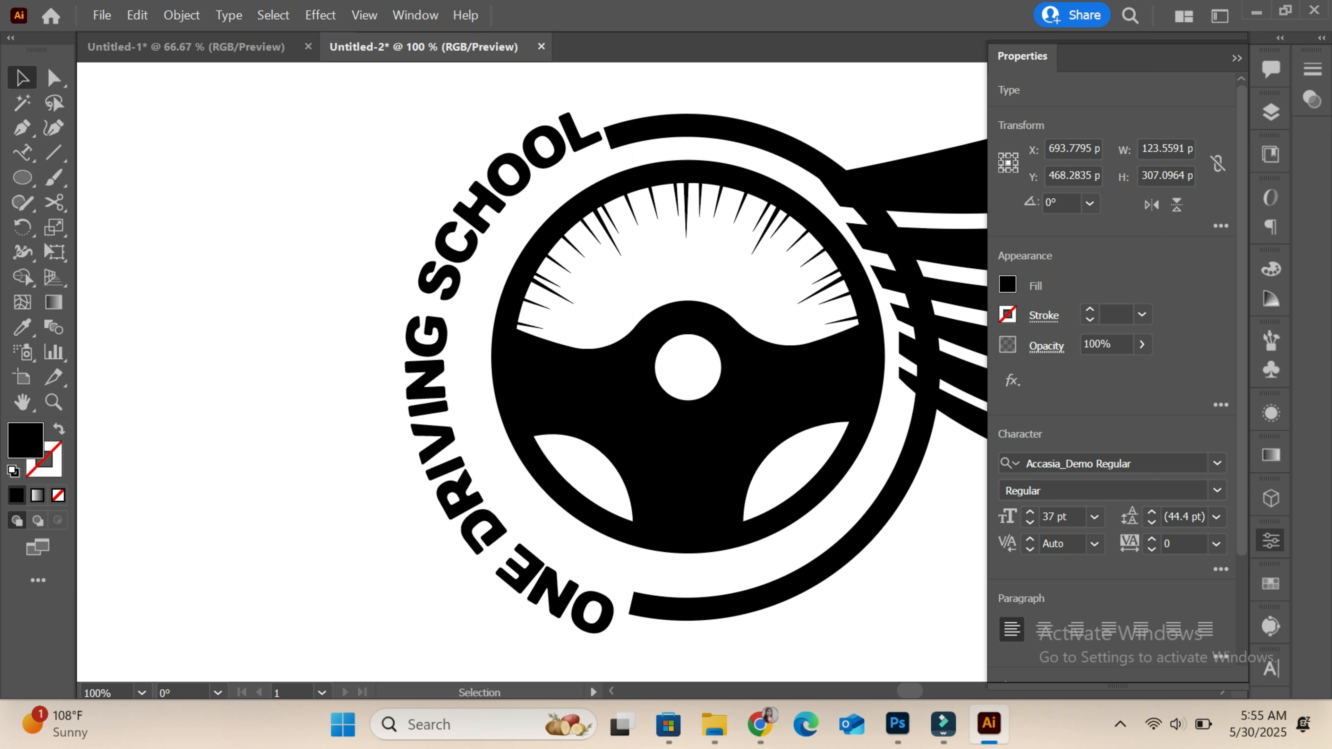
Step: Convert the curved text to outlines and scale it down slightly, leaving small gaps to the ends of the black ring
click(426, 380)
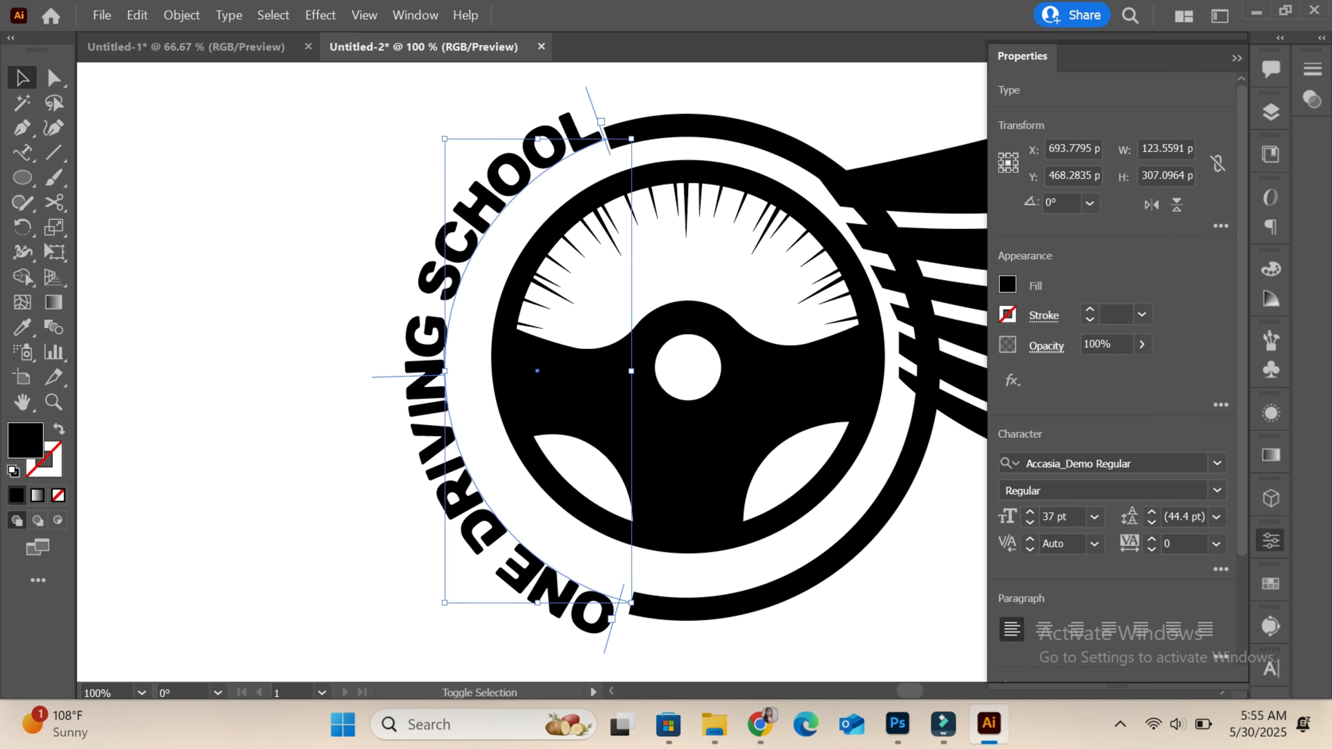
drag(632, 137, 627, 150)
key(ctrl+shift+a)
Step: Cut the outer ring above and below the feathers with Scissors and delete the segment crossing the wing
scroll(532, 373, right, 6)
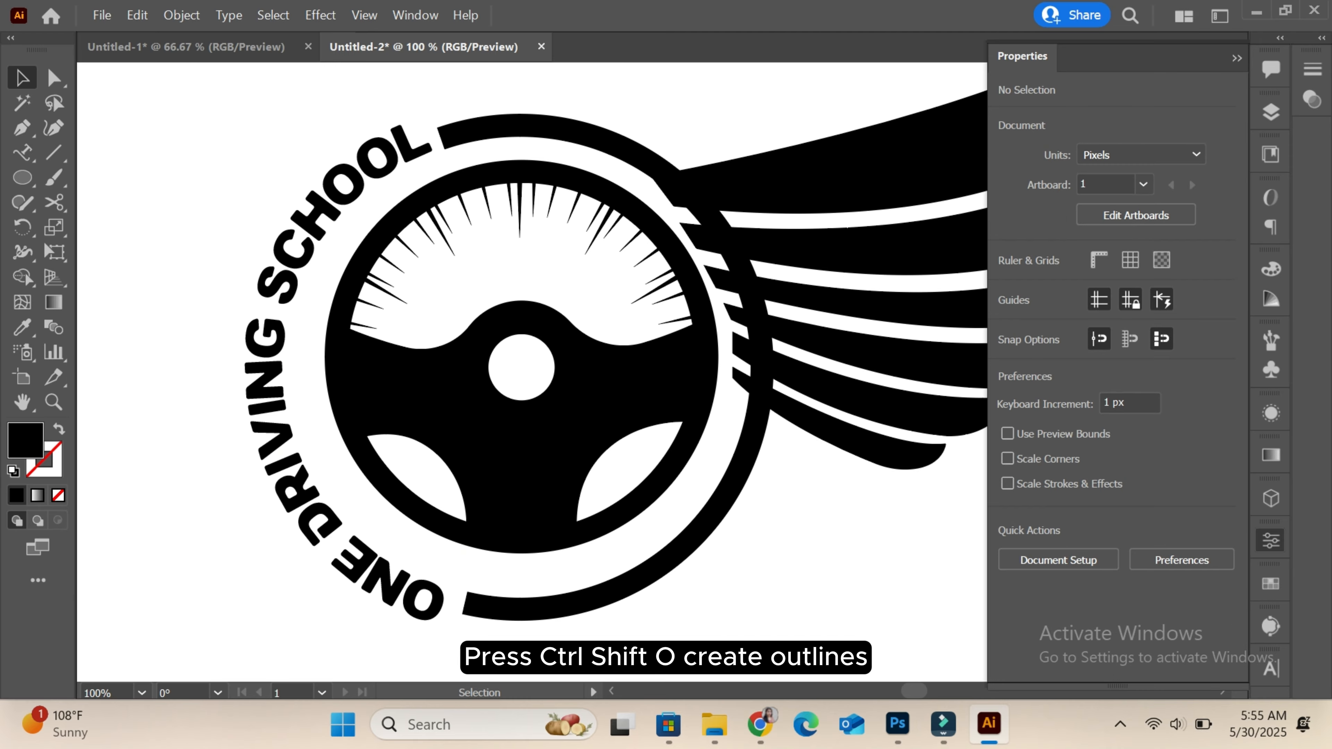
click(618, 164)
key(c)
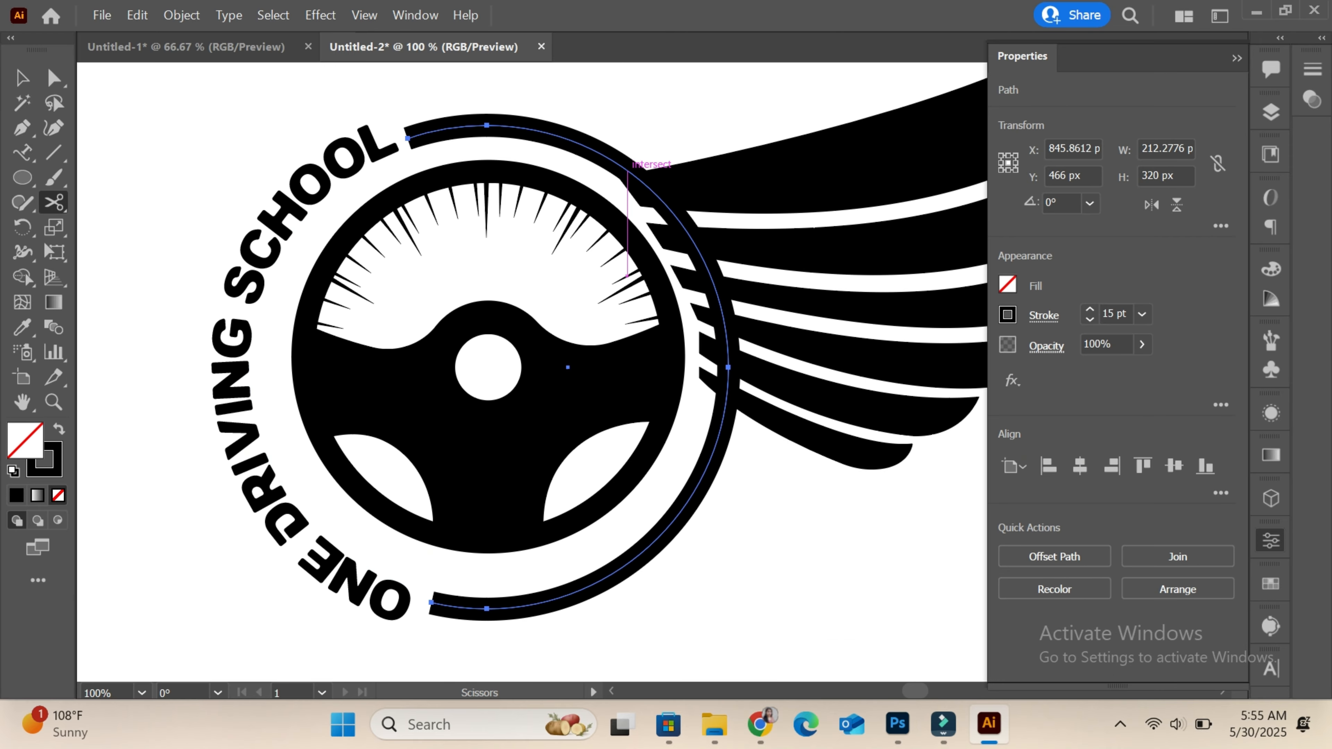
click(620, 165)
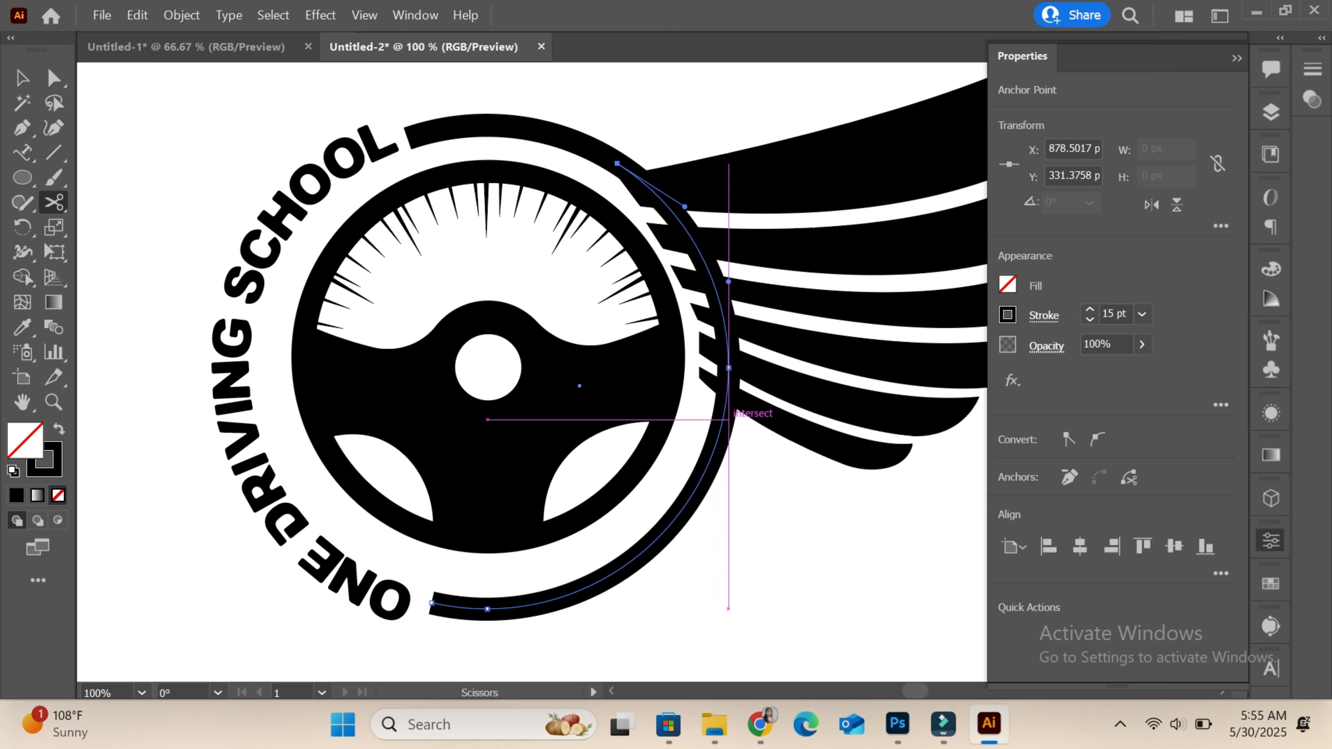
click(723, 416)
key(v)
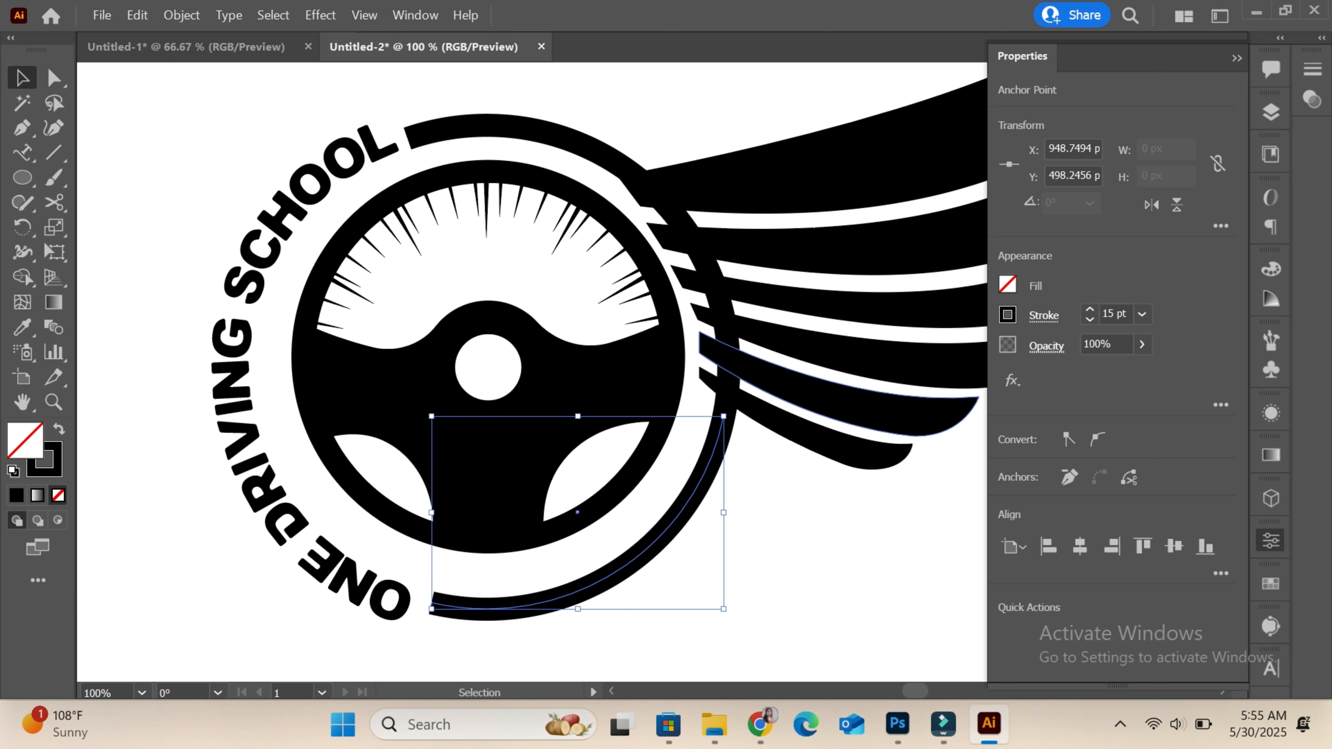
key(Delete)
click(1237, 57)
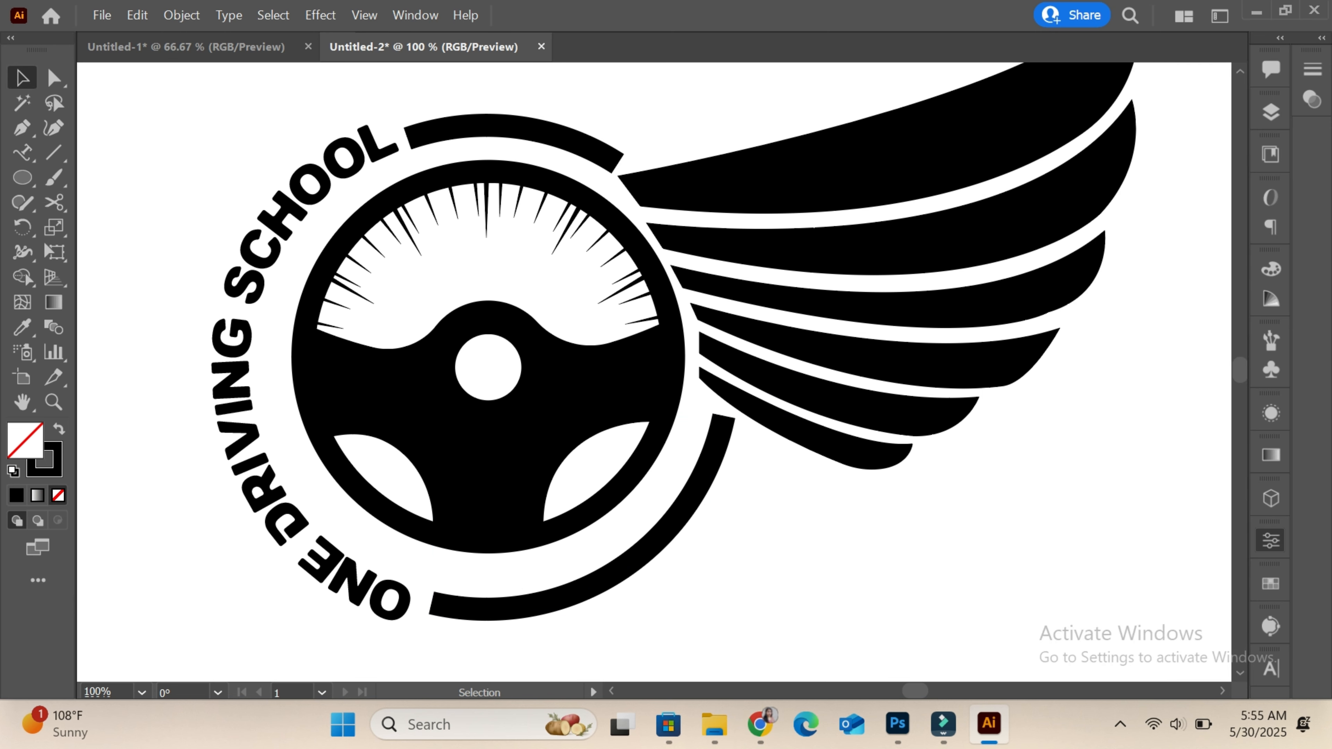
Step: Convert the strokes of the upper and lower outer ring segments to outlined shapes
click(504, 126)
shift+click(679, 524)
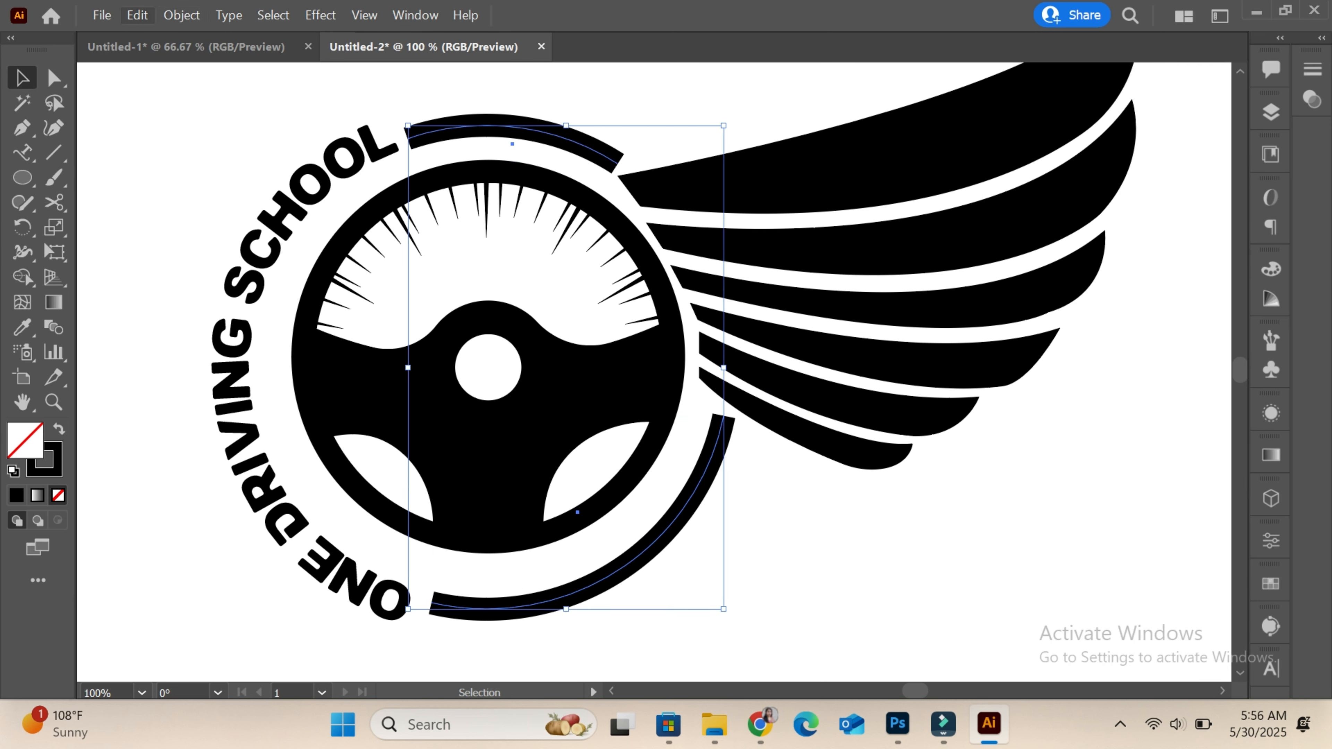
click(137, 15)
mouse_move(182, 15)
mouse_move(261, 532)
click(556, 256)
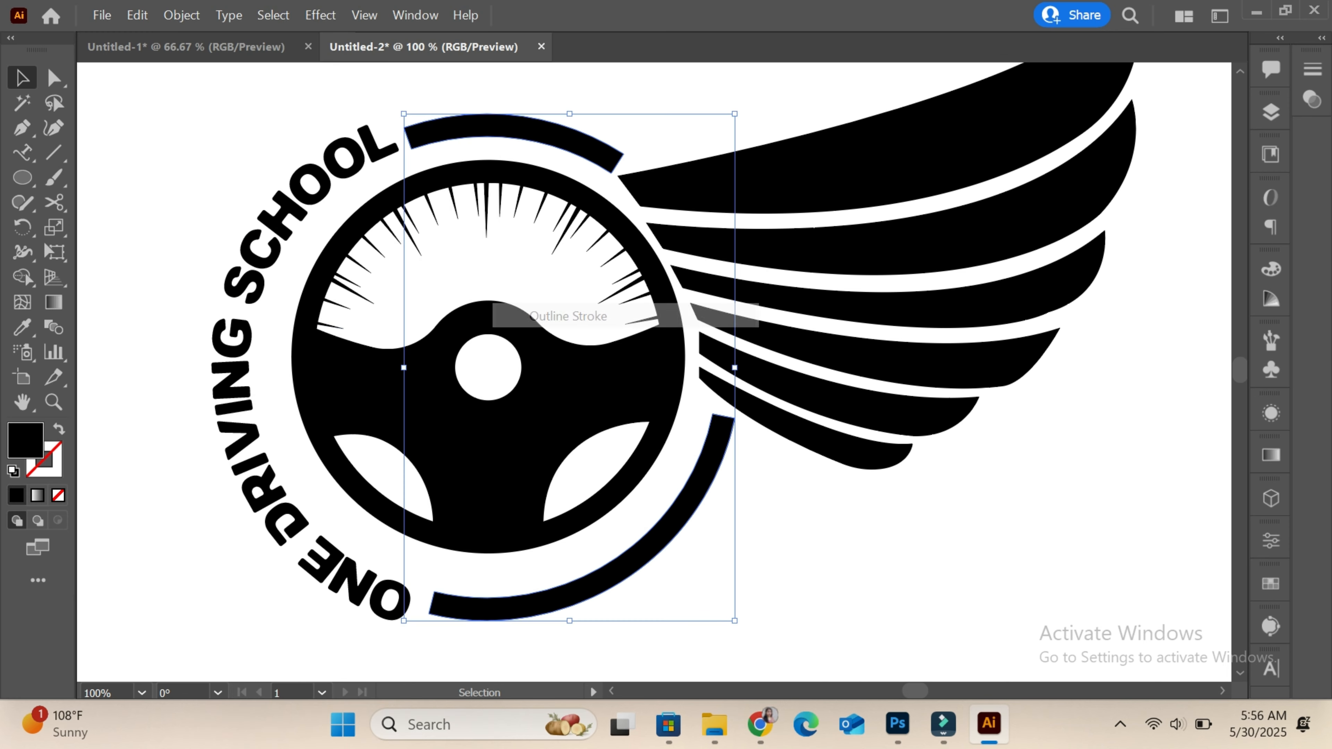
click(239, 340)
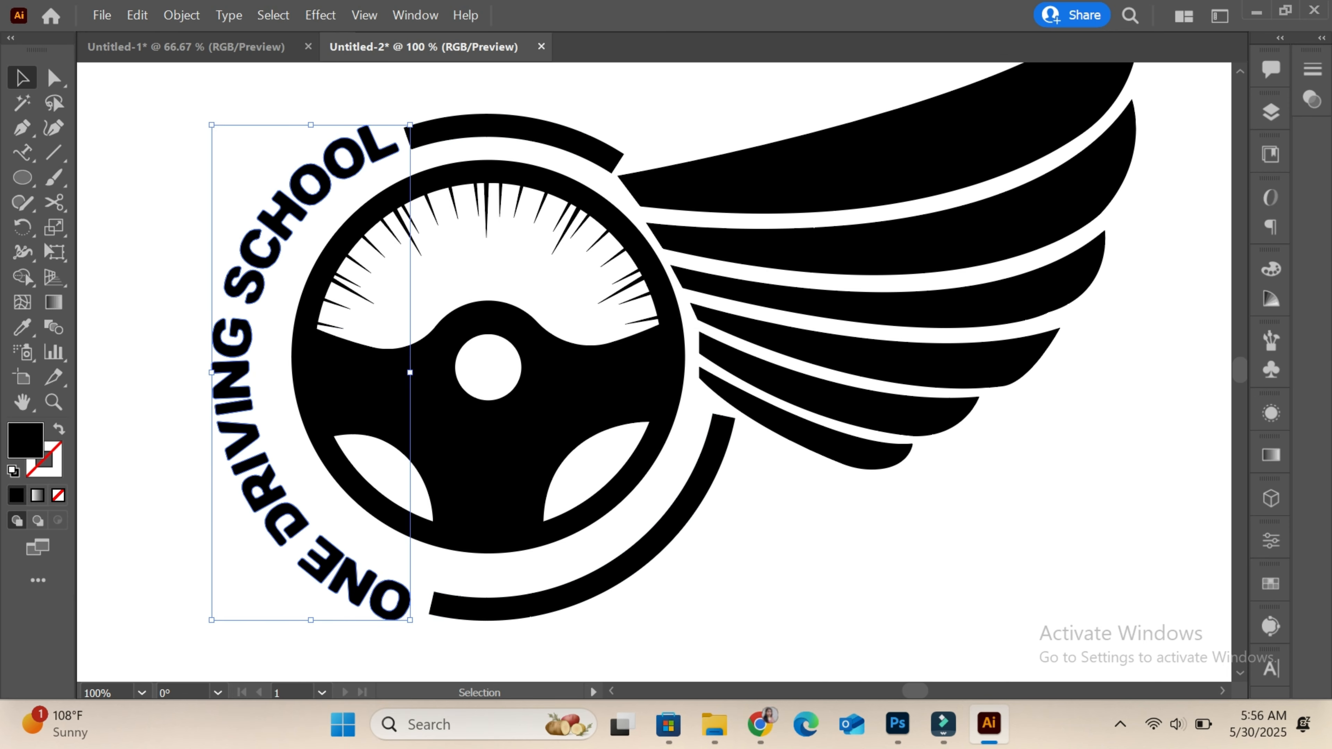
click(917, 567)
key(ctrl+plus)
key(ctrl+plus)
key(ctrl+plus)
scroll(654, 372, up, 4)
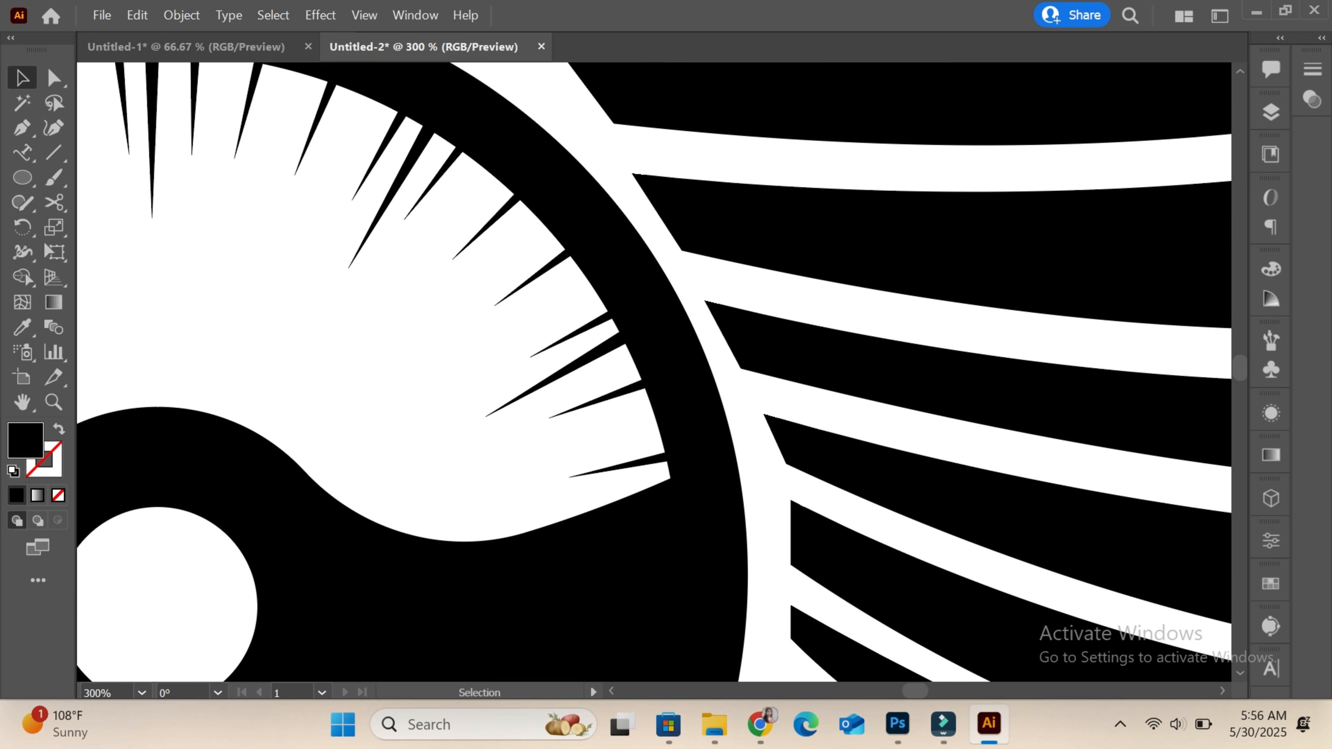
drag(492, 267, 556, 437)
key(ctrl+0)
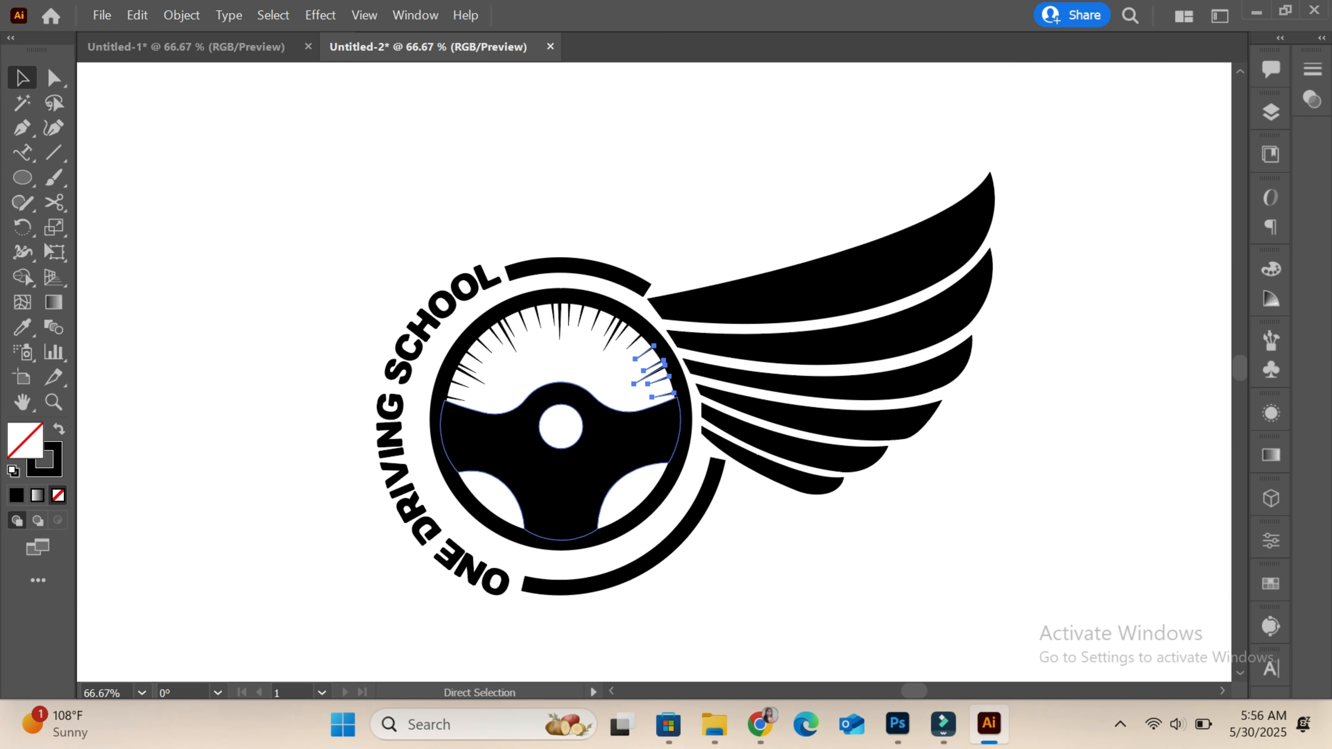
Step: Select all the gauge spikes inside the steering wheel and outline their strokes
key(ctrl+plus)
key(ctrl+plus)
key(ctrl+plus)
drag(488, 256, 580, 306)
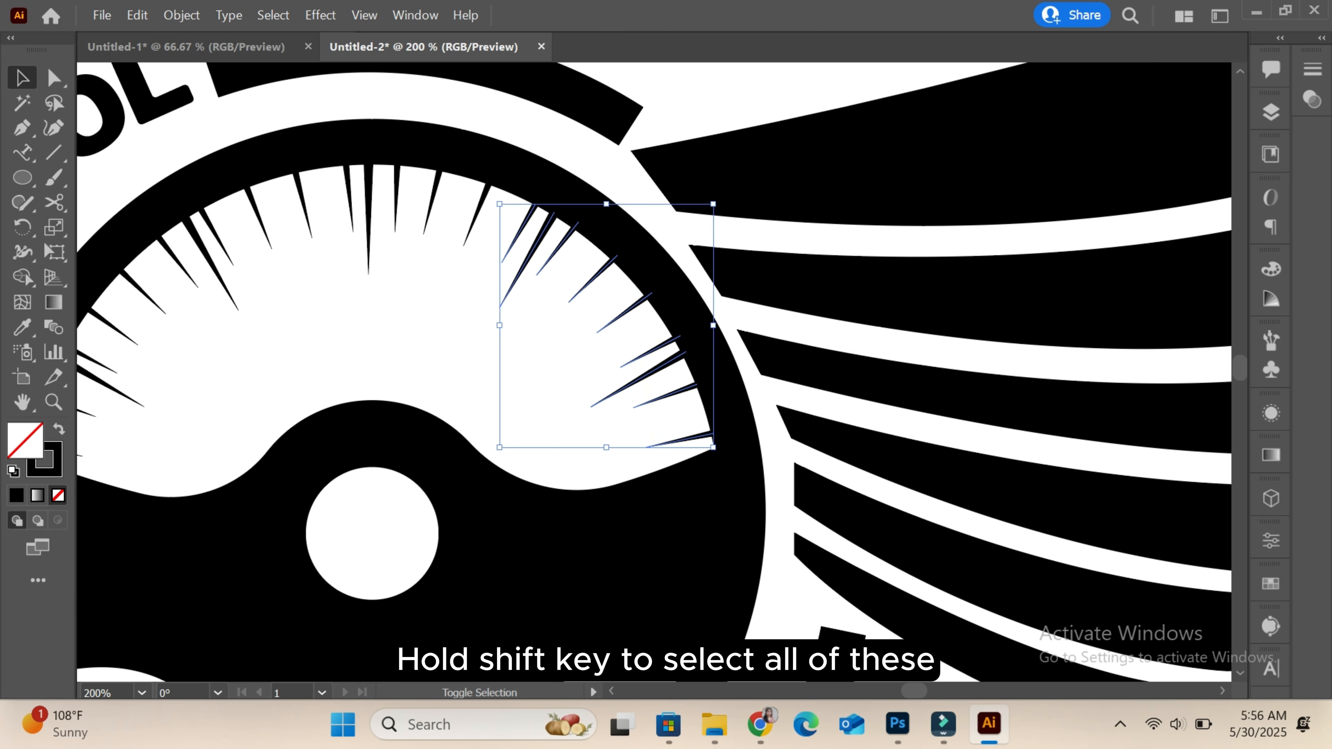
drag(357, 214, 186, 234)
scroll(186, 234, left, 8)
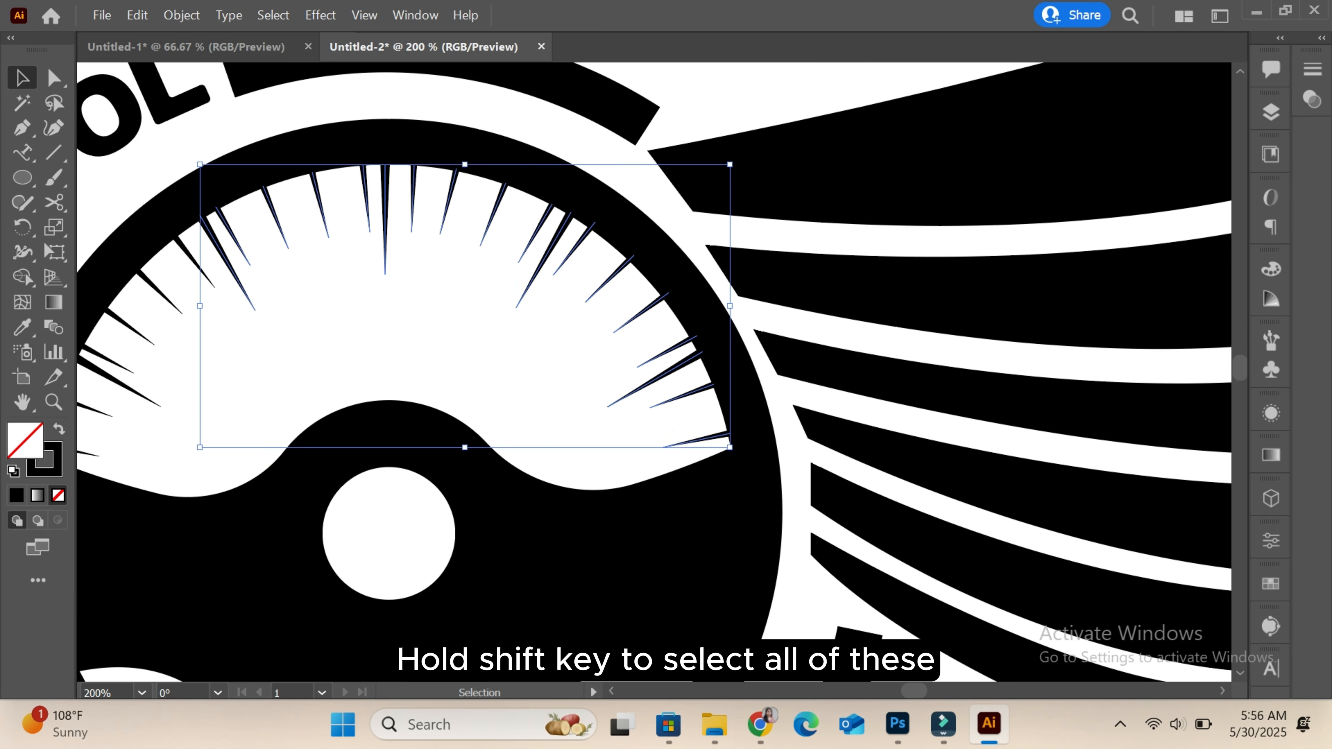
drag(326, 267, 273, 294)
drag(287, 405, 232, 336)
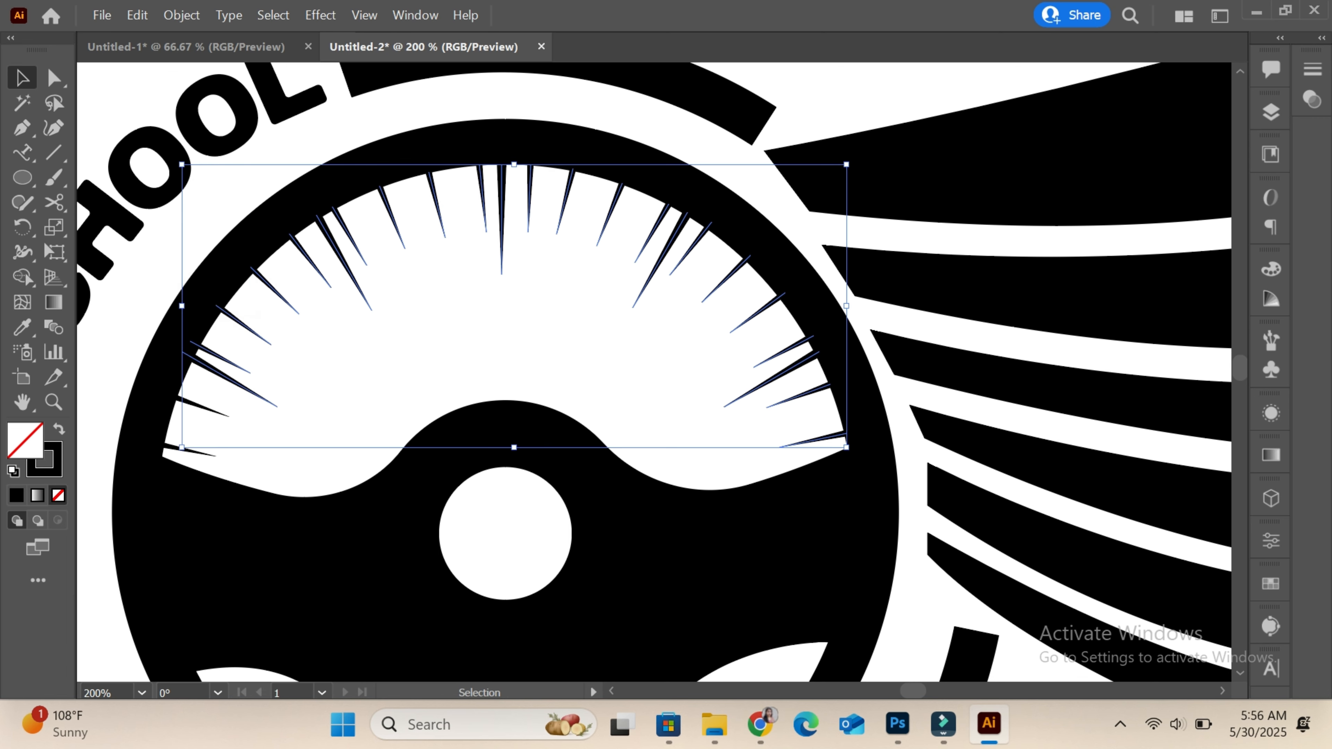
key(shift)
click(516, 266)
drag(234, 465, 203, 402)
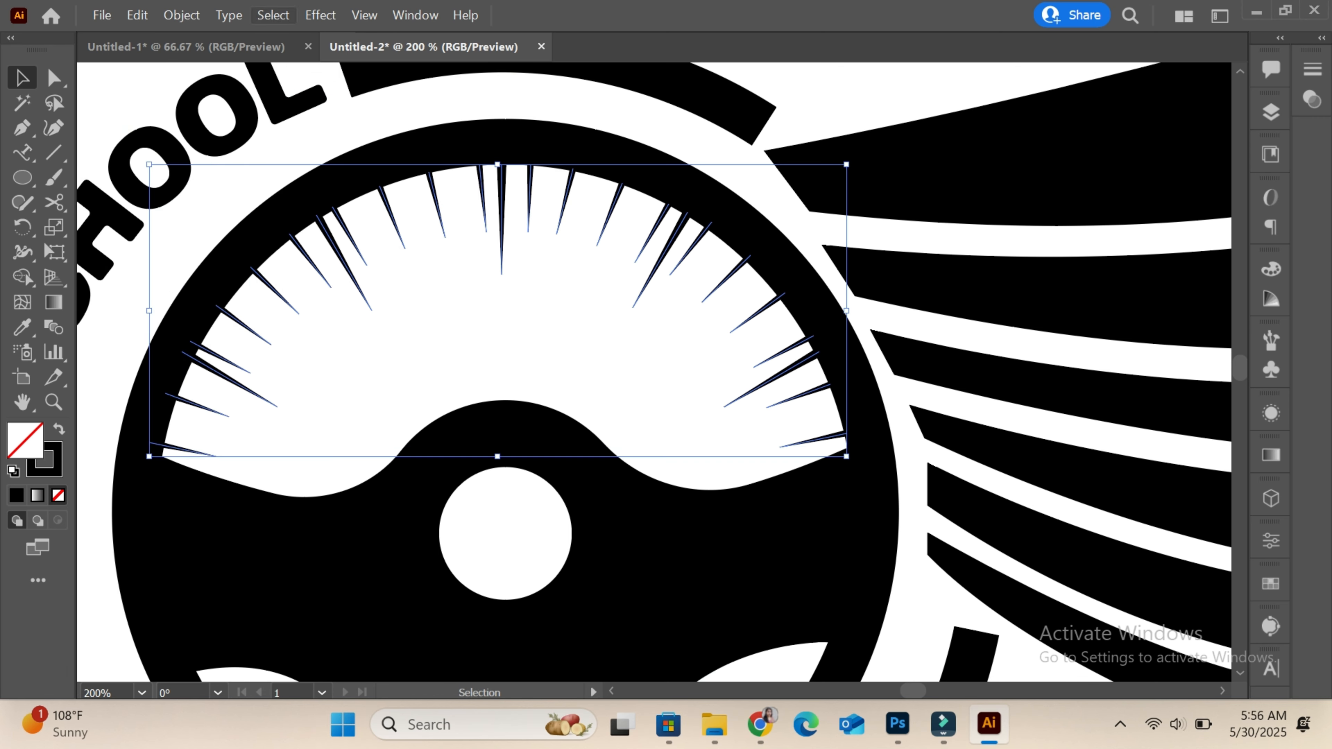
click(181, 14)
mouse_move(367, 533)
click(568, 316)
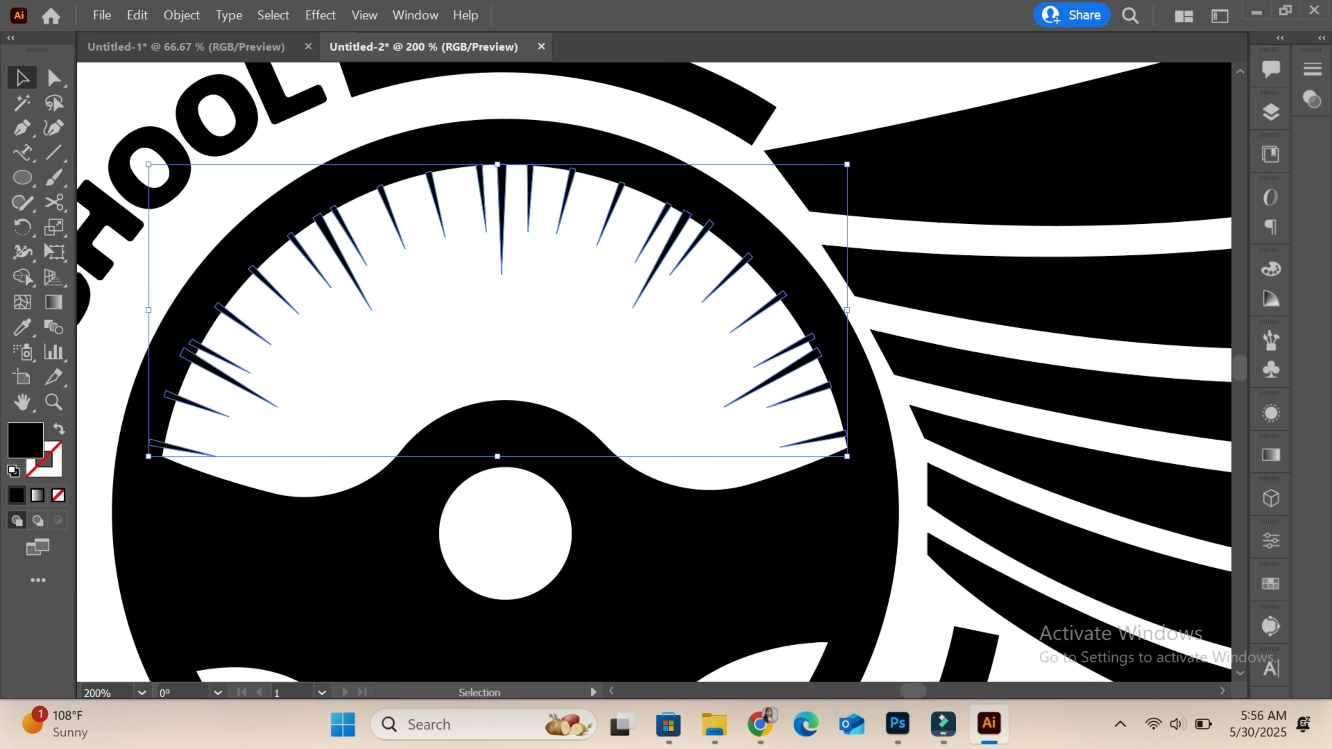
key(ctrl+shift+a)
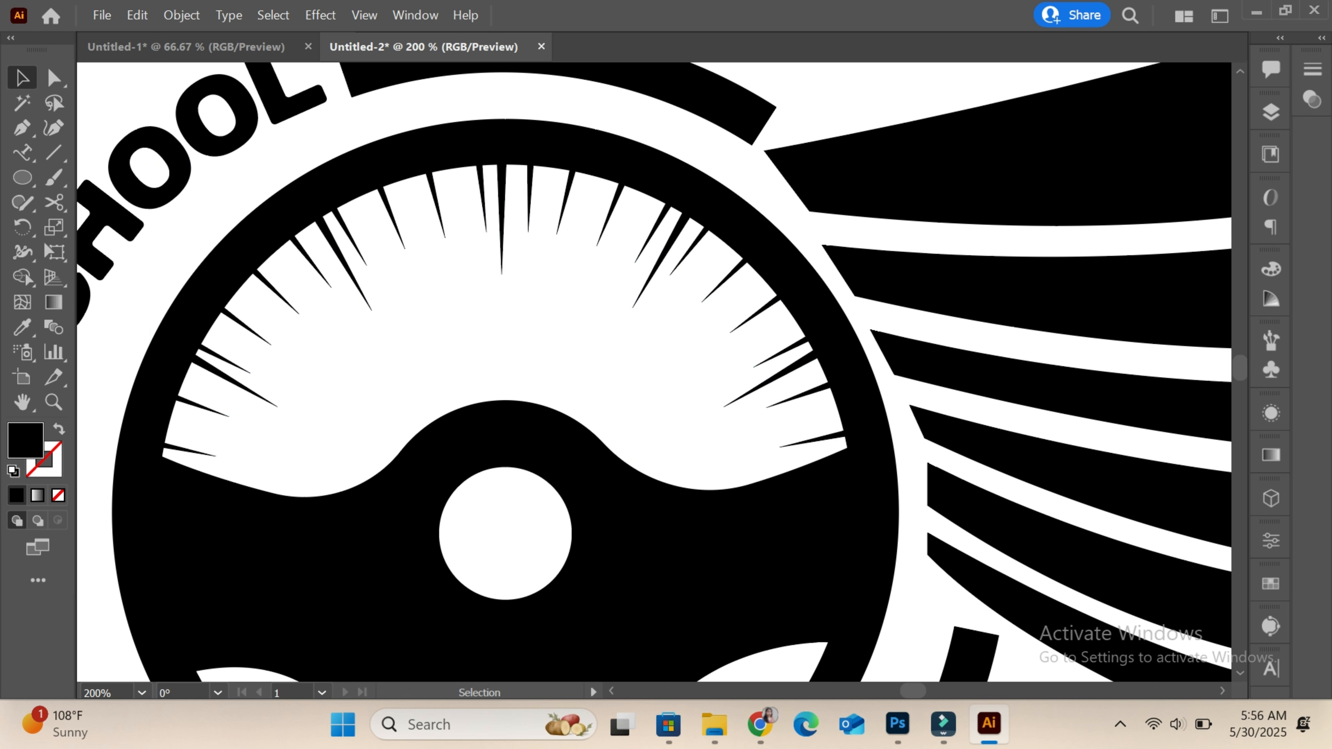
Step: Nudge the two lowest spikes at the gauge's left end and two spikes above them slightly to the right
drag(227, 464, 204, 409)
key(Right)
key(Right)
key(ctrl+shift+a)
drag(259, 331, 247, 324)
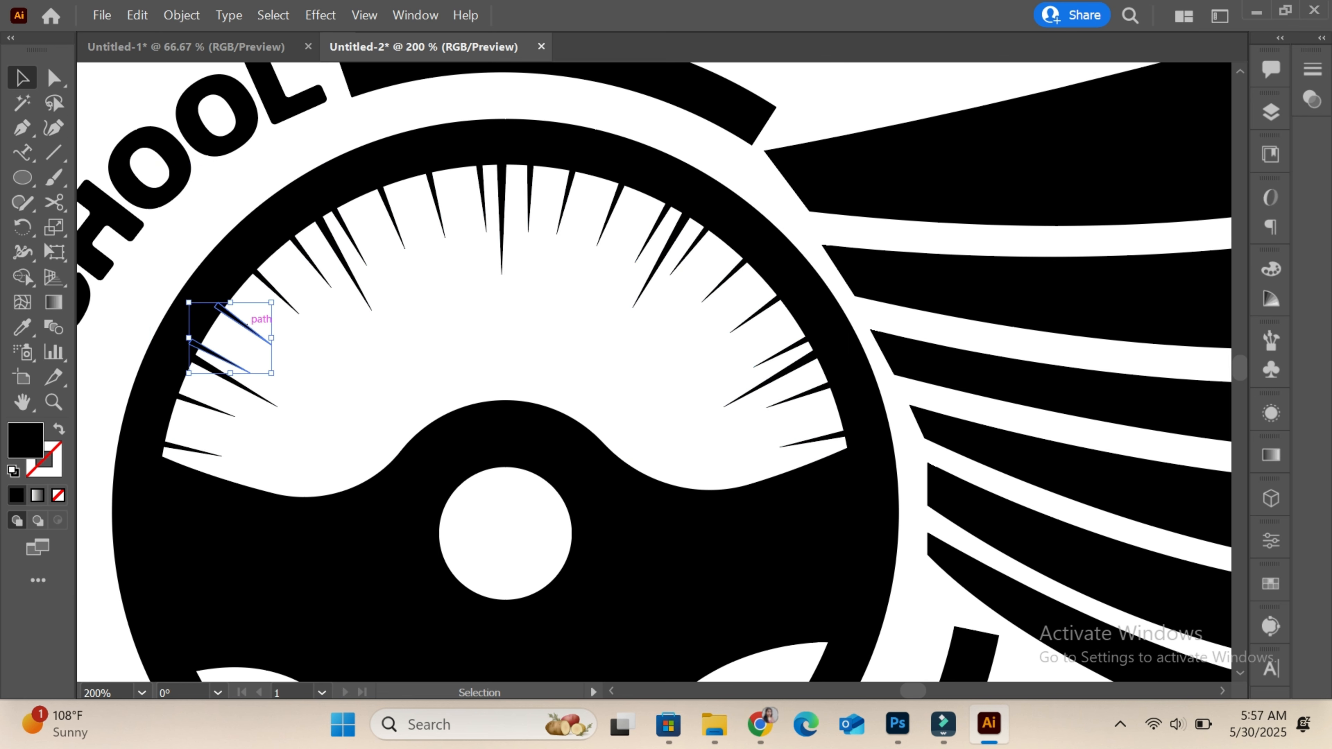
key(Right)
key(Right)
key(ctrl+shift+a)
key(ctrl+minus)
key(ctrl+minus)
key(ctrl+minus)
key(ctrl+minus)
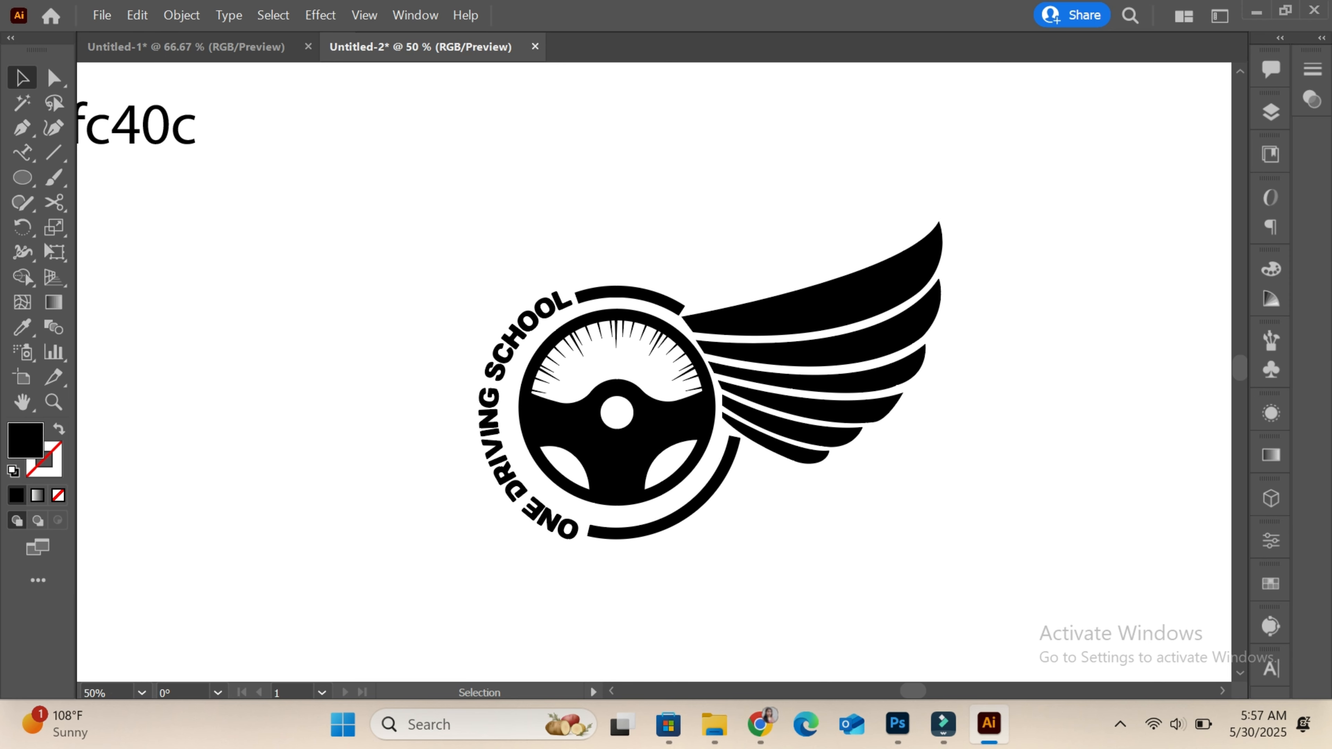
key(ctrl+minus)
drag(794, 276, 744, 459)
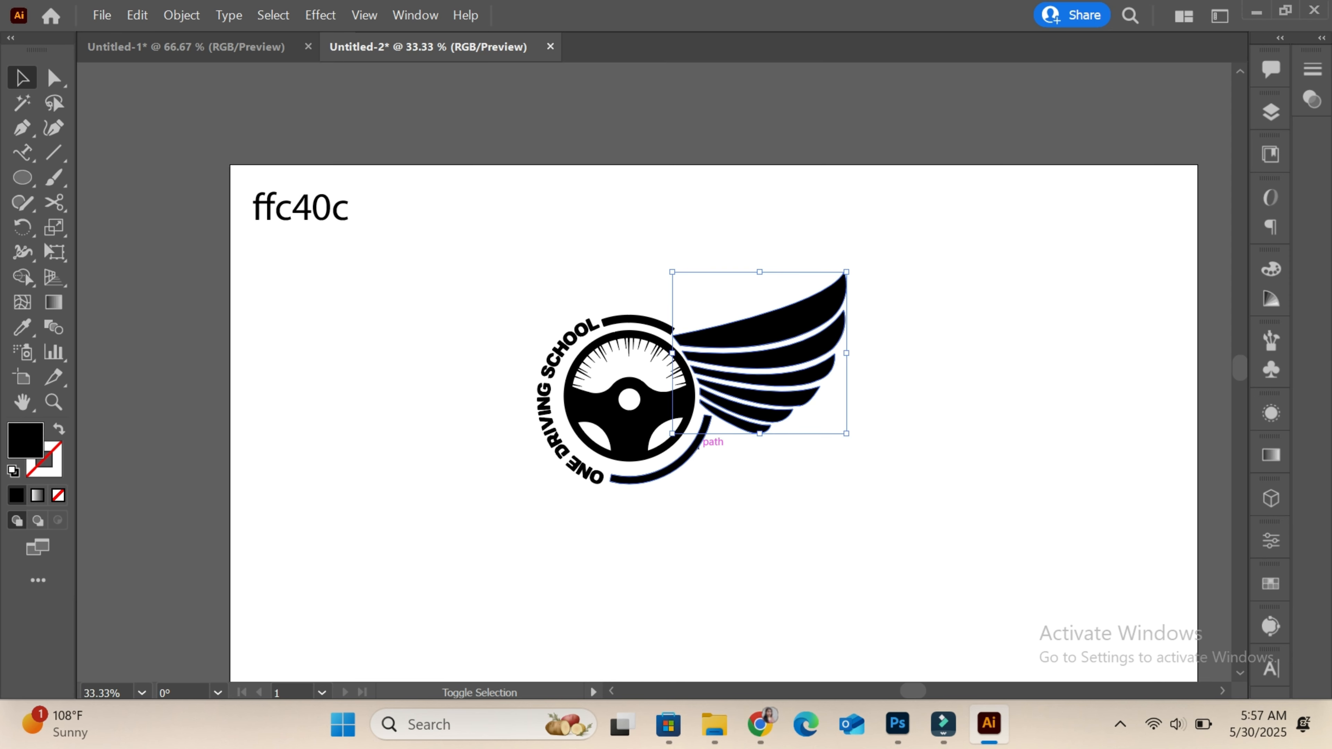
shift+click(703, 440)
key(ctrl+shift+a)
Step: Try to colour the steering wheel's inner spoke shape and the curved lettering white with the Eyedropper
key(ctrl+plus)
click(581, 439)
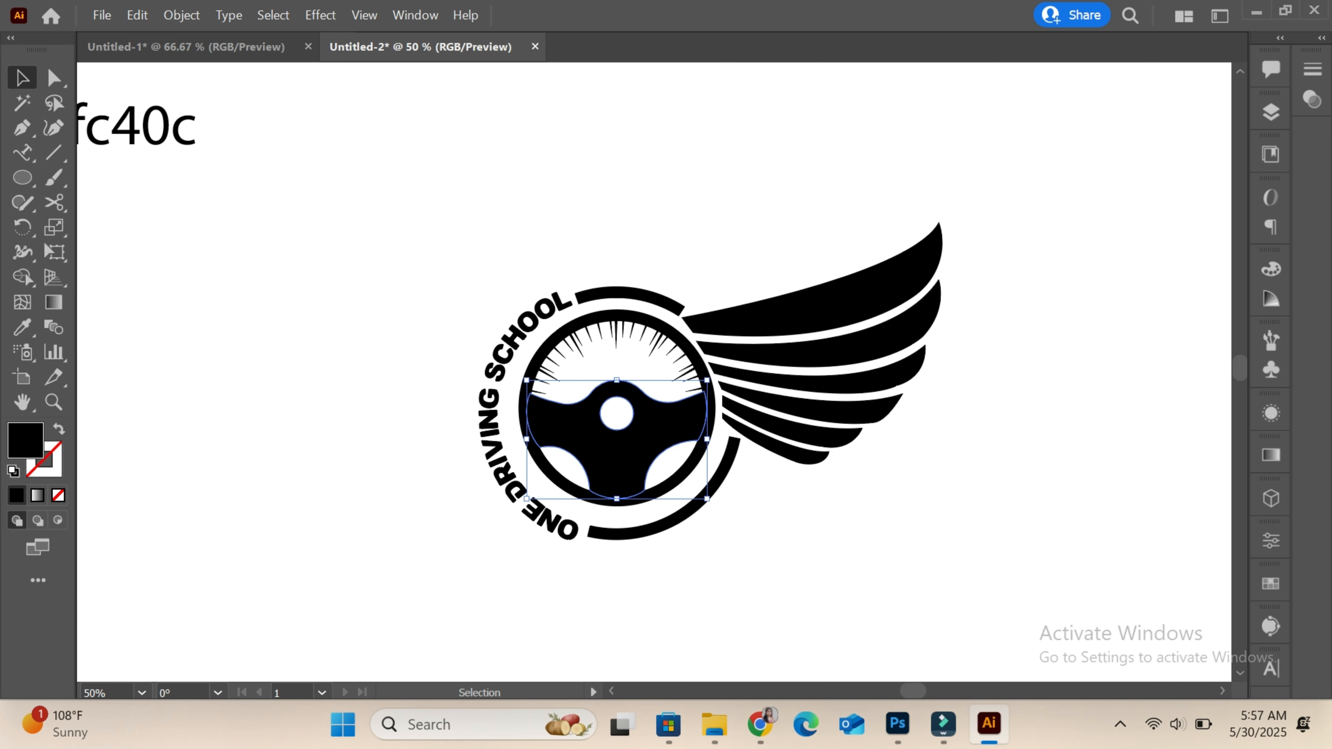
shift+click(495, 446)
key(i)
click(582, 373)
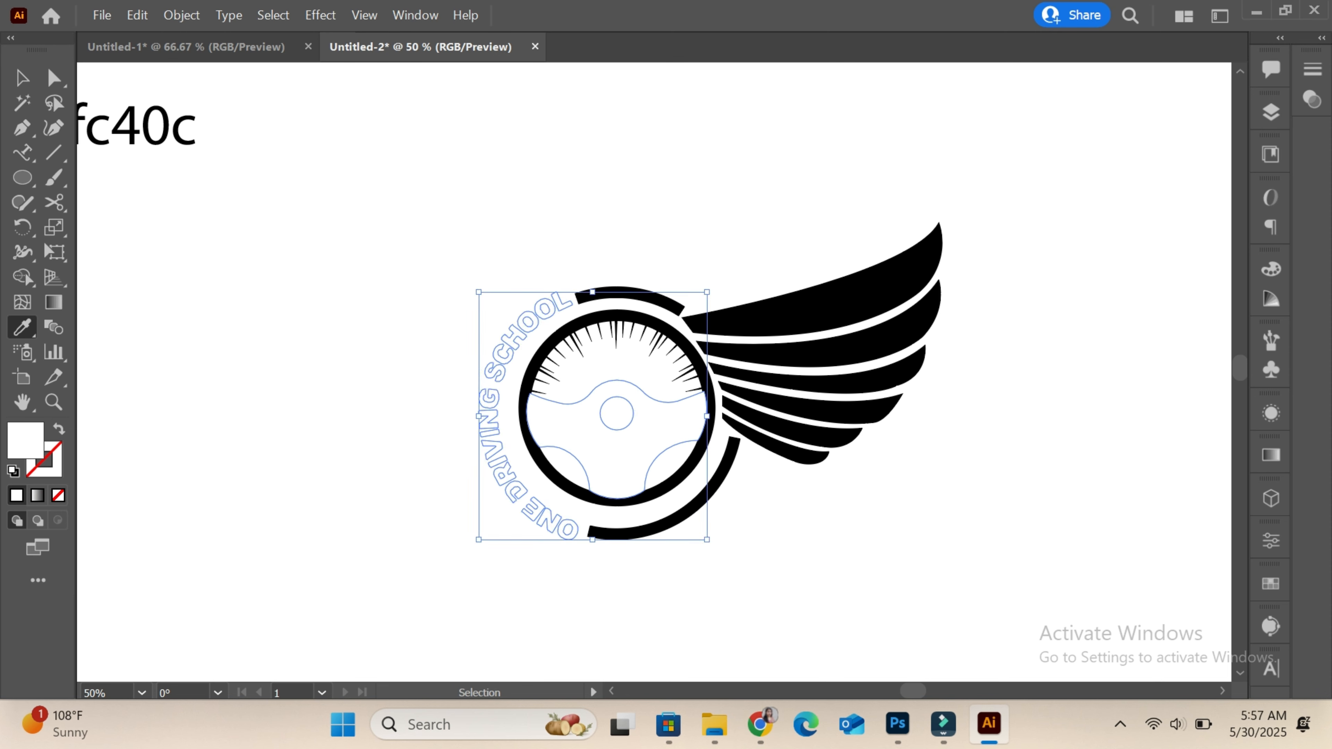
key(ctrl+shift+a)
key(ctrl+z)
key(ctrl+z)
key(v)
click(452, 347)
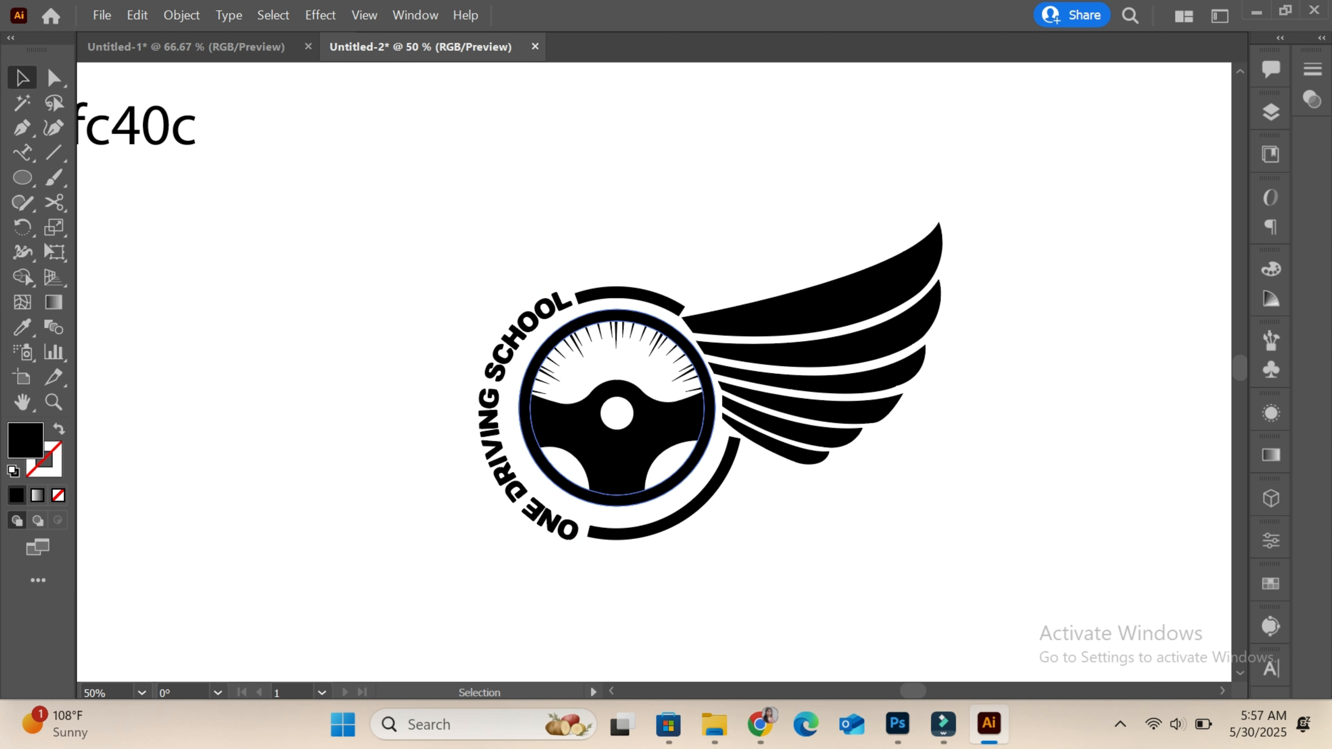
Step: Bring the steering wheel's circular rim to the front of the artwork
right_click(656, 491)
mouse_move(744, 381)
click(997, 381)
click(445, 404)
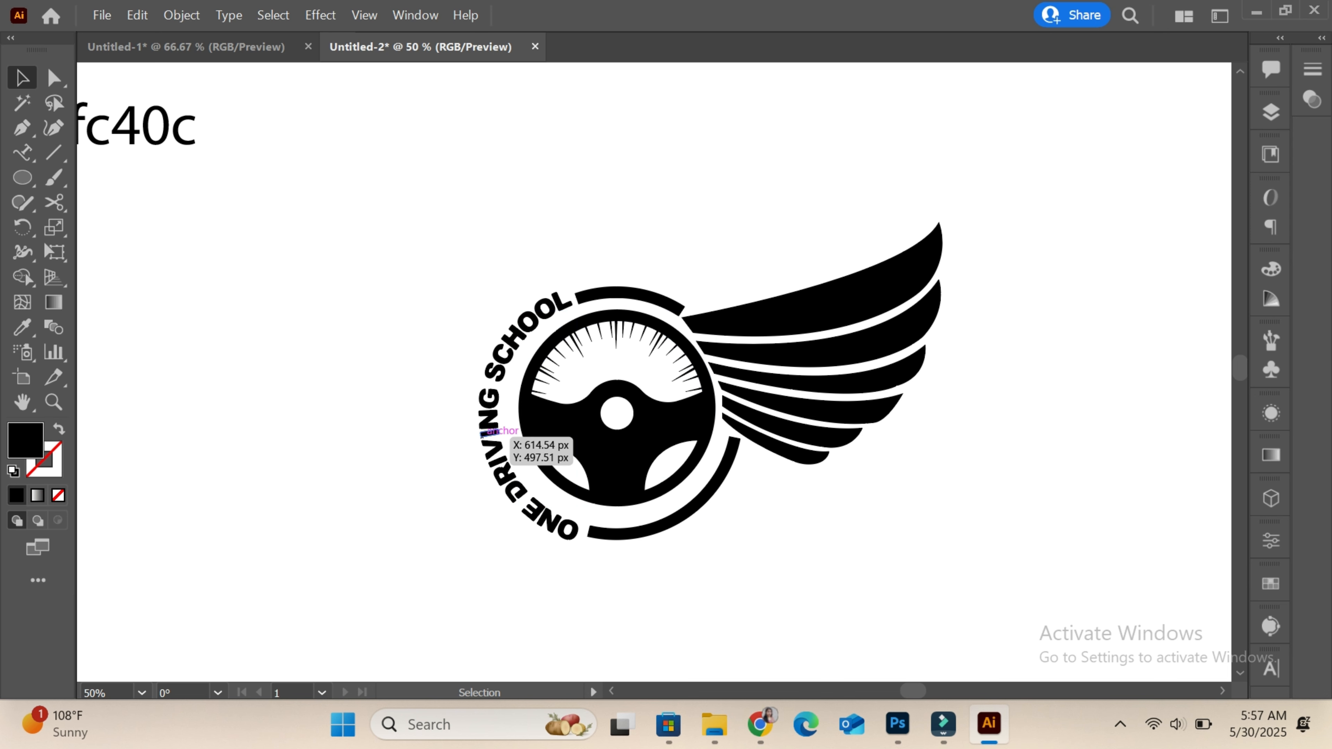
Step: Fill the curved lettering and the steering wheel's inner spoke shape with white sampled from the artboard
click(495, 432)
shift+click(569, 428)
key(i)
click(452, 409)
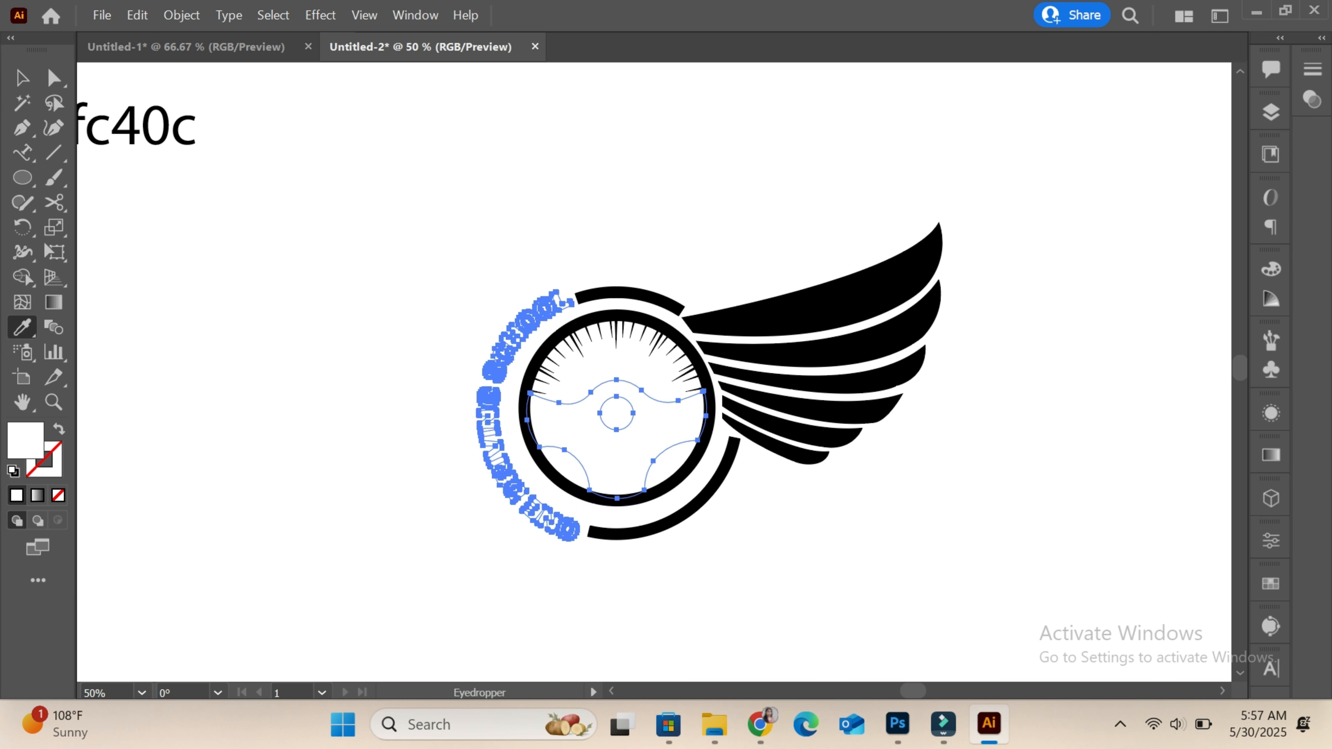
ctrl+click(451, 409)
key(v)
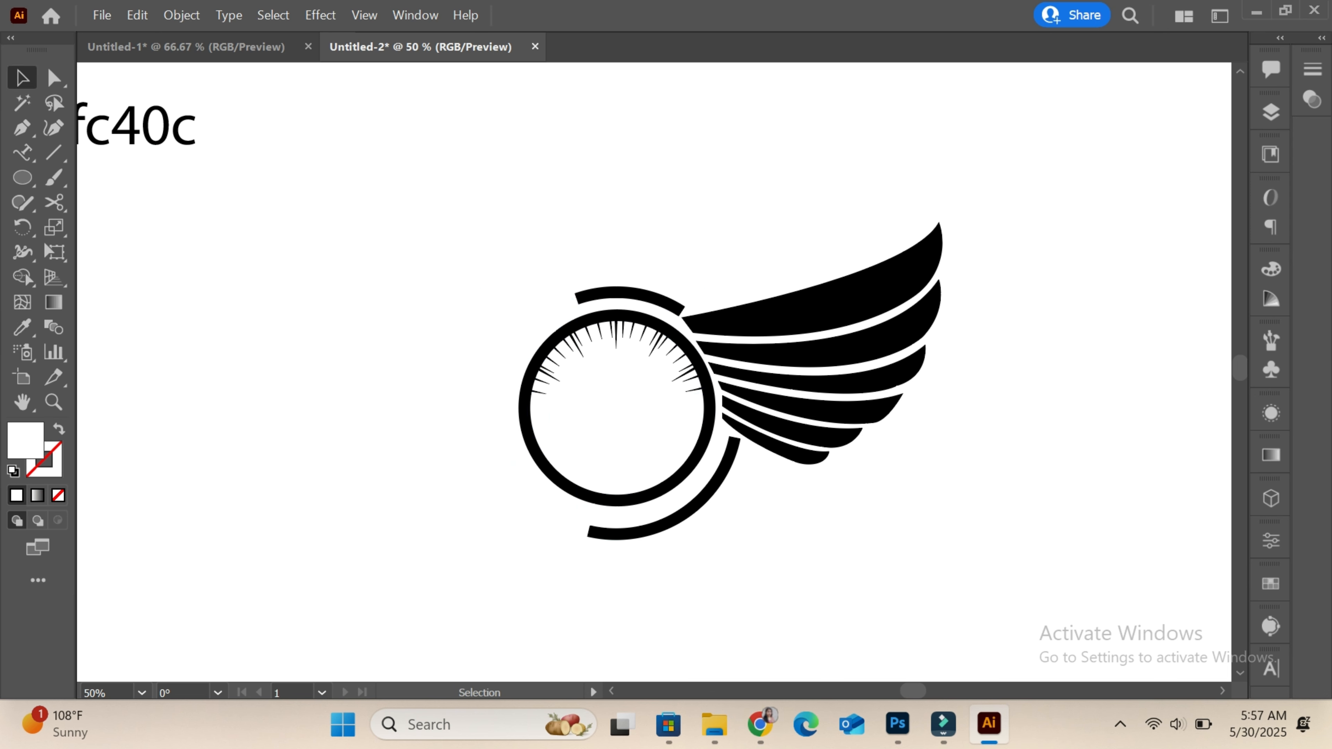
Step: Recolour the wing, steering-wheel rim, gauge spikes and outer ring segments with the hex fill ffc40c
drag(494, 190, 867, 566)
scroll(868, 566, left, 5)
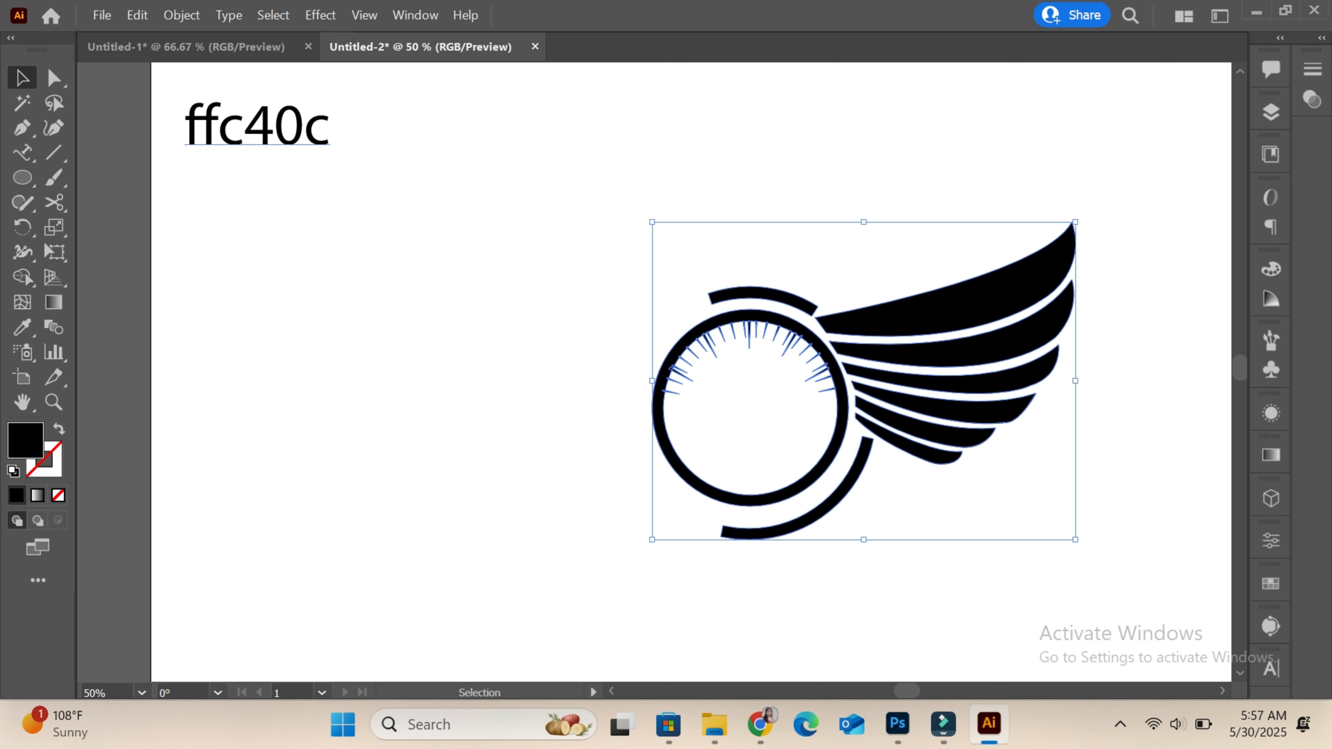
click(257, 127)
key(ctrl+c)
drag(644, 216, 916, 611)
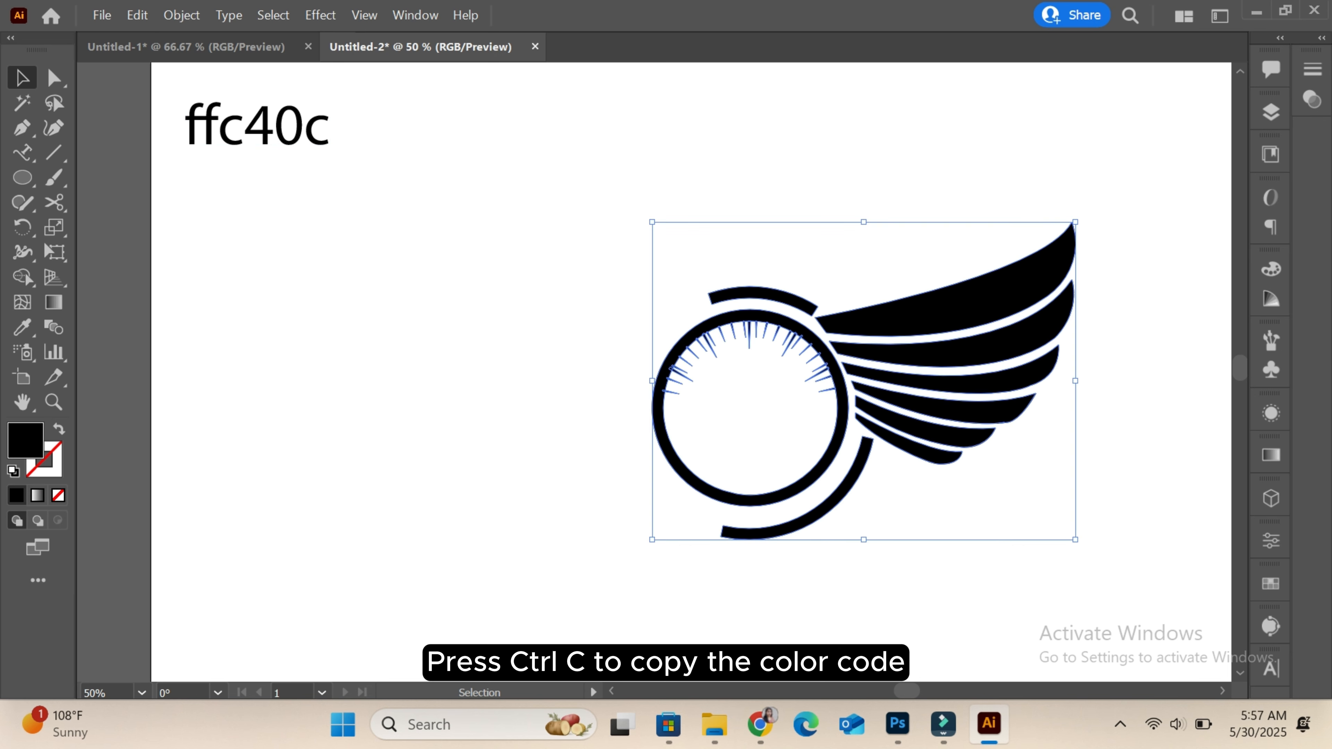
double_click(26, 440)
click(785, 84)
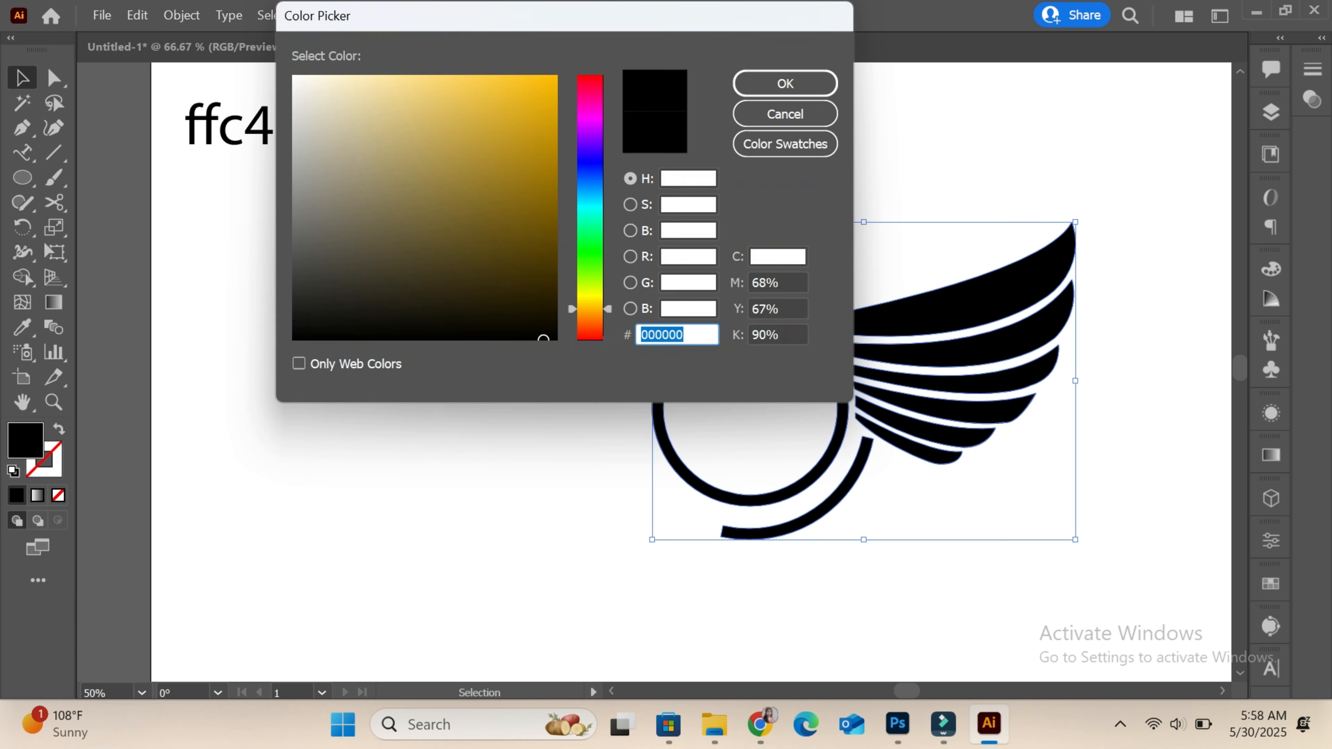
text(ffc40c)
click(785, 84)
click(785, 121)
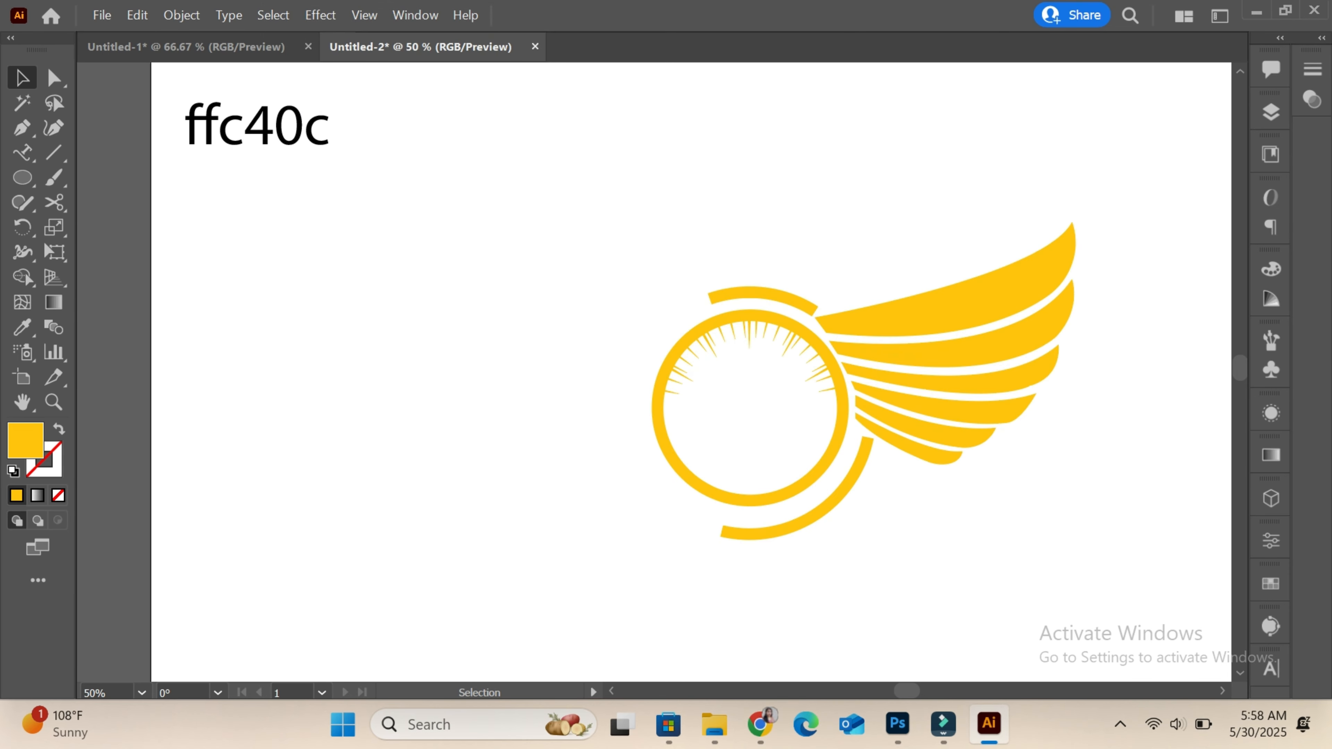
Step: Draw a rectangle covering the whole artboard as a background
scroll(654, 372, right, 3)
key(ctrl+minus)
key(ctrl+minus)
key(ctrl+minus)
drag(22, 178, 105, 179)
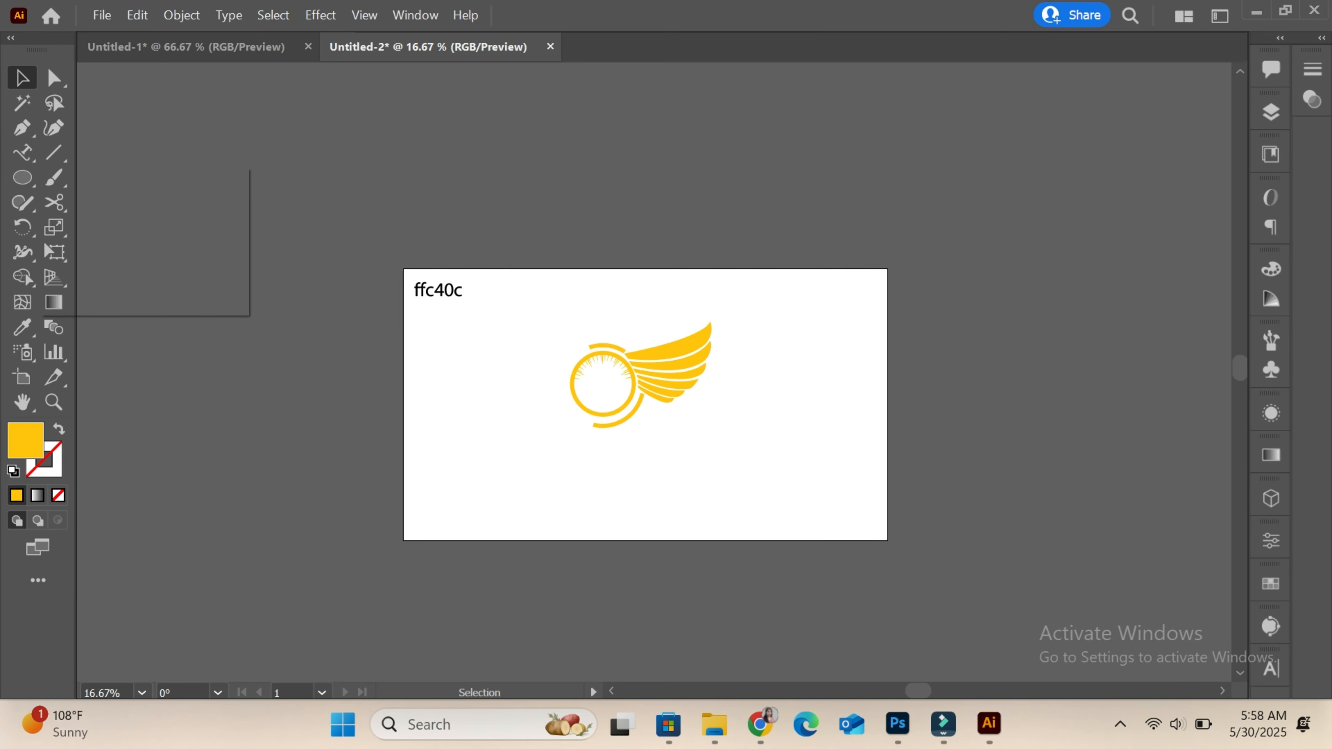
drag(404, 269, 887, 540)
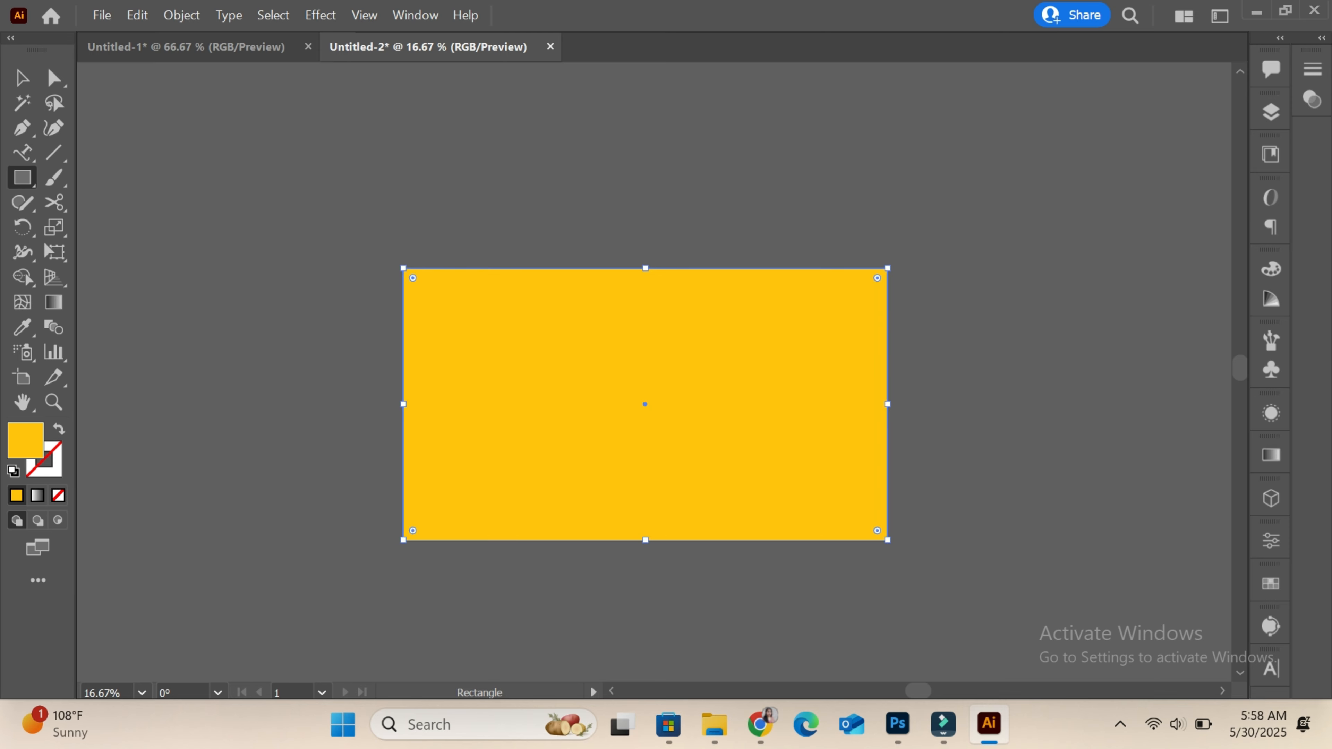
Step: Fill the background rectangle with black and send it to the back
double_click(25, 440)
click(546, 333)
click(782, 80)
right_click(674, 397)
mouse_move(734, 586)
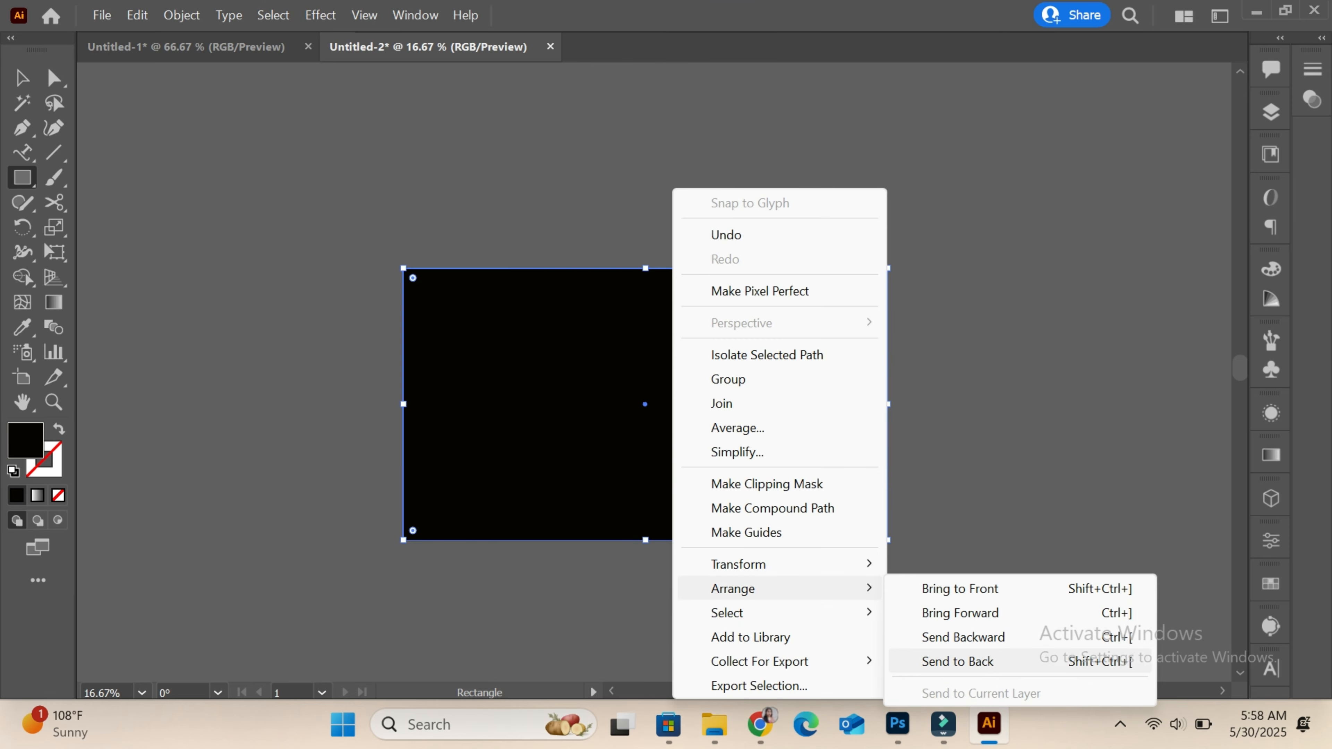
click(958, 657)
Step: Find the black background rectangle in the layer contents and lock it
key(ctrl+equal)
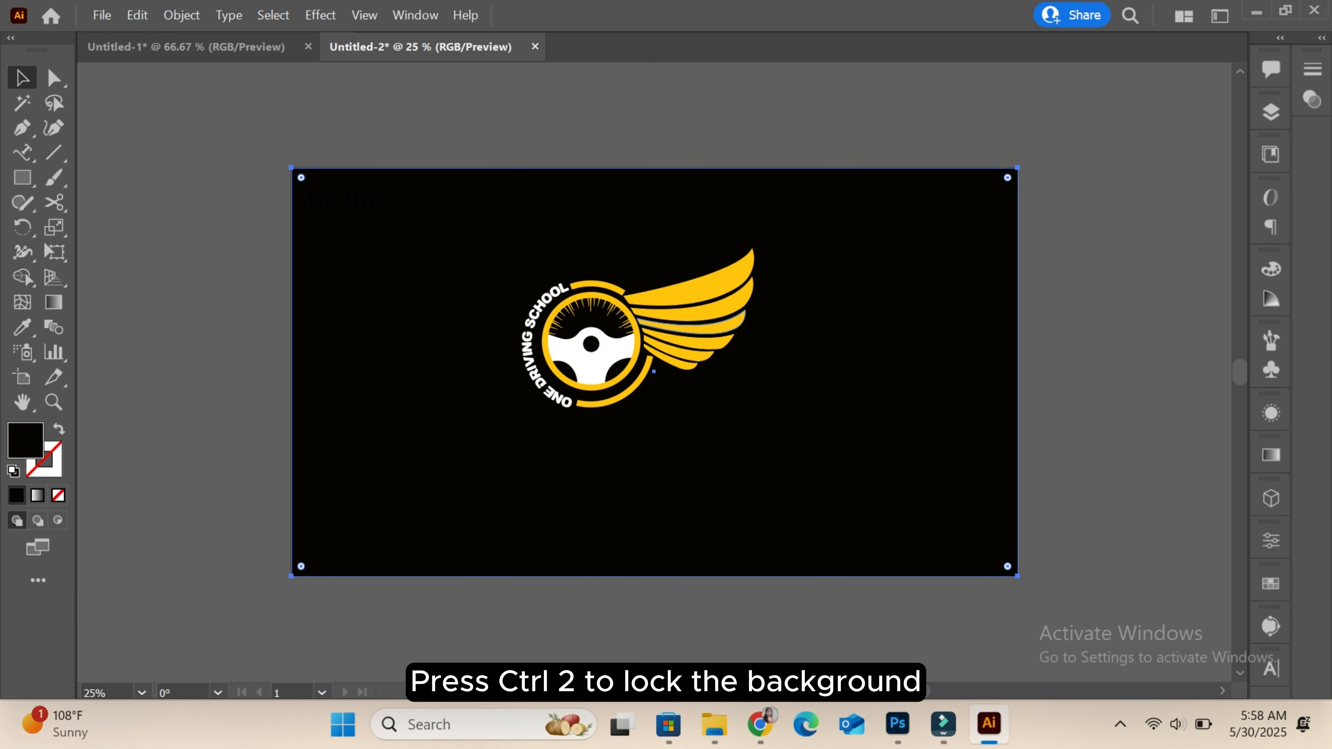
key(ctrl+equal)
click(1271, 111)
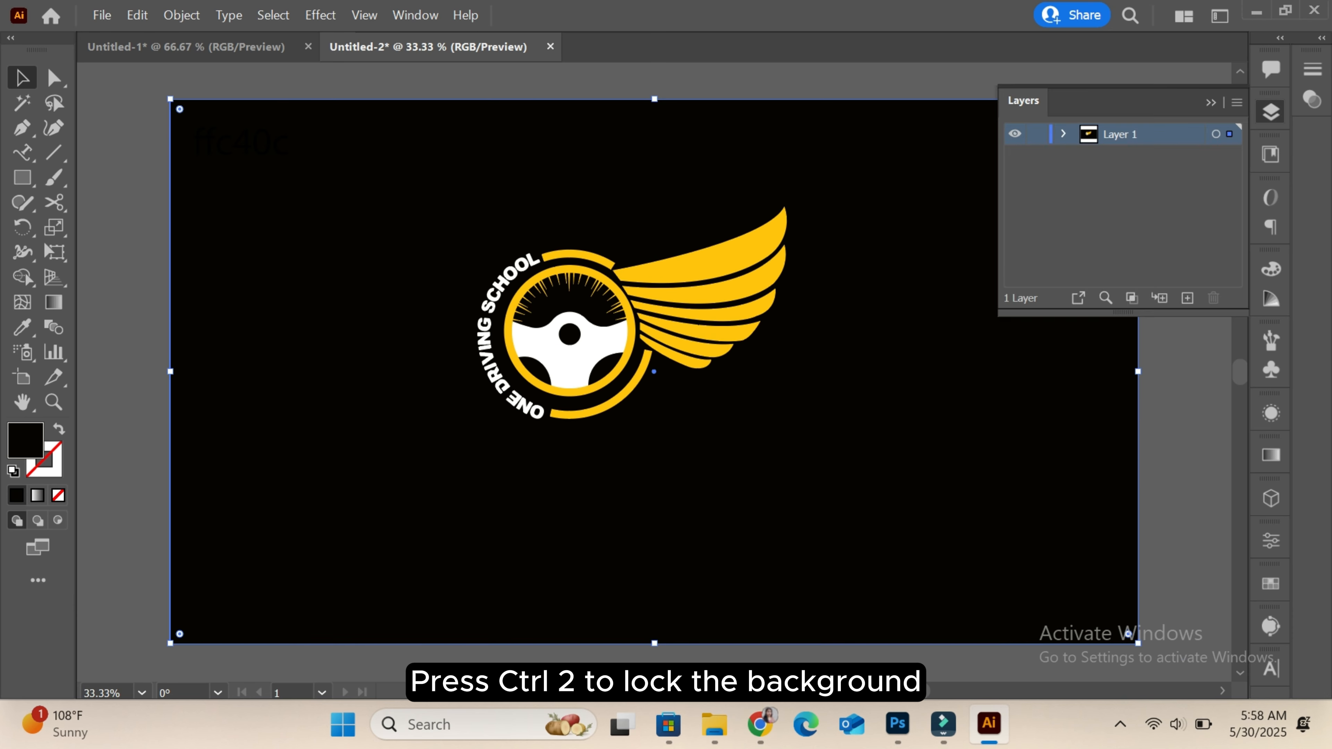
click(1063, 134)
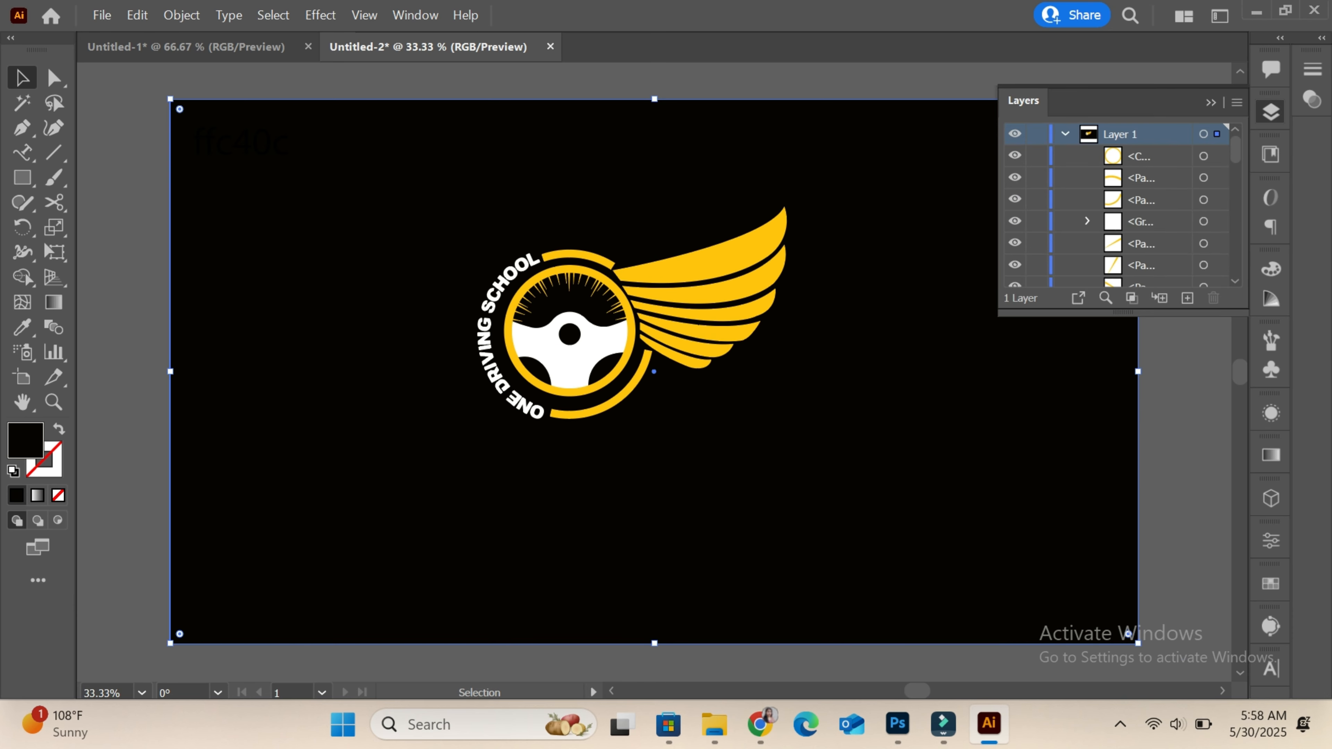
scroll(1122, 205, down, 5)
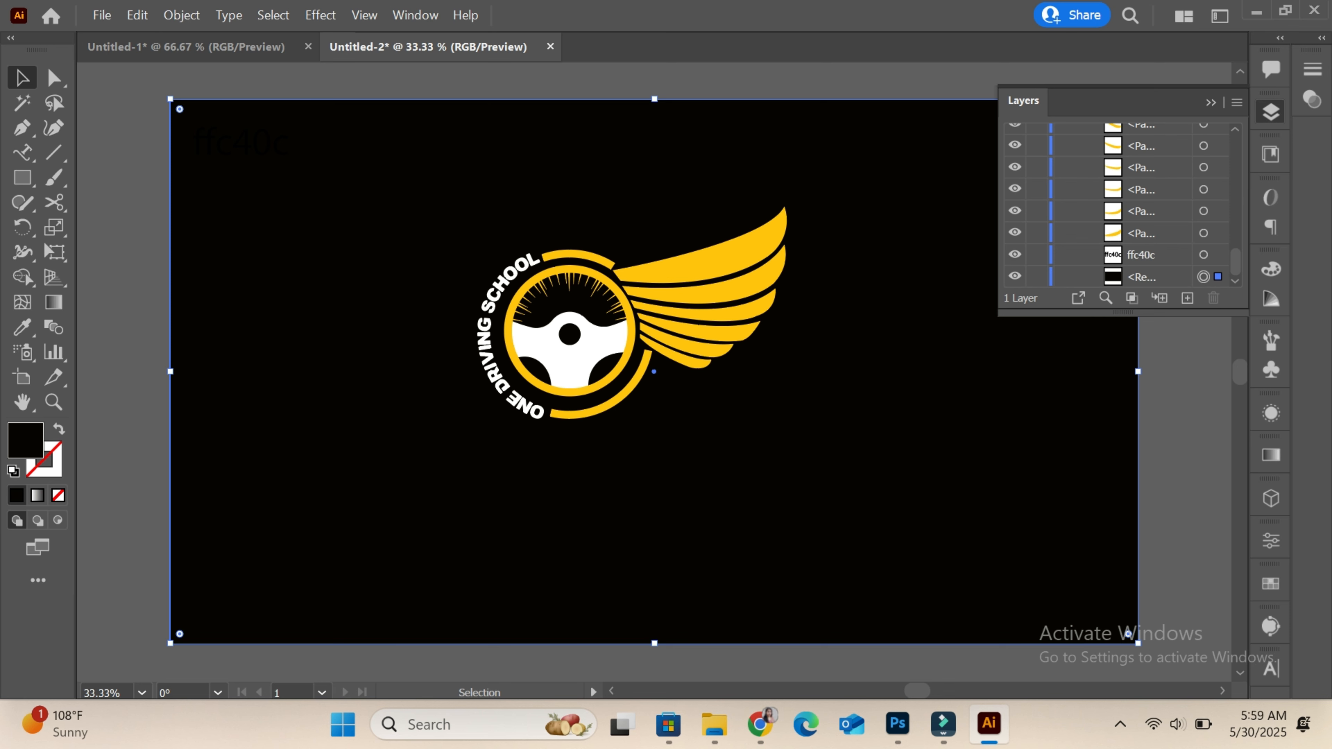
scroll(1122, 204, up, 10)
scroll(1122, 204, down, 10)
key(ctrl+2)
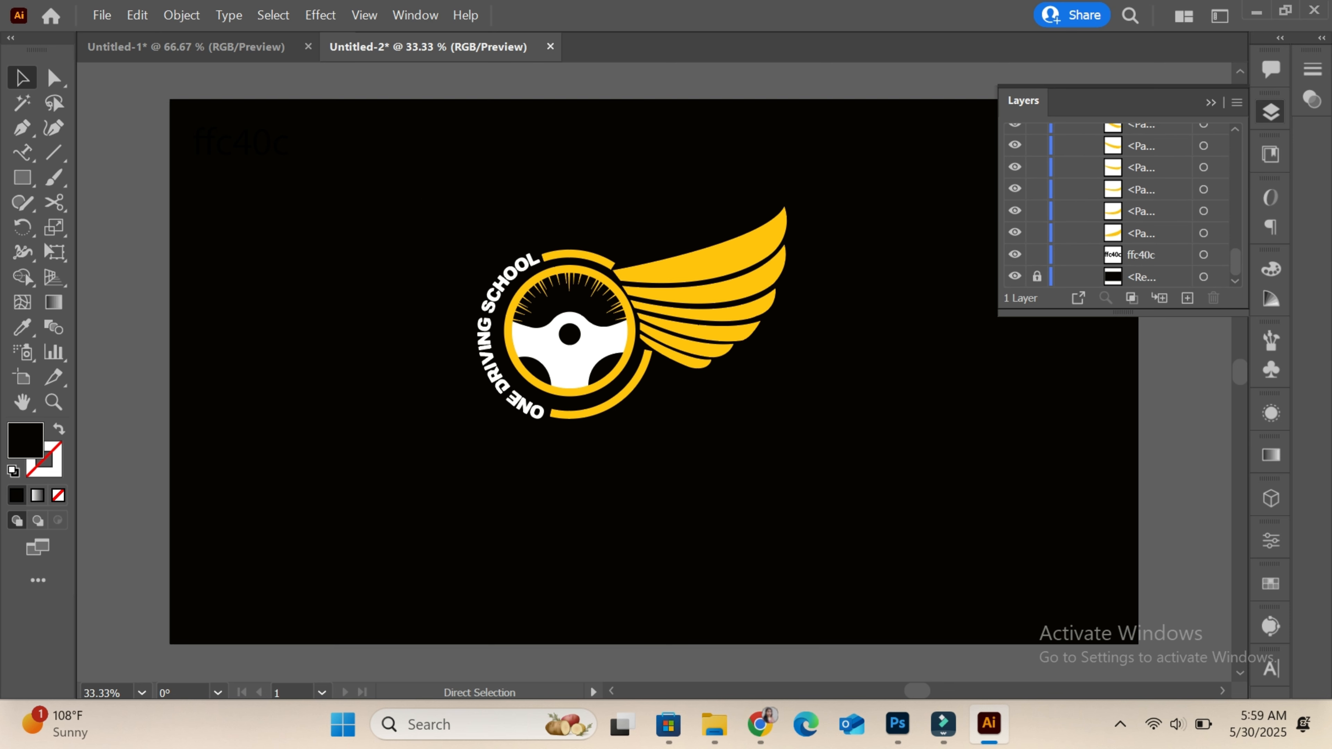
Step: Enlarge the whole logo and position it so it fills most of the black background
drag(421, 198, 896, 494)
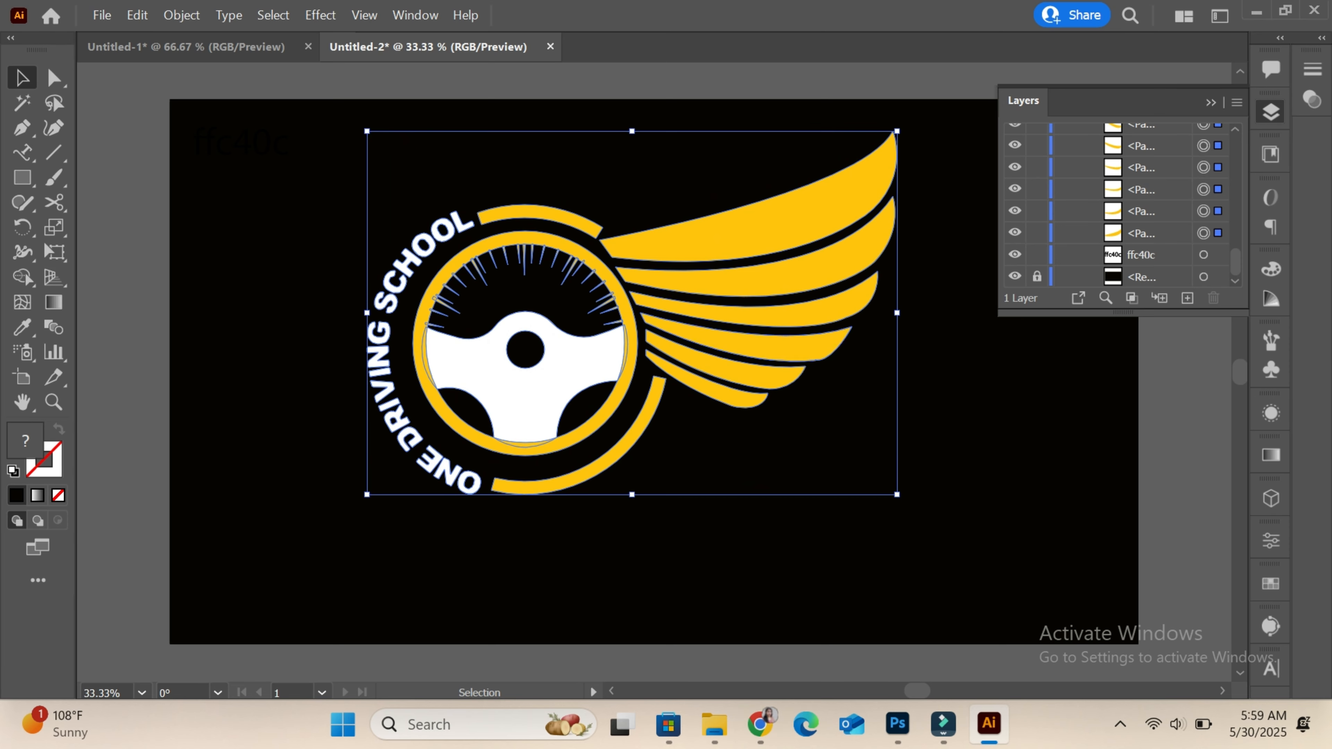
drag(734, 236, 791, 280)
click(1271, 112)
click(394, 214)
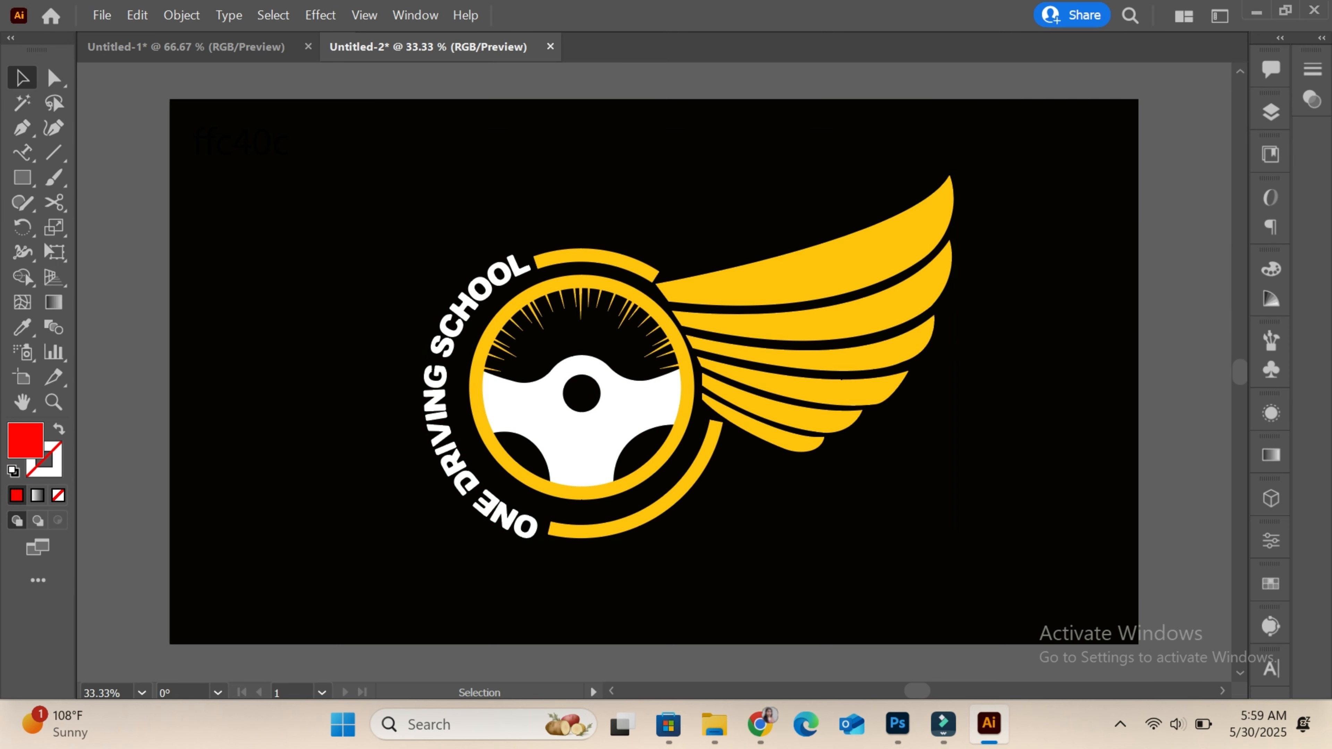
drag(394, 215, 827, 537)
drag(953, 539, 1016, 582)
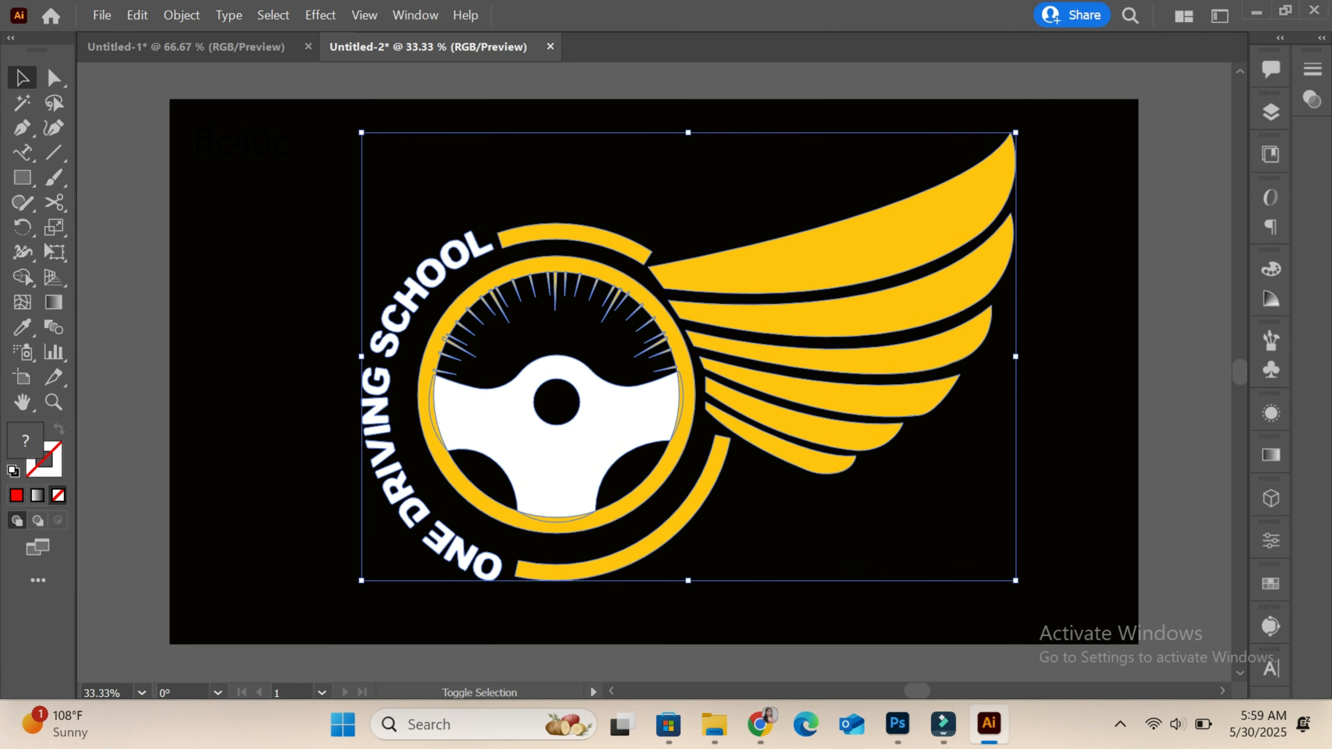
Step: Select all parts of the winged steering-wheel logo and group them
click(1049, 571)
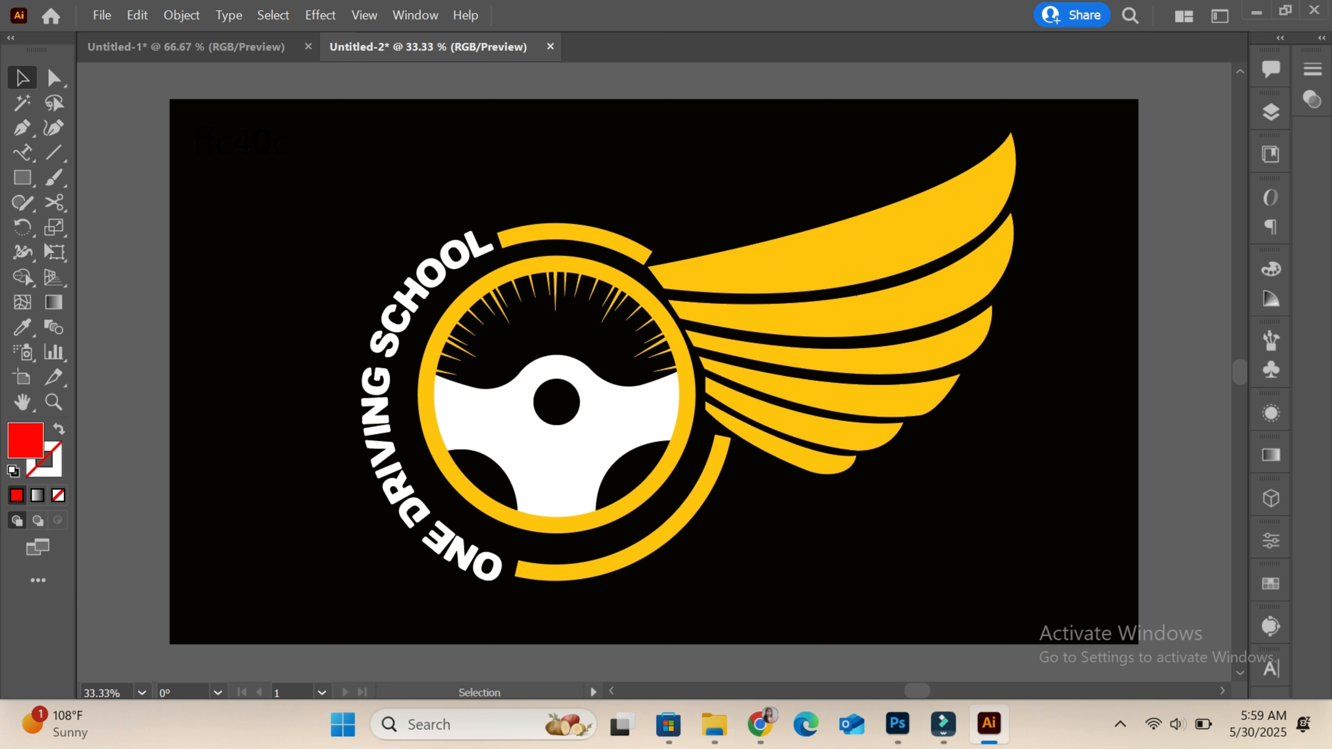
drag(254, 198, 853, 570)
key(ctrl+g)
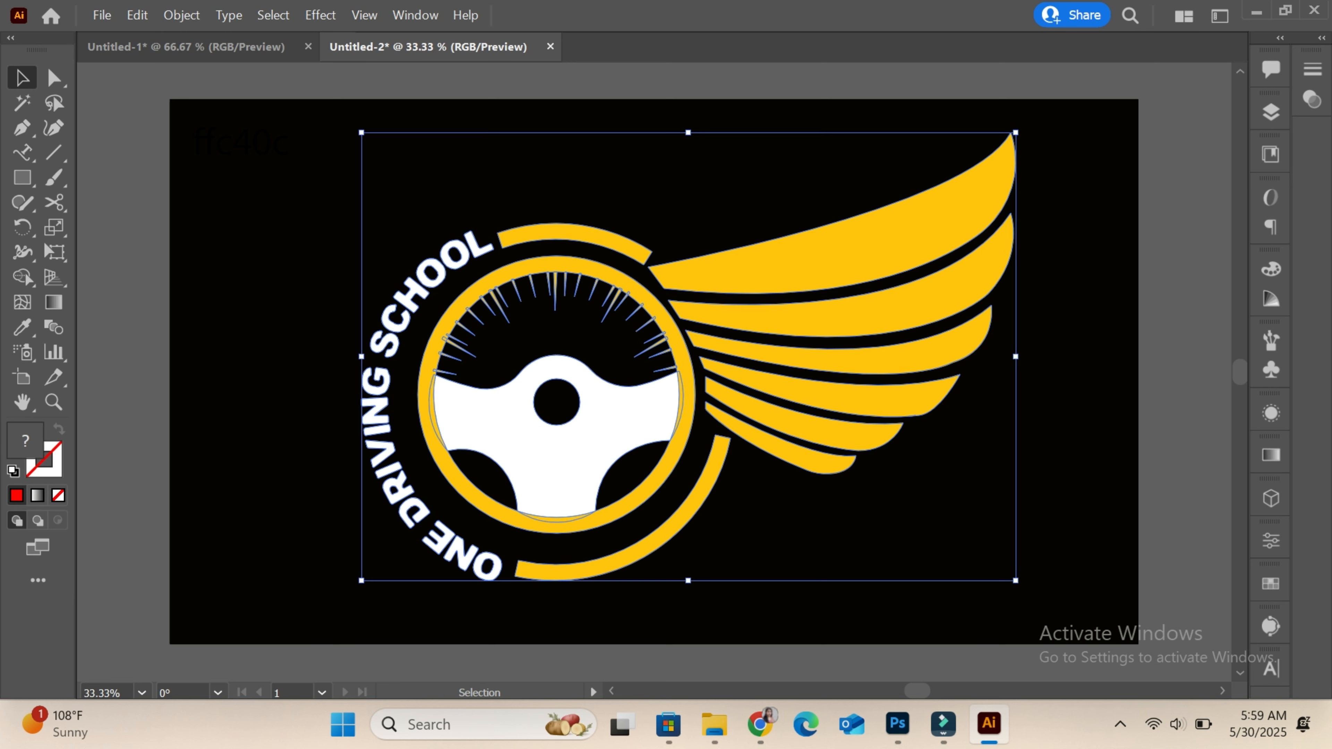
click(913, 572)
Step: Switch to Photoshop, open Glass Effects Logo Mockup.psd from the Downloads folder, and open its [YOUR LOGO HERE] smart object
click(897, 724)
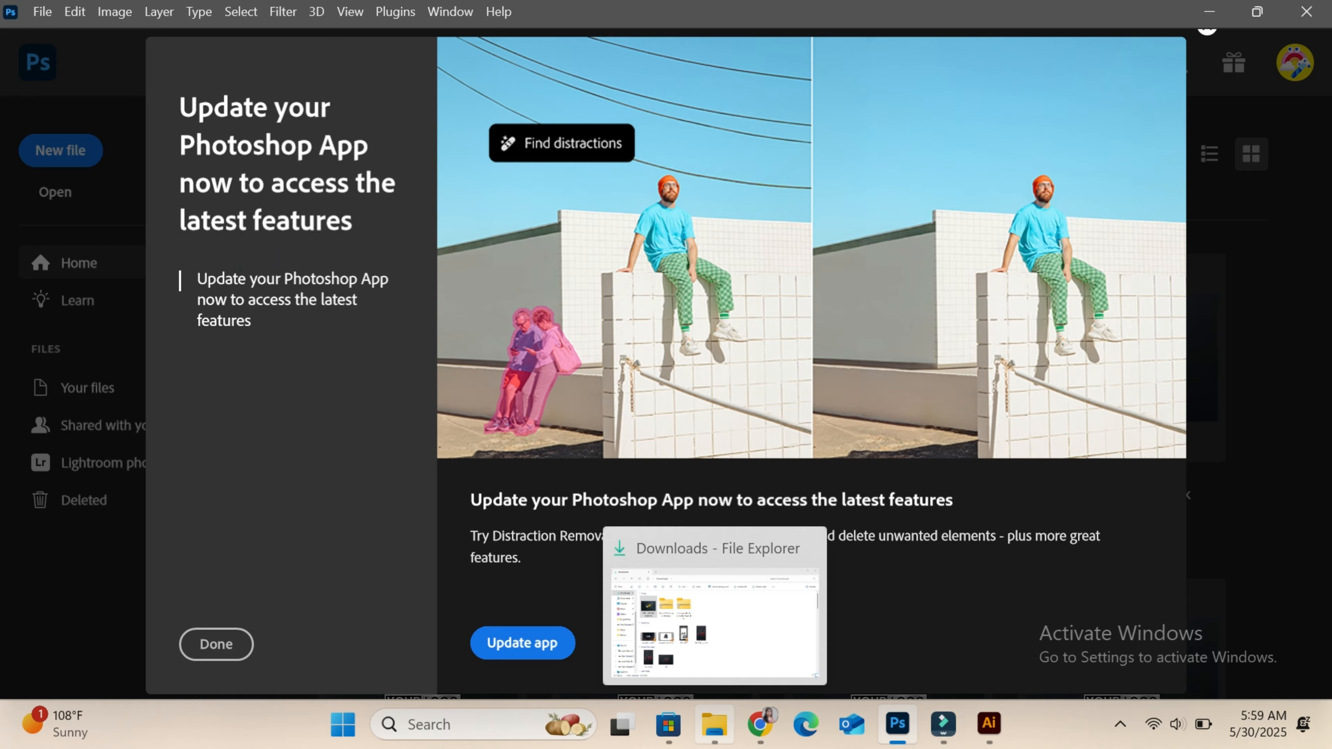
click(714, 724)
double_click(354, 231)
click(287, 220)
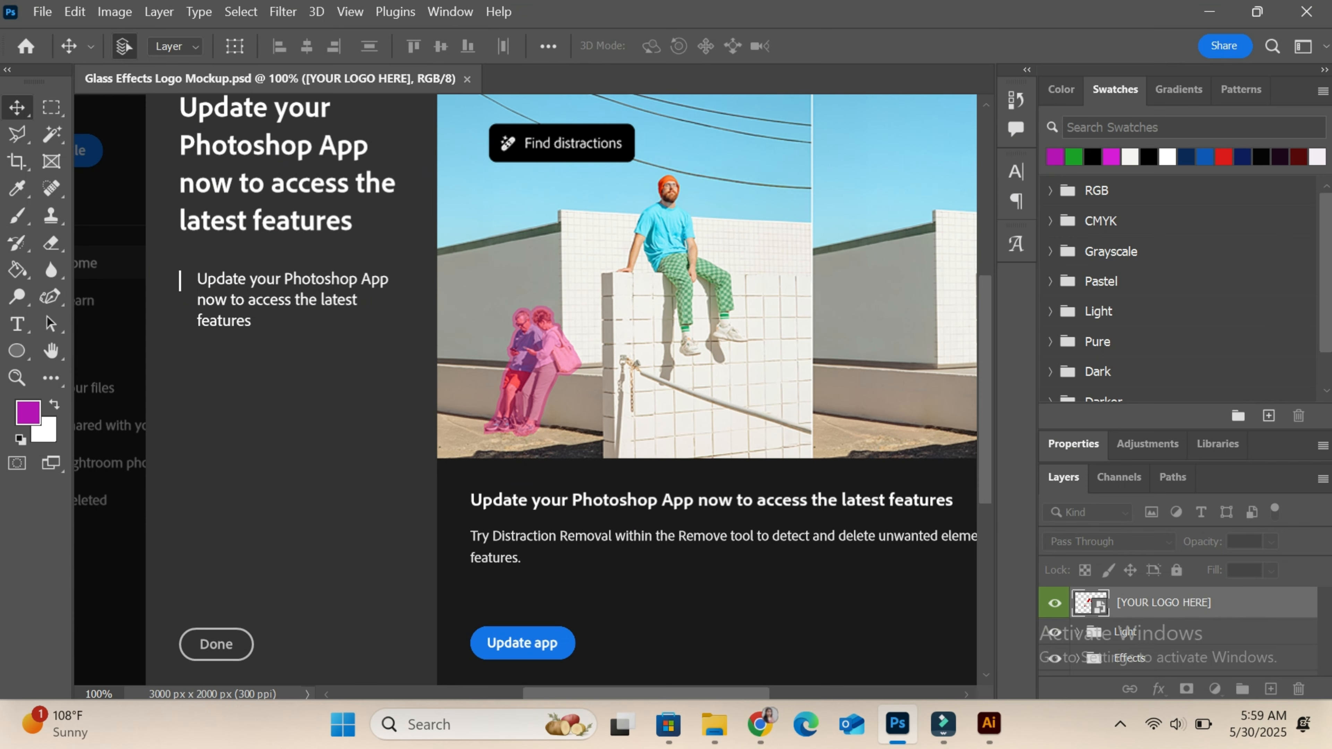
key(Escape)
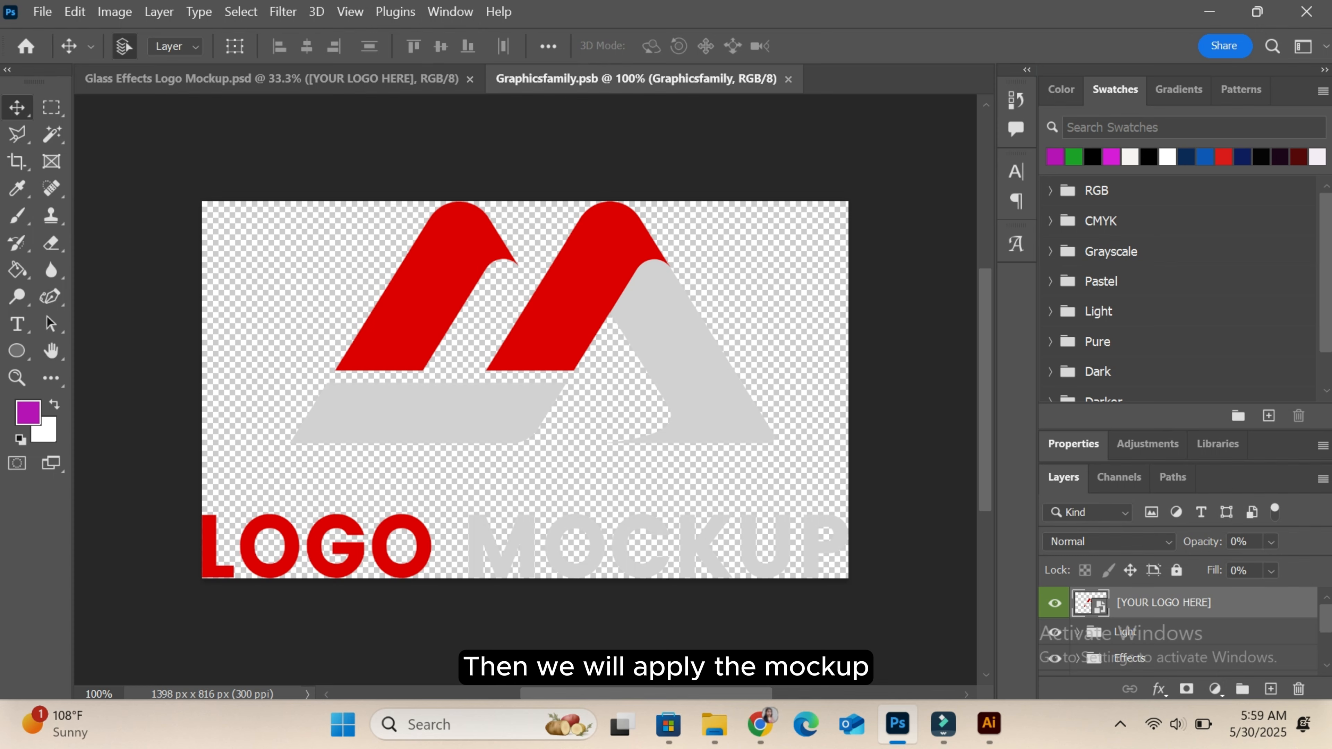
Step: Paste the logo into the Graphicsfamily.psb smart object as layers and scale the group down to 26.39%
key(ctrl+v)
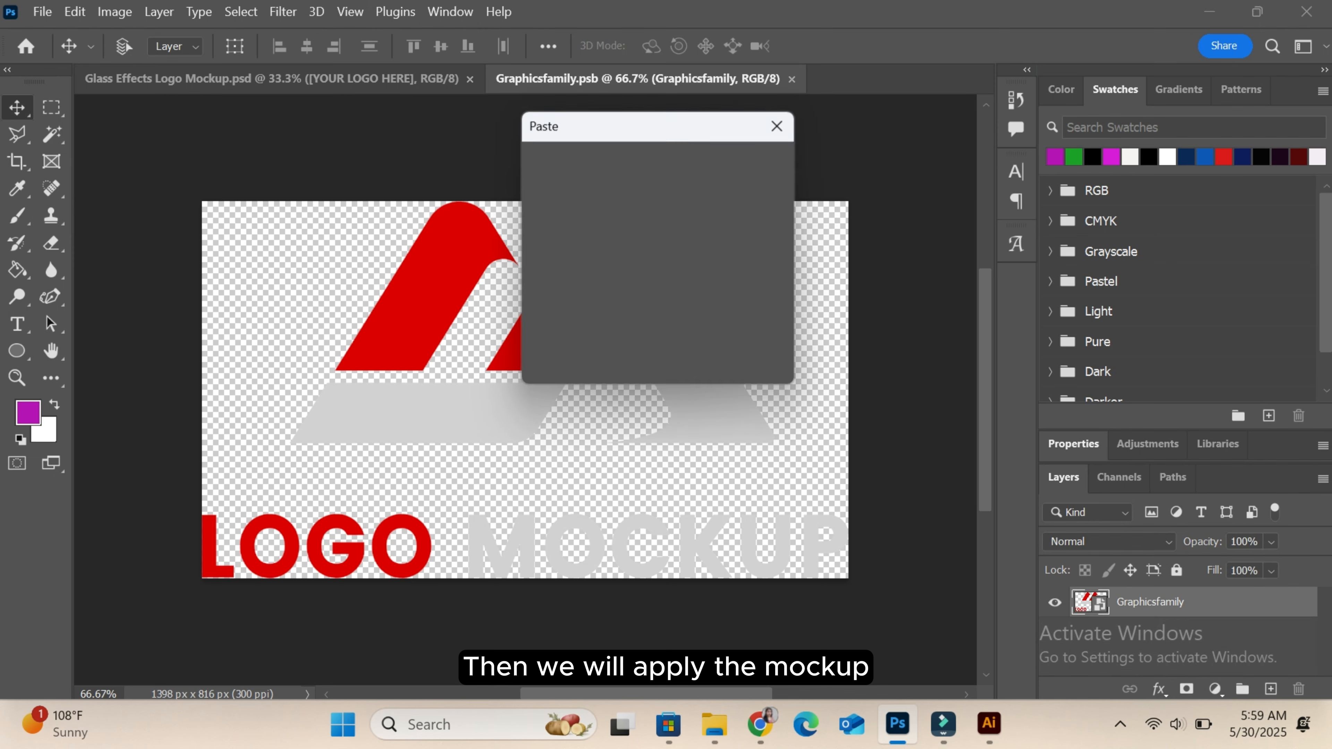
key(Return)
key(alt+e)
mouse_move(341, 455)
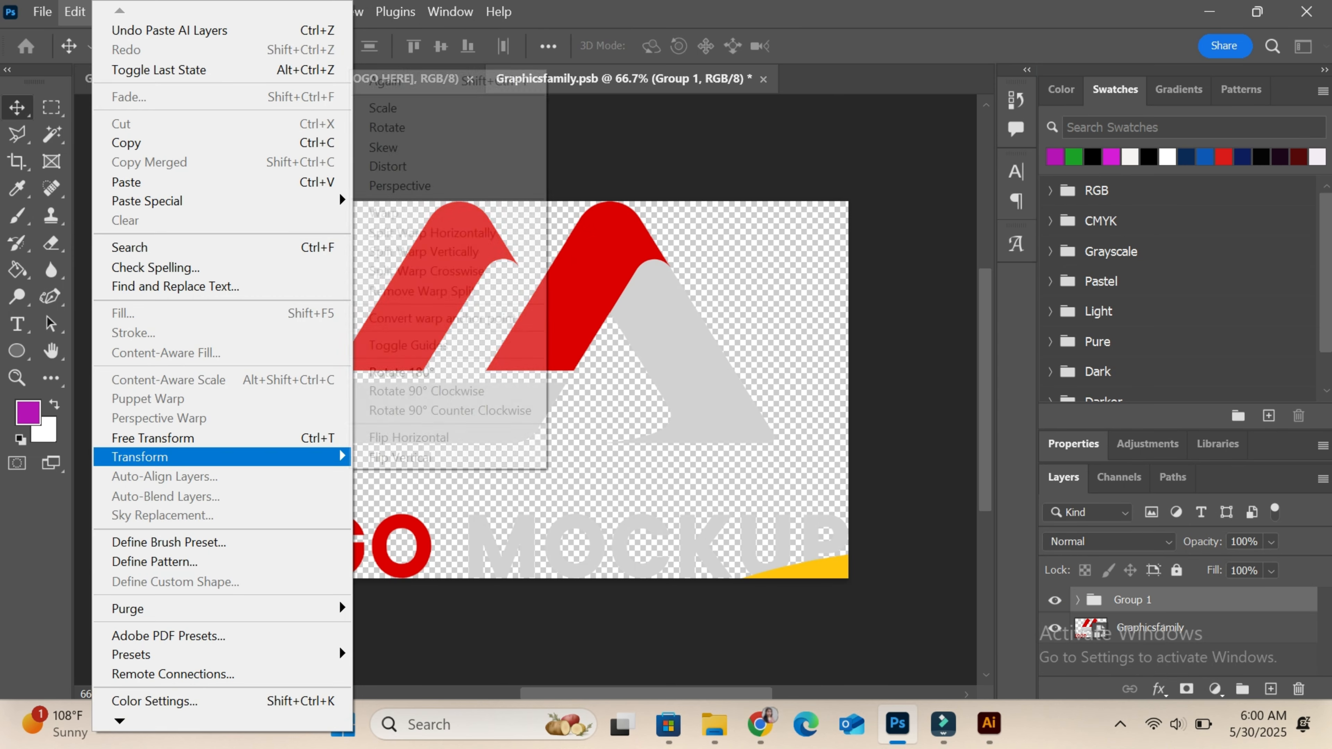
click(399, 109)
mouse_move(646, 506)
mouse_down()
mouse_move(220, 178)
mouse_move(705, 511)
mouse_move(280, 200)
mouse_move(810, 543)
mouse_move(475, 289)
mouse_move(253, 223)
mouse_move(644, 496)
mouse_up()
drag(755, 582, 339, 286)
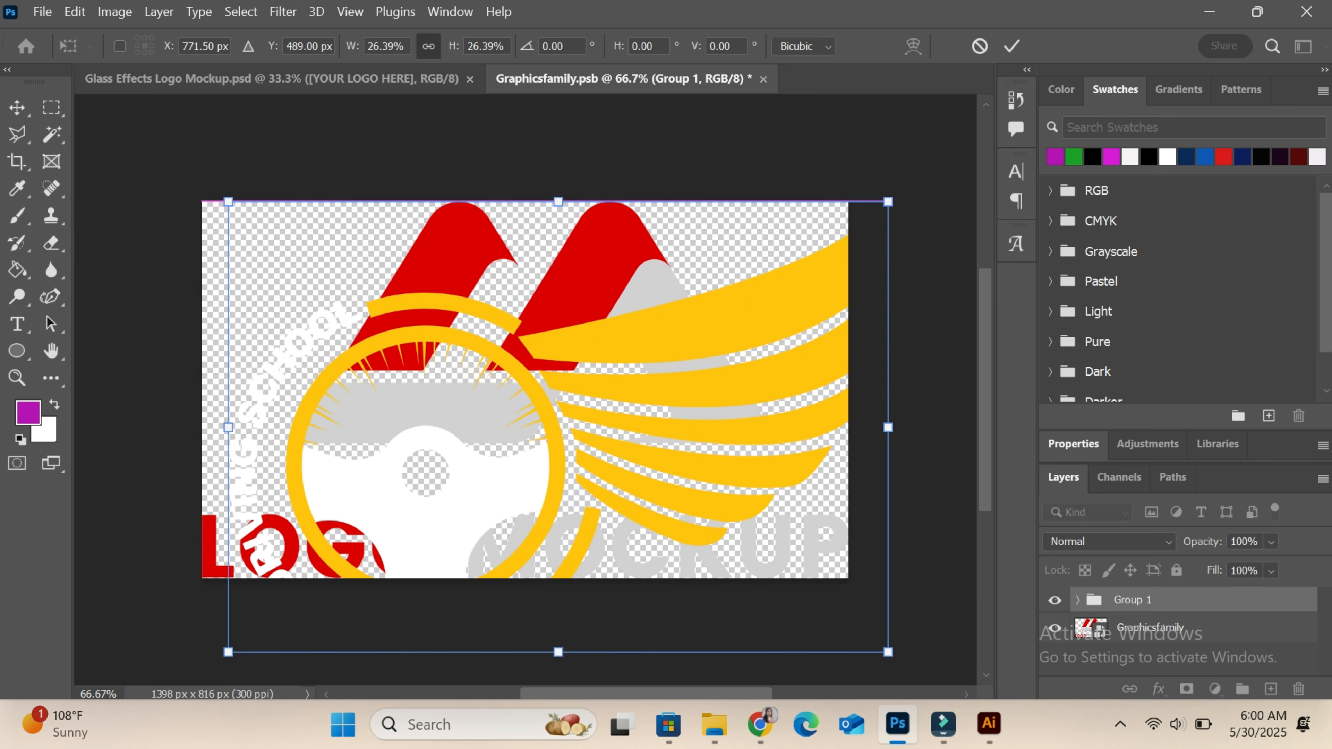
Step: Shrink the pasted logo group further so it fits within the canvas, and centre it
drag(229, 200, 323, 265)
drag(508, 517, 434, 442)
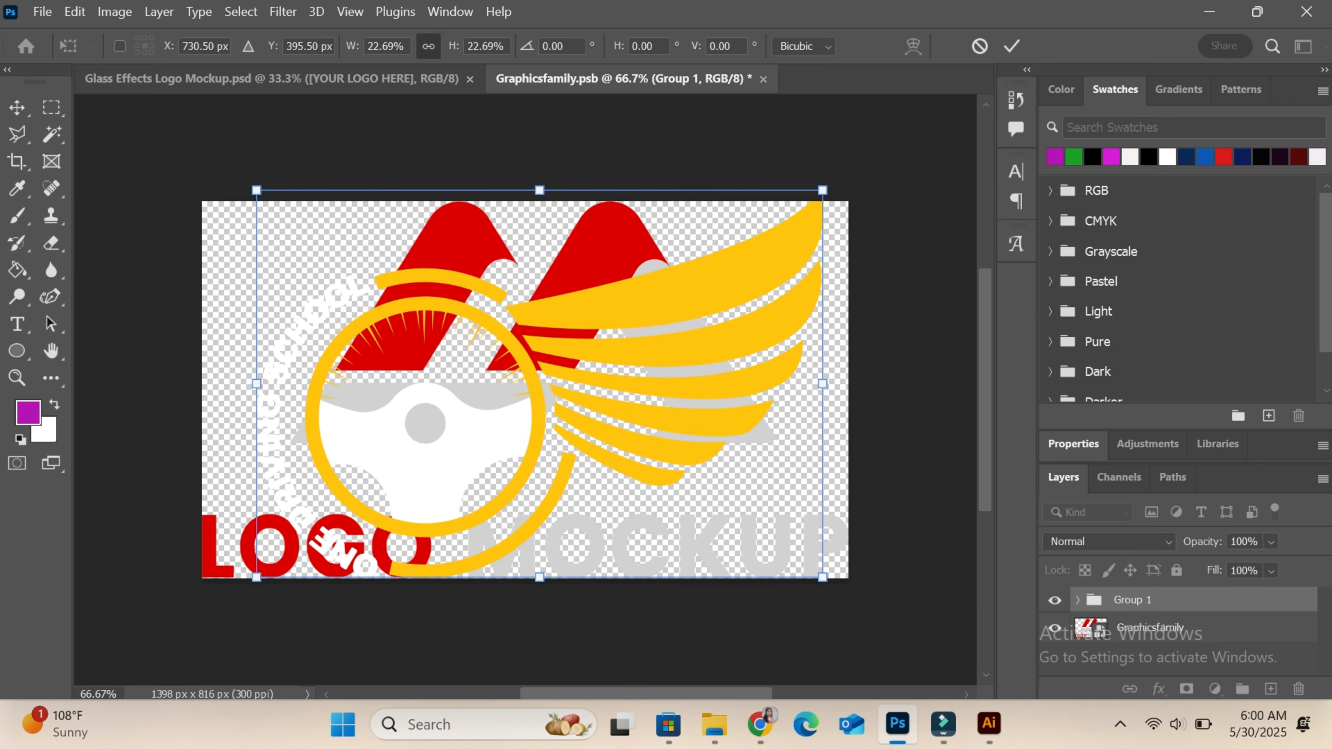
drag(539, 577, 540, 564)
drag(459, 448, 459, 460)
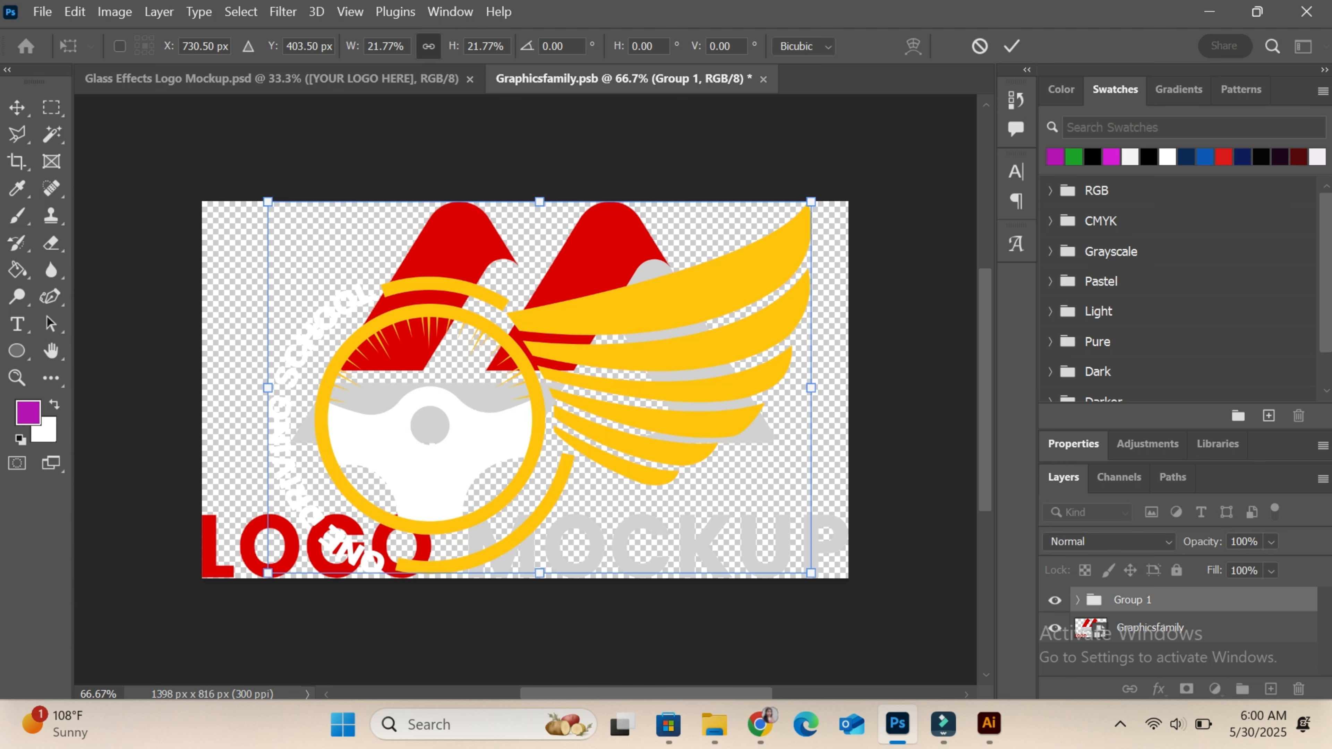
drag(540, 575, 540, 567)
drag(491, 415, 475, 421)
key(Return)
Step: Hide the Graphicsfamily placeholder layer and save the smart object, returning to the Glass Effects Logo Mockup document
click(1054, 627)
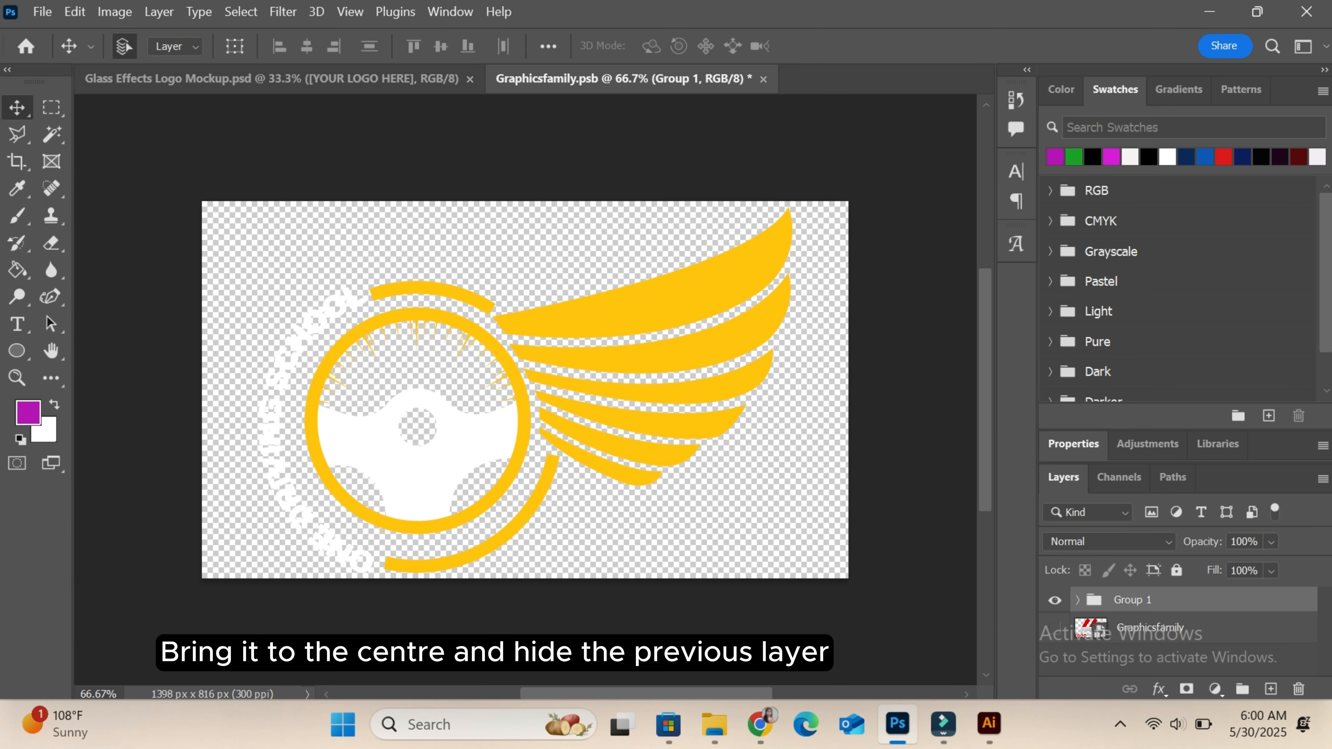
key(ctrl+s)
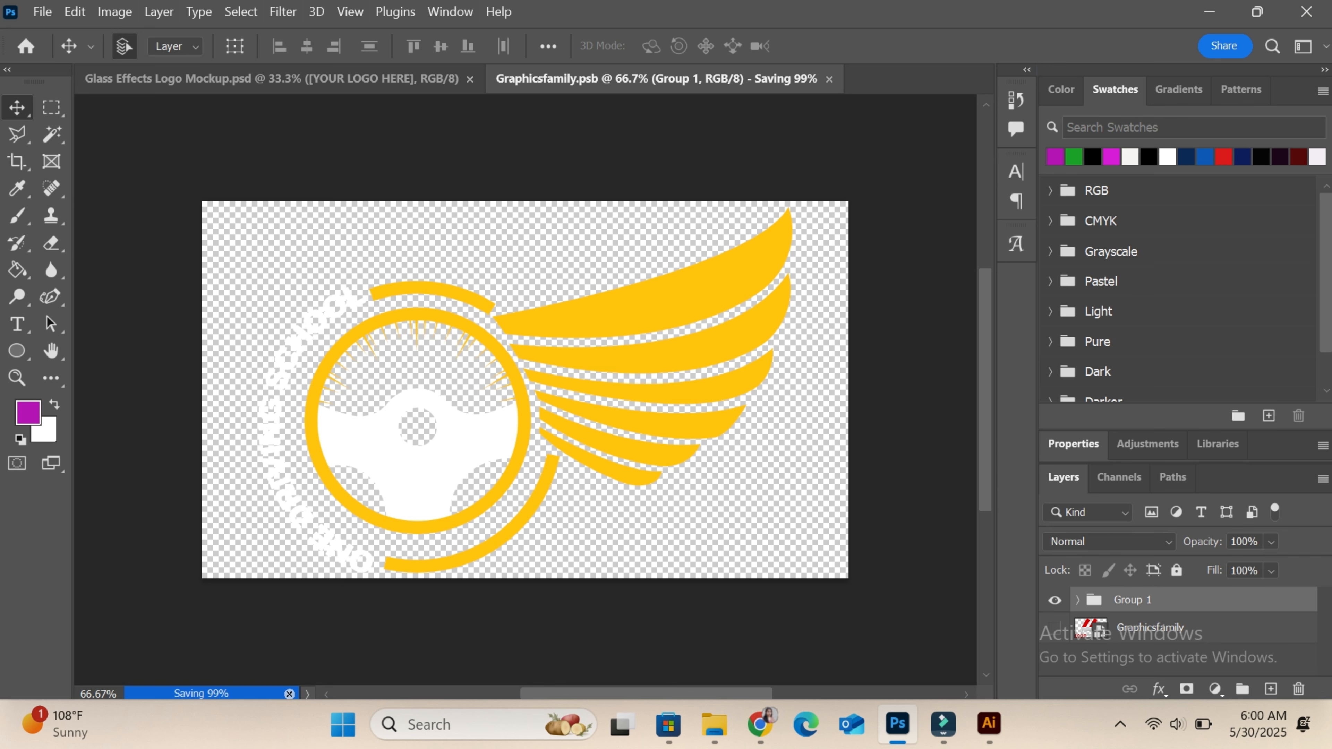
click(271, 79)
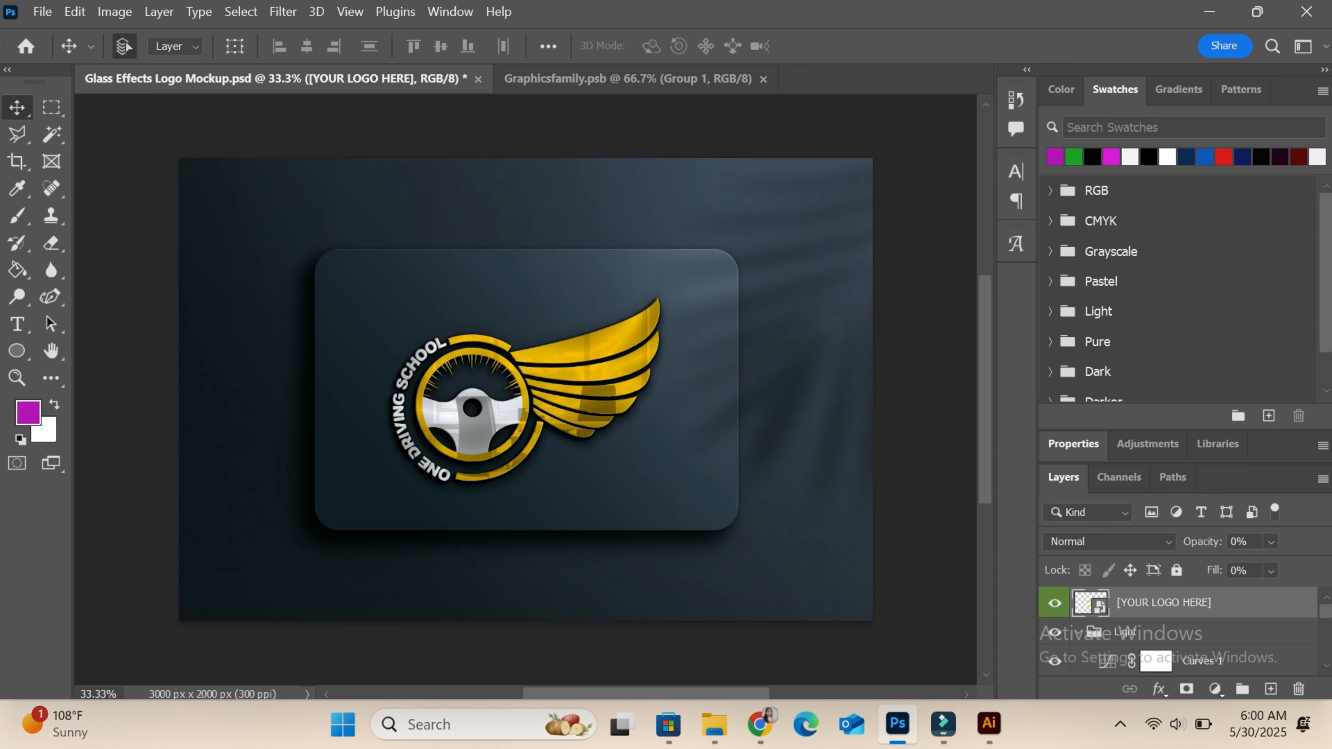
Step: Hide the Office Image1 reflection layer in the mockup and check the logo up close at 66.7%
scroll(1177, 631, down, 5)
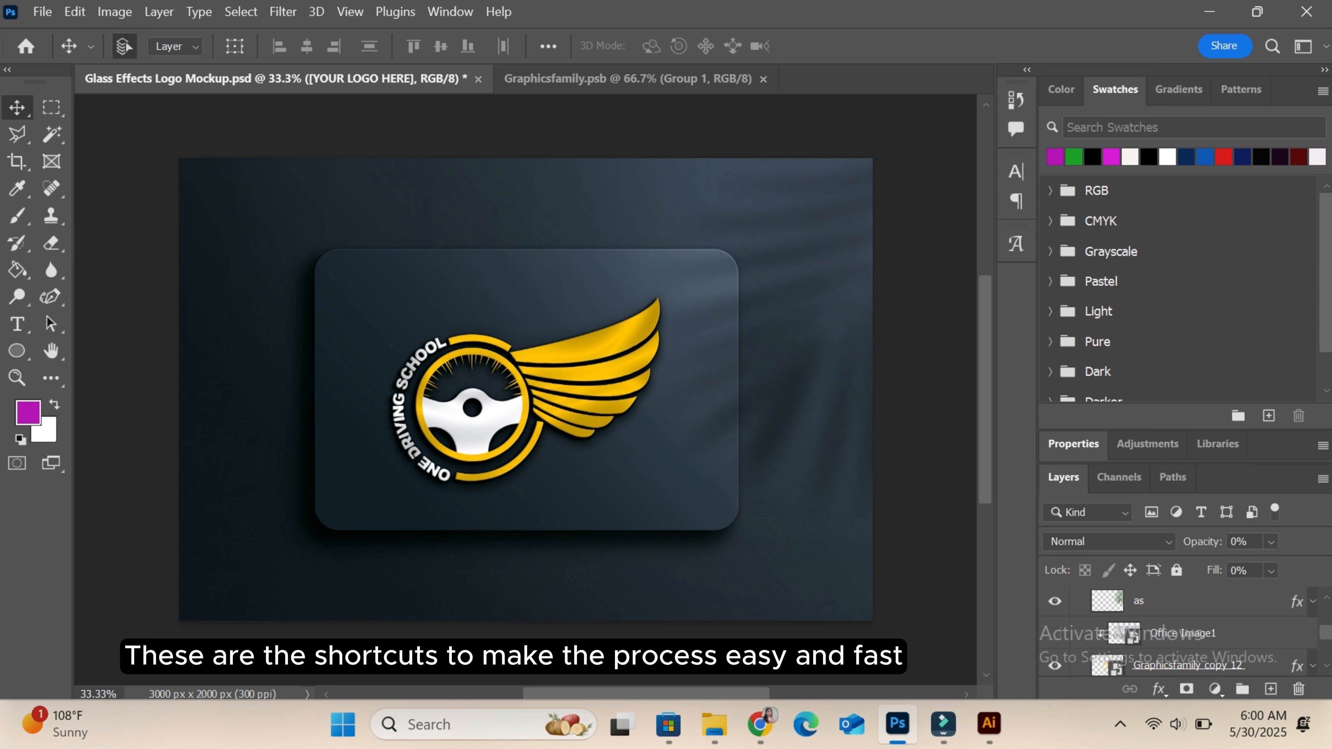
key(ctrl+plus)
key(ctrl+plus)
key(ctrl+plus)
key(ctrl+minus)
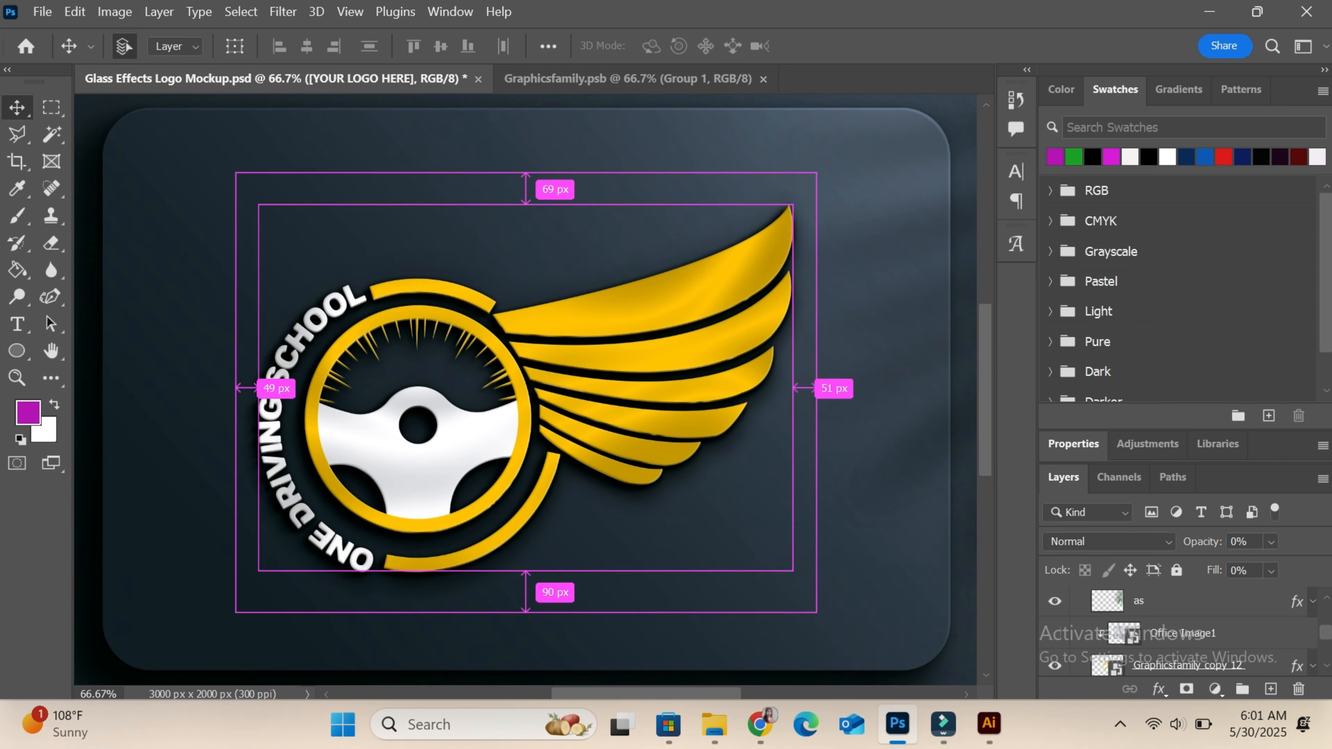
Step: Compare the logo with and without the Office Image1 reflection by undoing and redoing its hiding, leaving it hidden
key(ctrl+z)
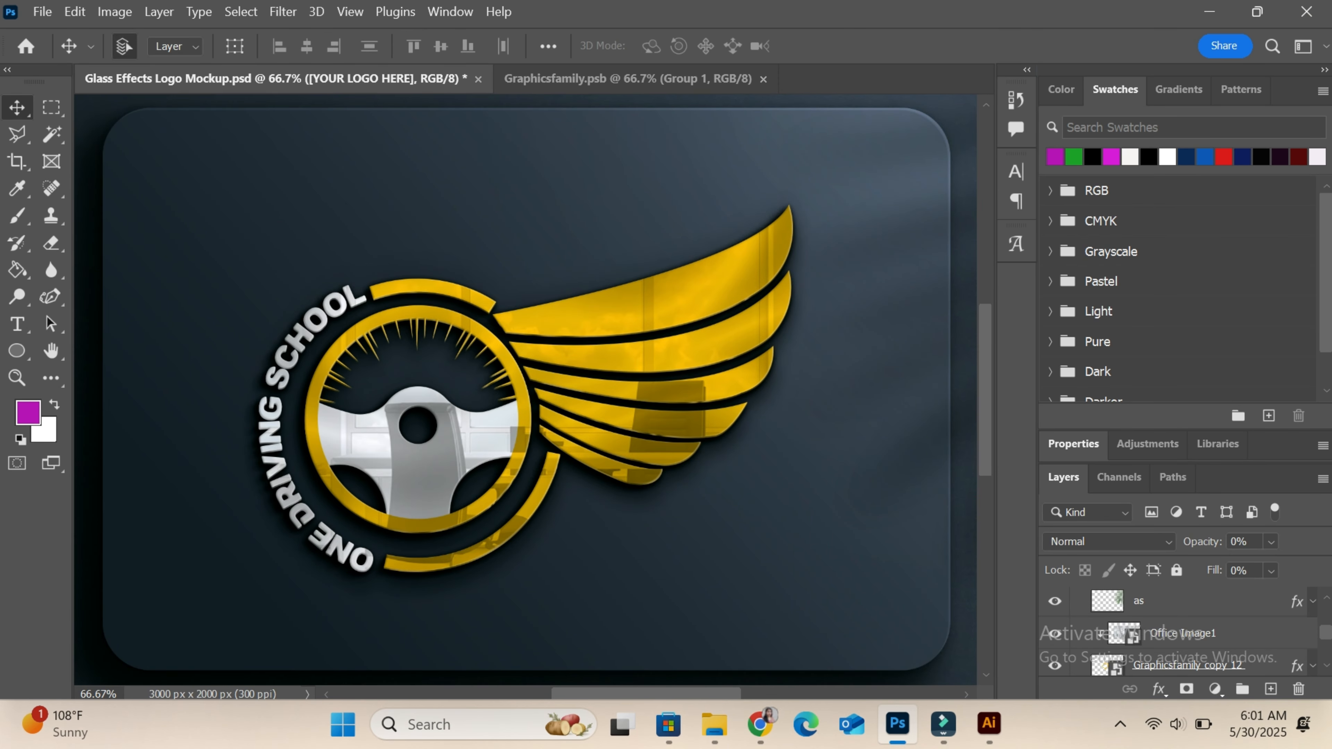
key(ctrl+shift+z)
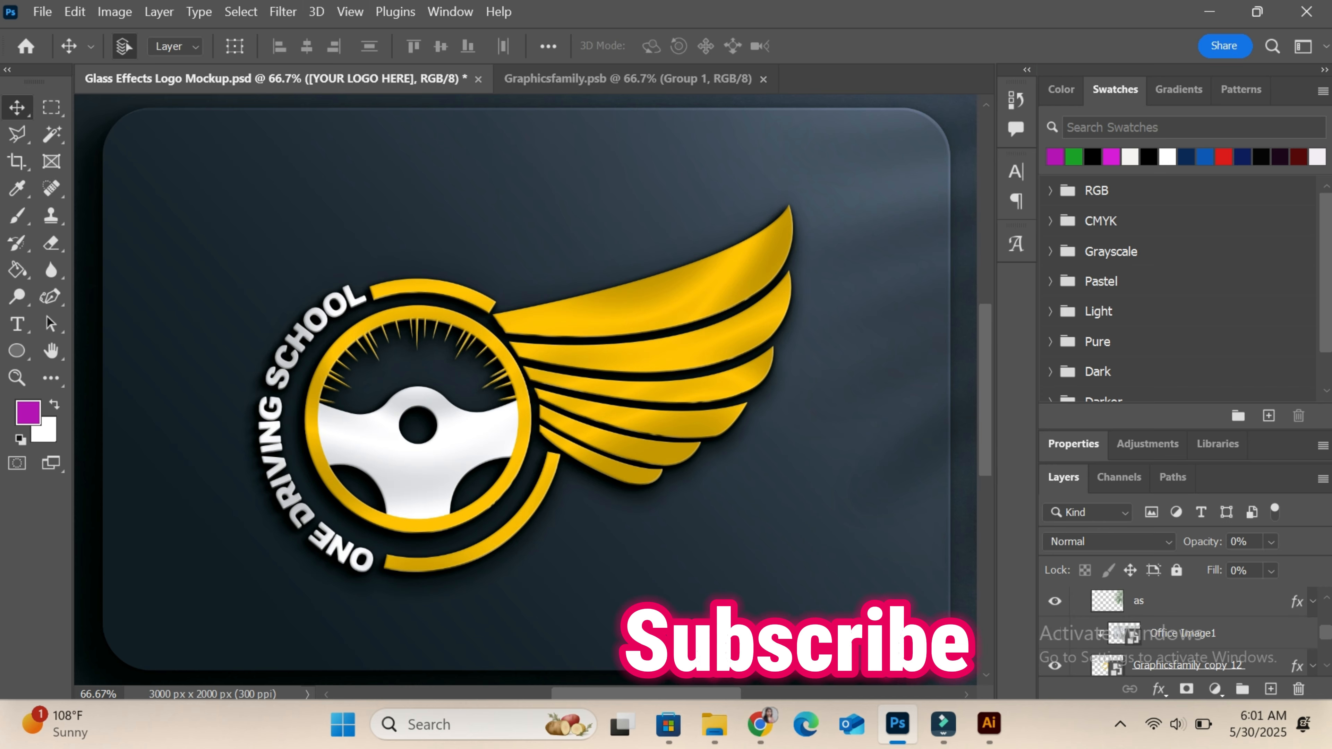
key(ctrl+z)
key(ctrl+shift+z)
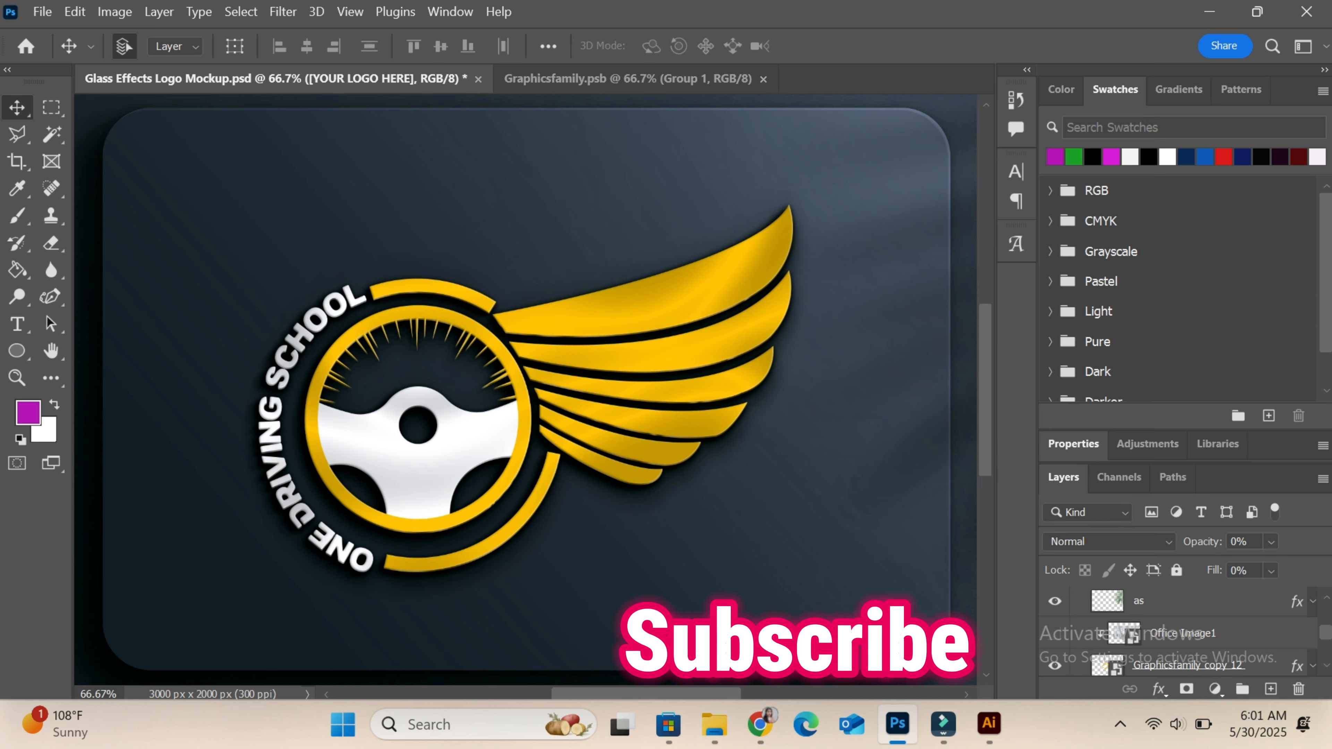